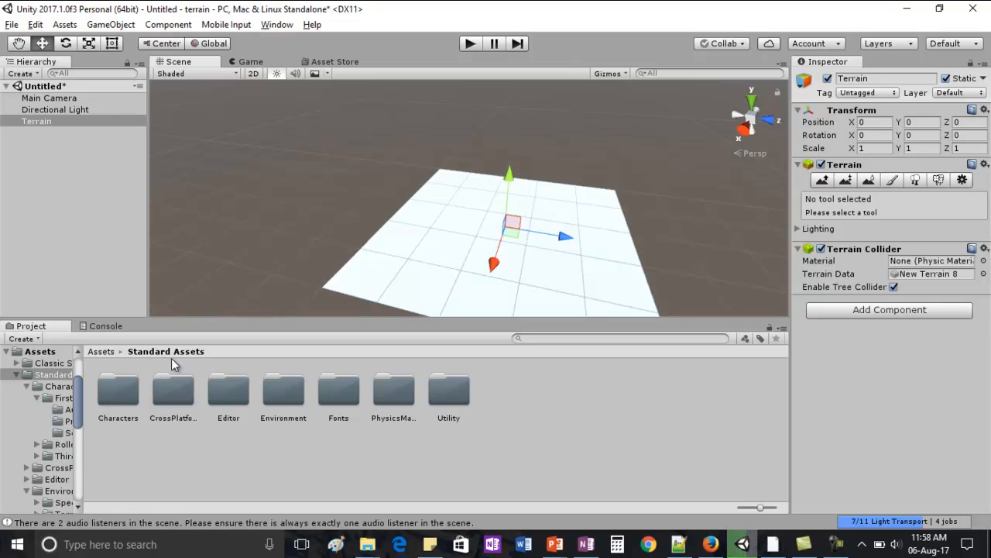
Add the RigidBodyFPSController prefab from Standard Assets > Characters > FirstPersonCharacter > Prefabs to the scene hierarchy
double_click(120, 399)
double_click(127, 393)
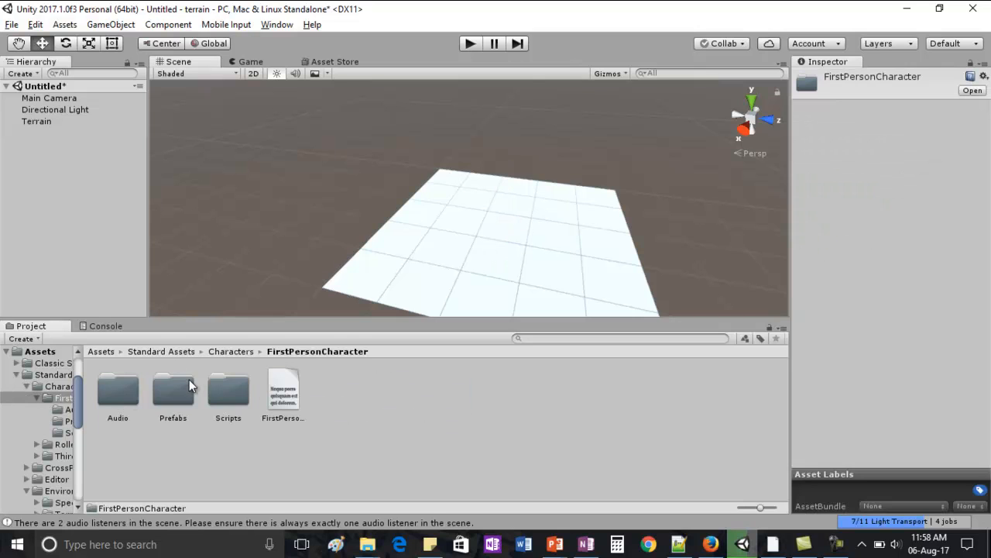
double_click(173, 391)
left_click(170, 393)
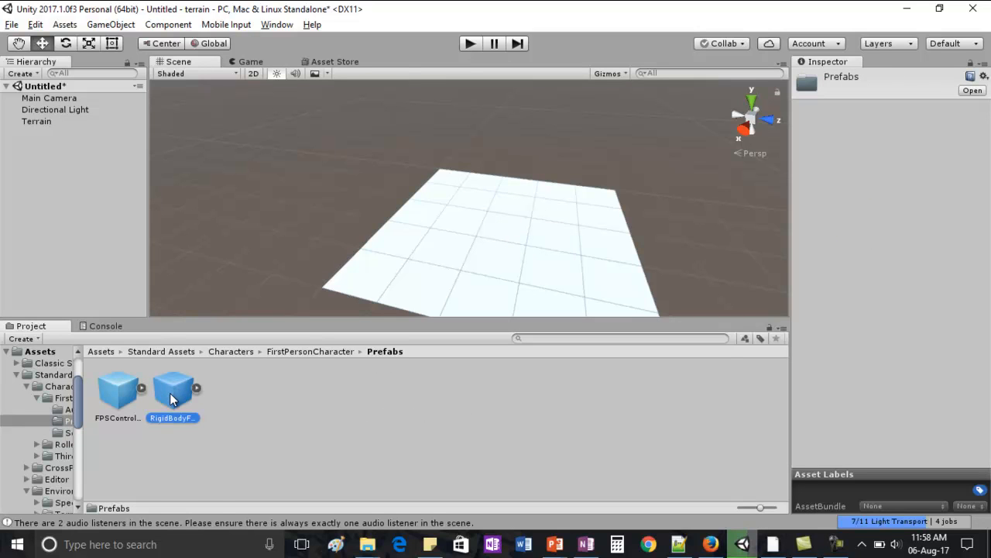
left_click_drag(174, 388, 89, 242)
left_click_drag(43, 136, 48, 138)
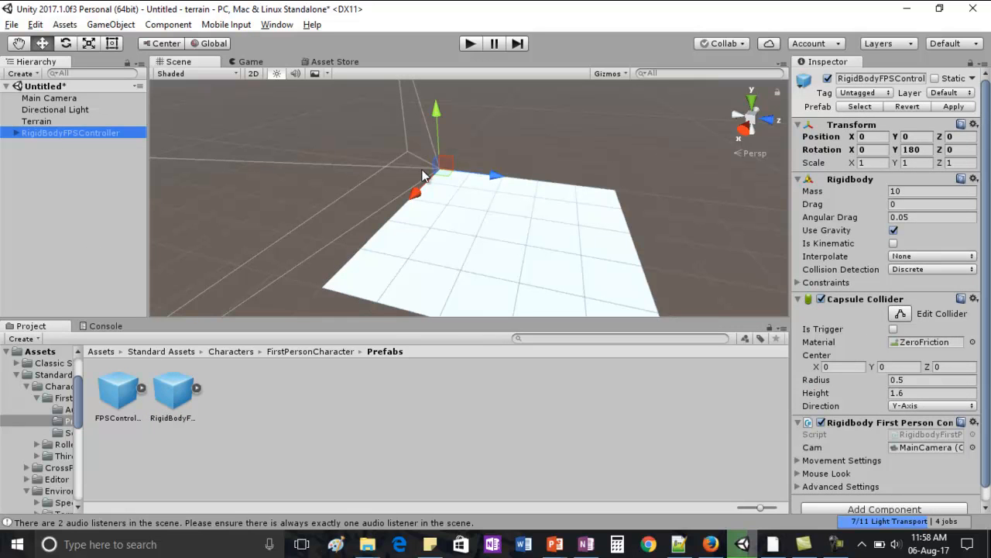
Move the RigidBodyFPSController to the middle of the terrain at about X 262, Z 249 and raise it to about Y 0.879
left_click_drag(462, 177, 511, 235)
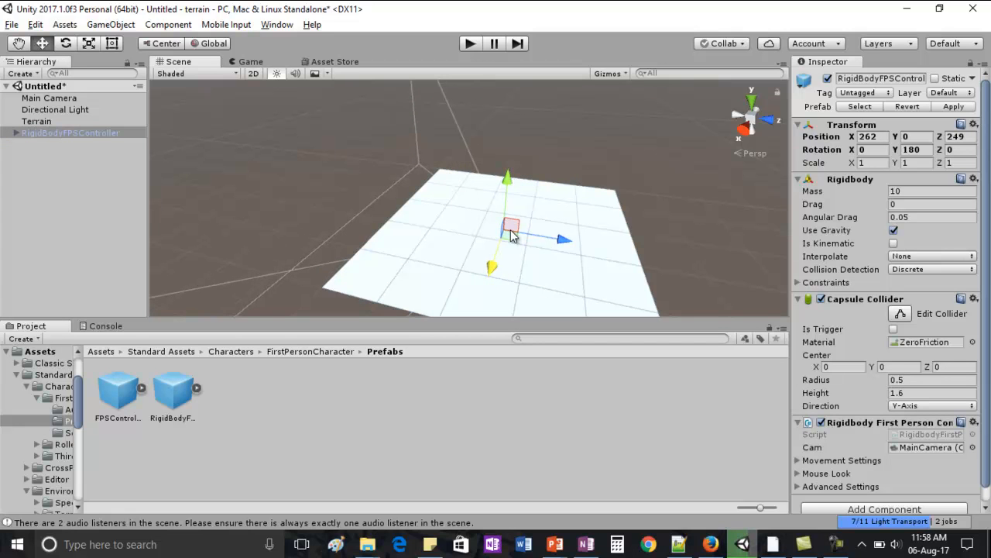
double_click(86, 134)
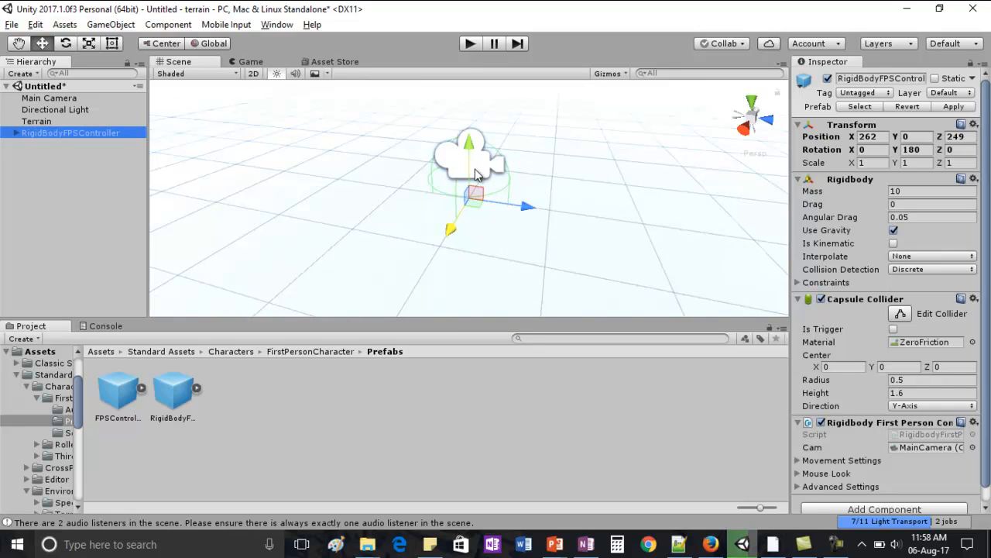
left_click_drag(469, 175, 464, 122)
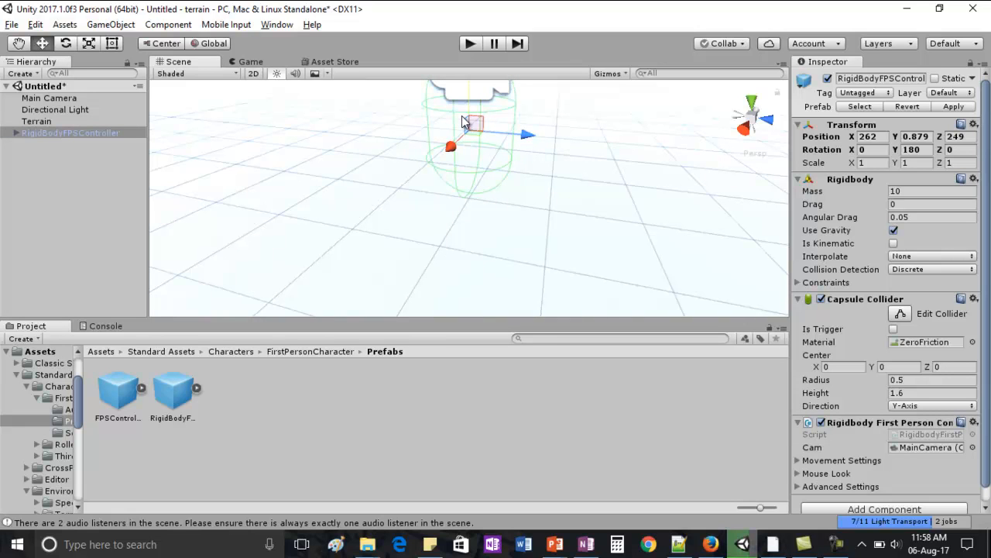
Play-test the scene with the first-person controller, stop it, and check the Game view of the flat terrain
left_click(469, 43)
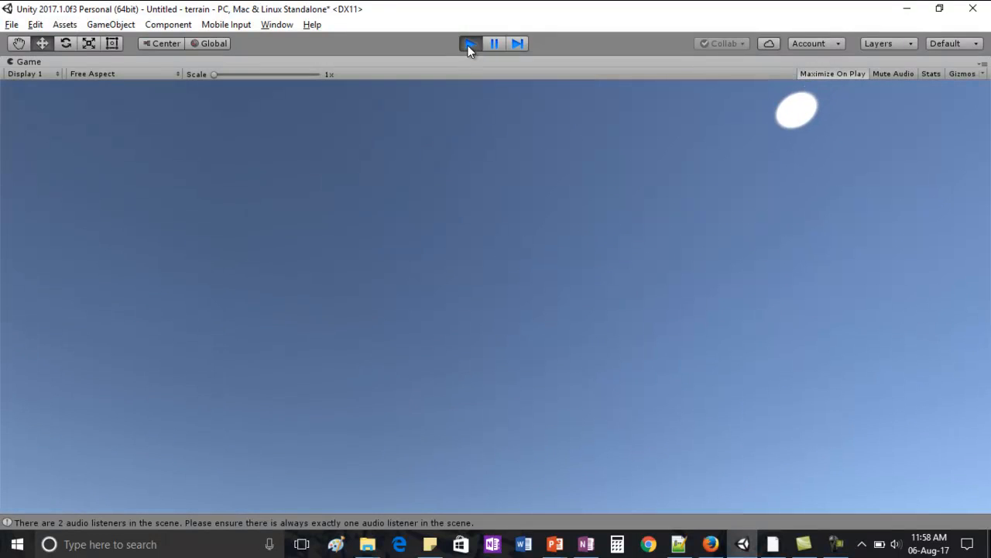
left_click(469, 44)
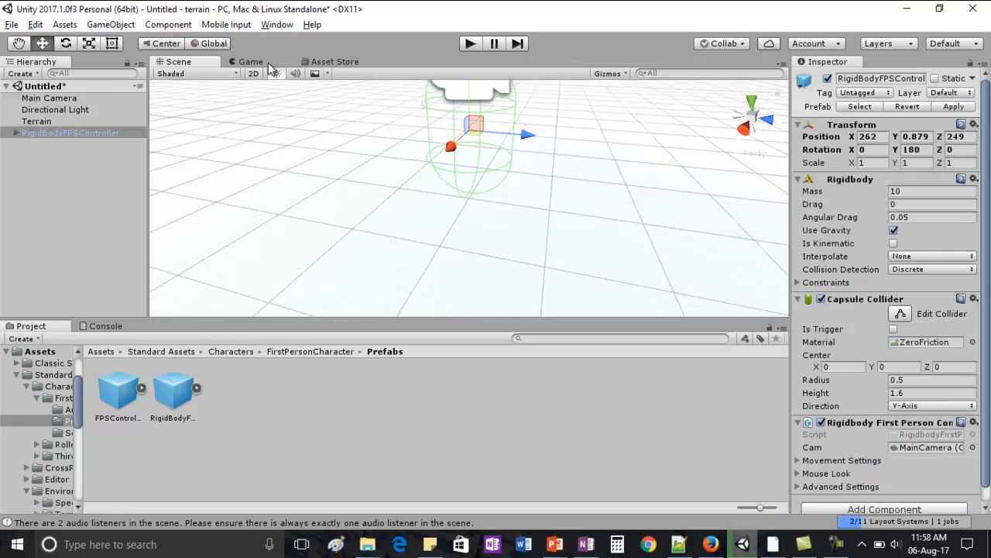
left_click(268, 63)
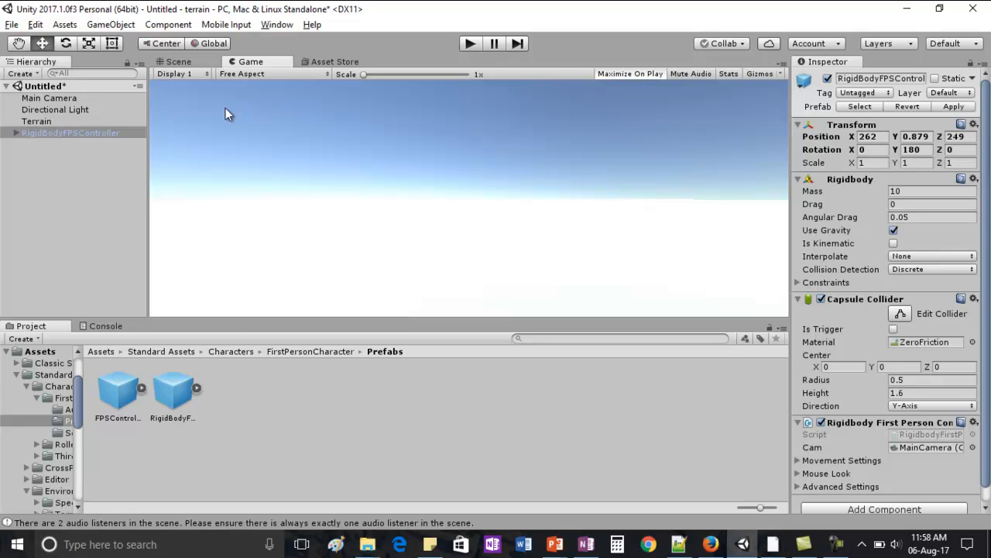
Raise a low mound, a tall conical peak and a small hill near the terrain's middle using Raise / Lower Terrain with the large solid round brush
left_click(36, 122)
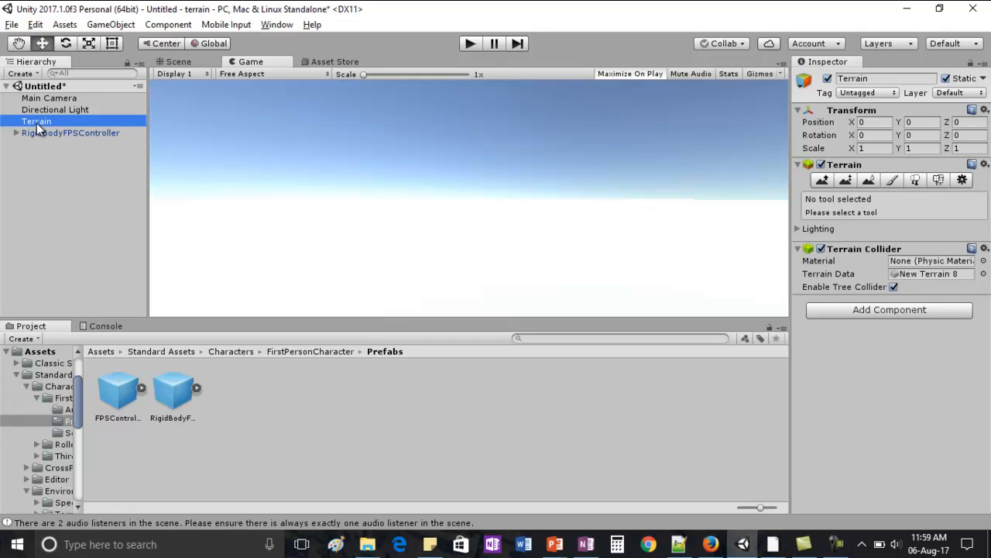
left_click(177, 62)
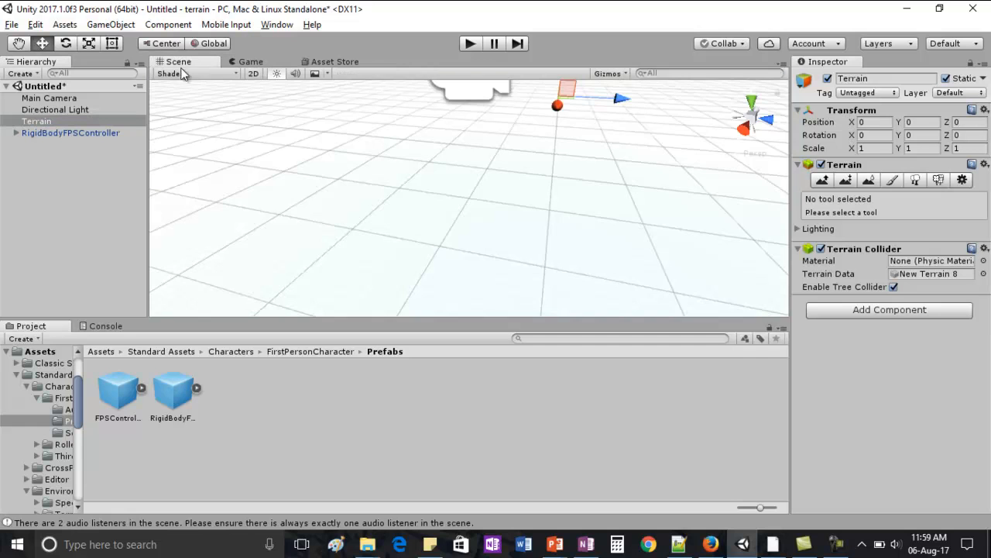
double_click(42, 122)
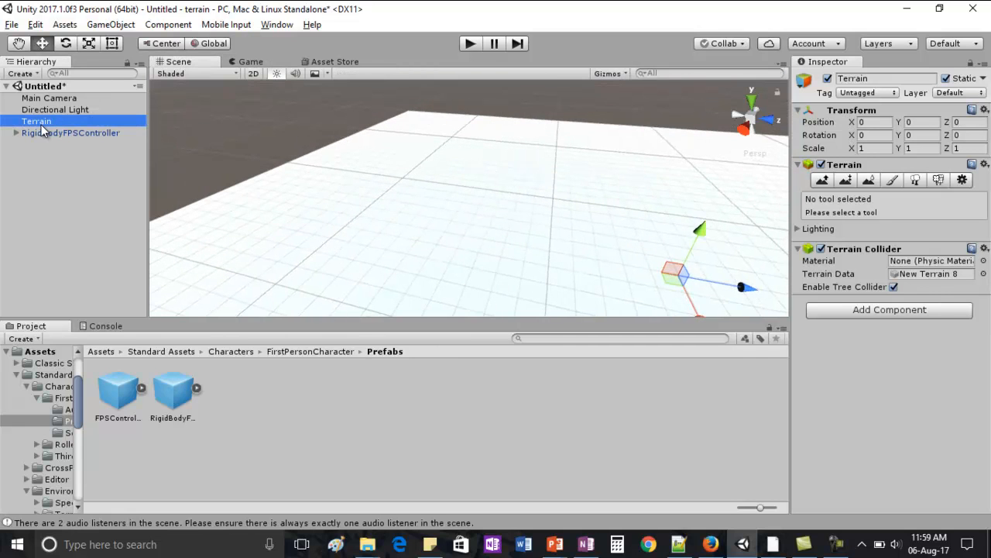
left_click_drag(564, 187, 548, 207, "alt")
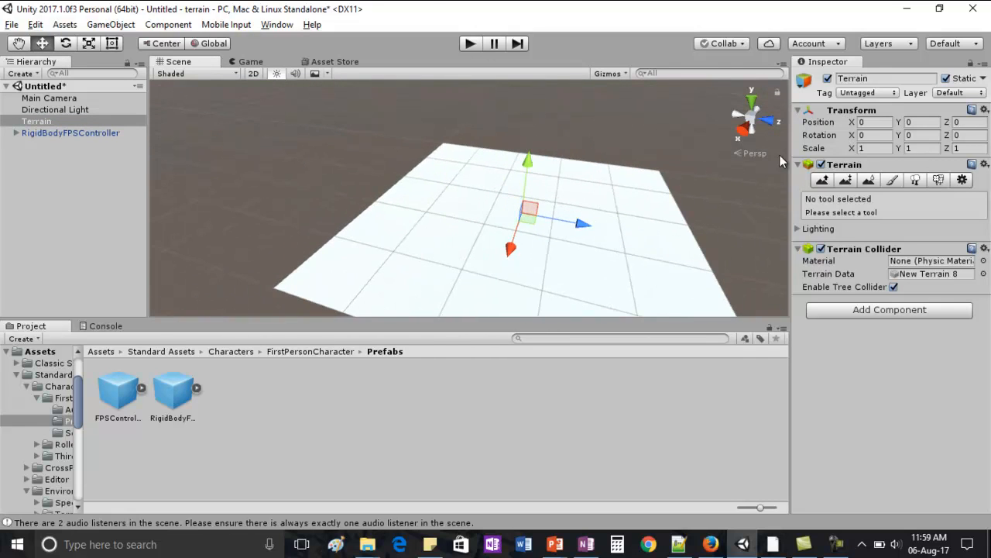
left_click(822, 179)
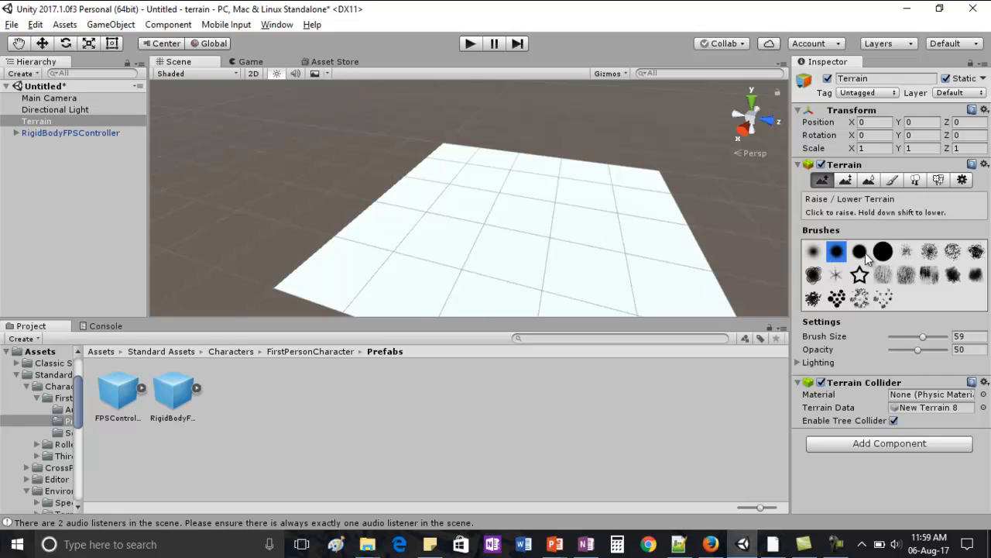
left_click(884, 252)
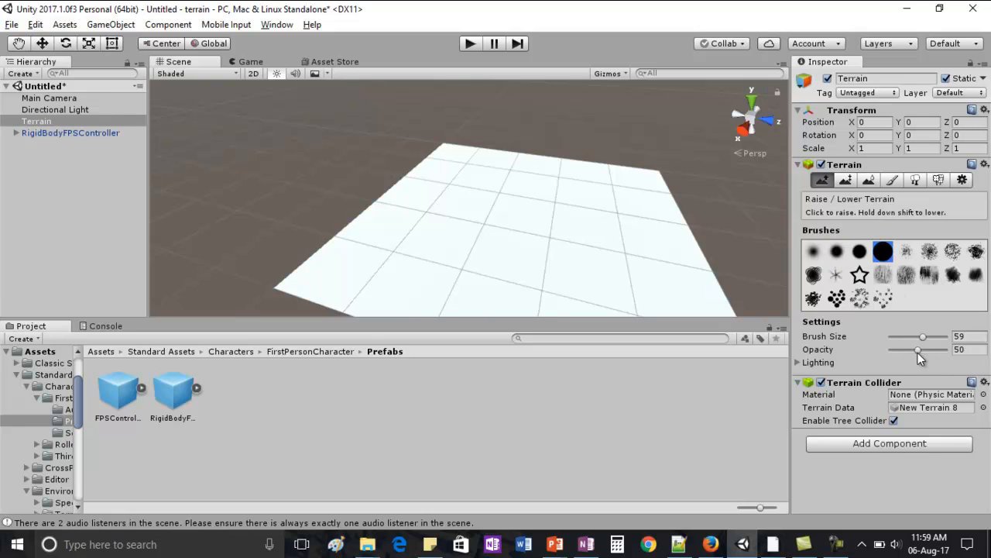
left_click(435, 269)
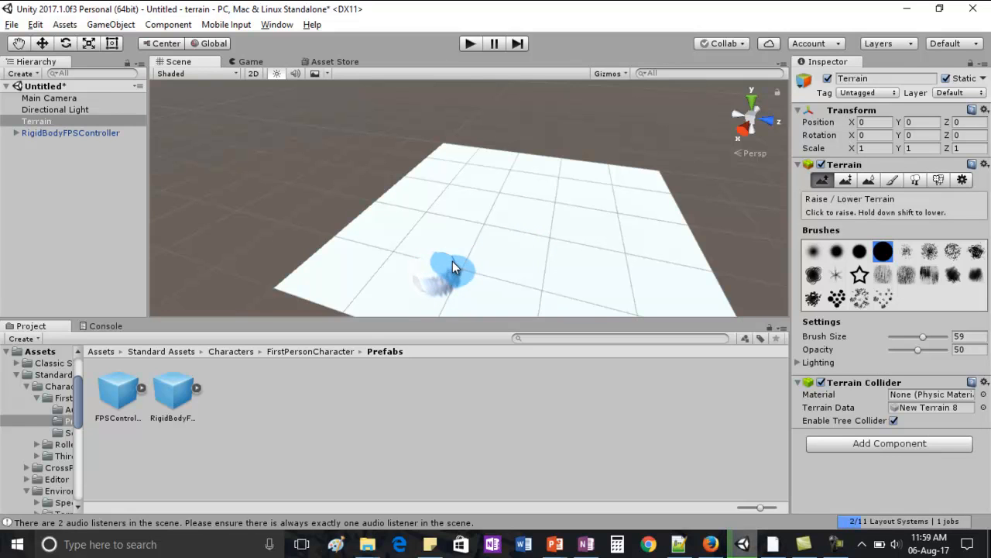
mouse_move(475, 242)
left_mouse_down()
mouse_move(456, 223)
mouse_move(498, 211)
left_mouse_up()
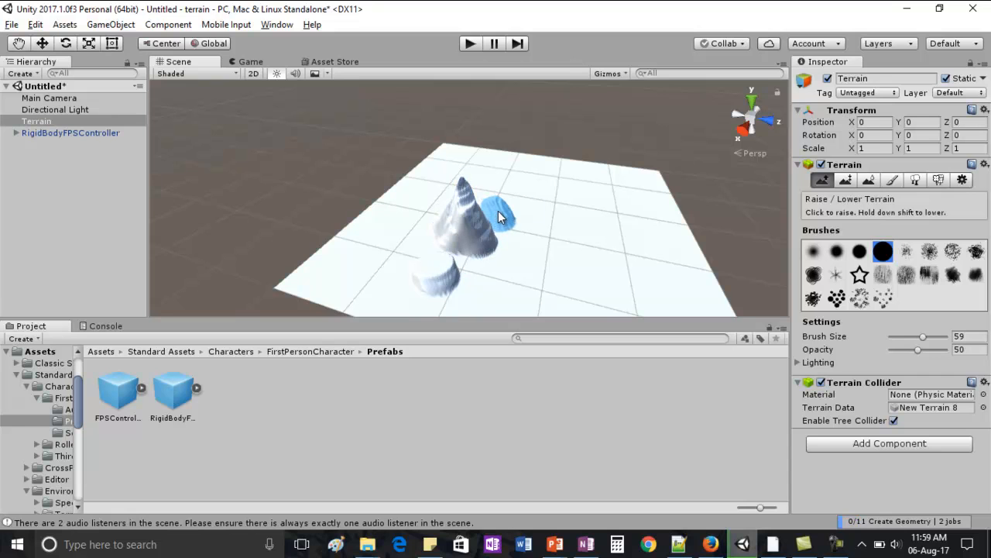
Raise mountain ridges along the terrain's far, near-right and left edges with the same solid round brush
left_click_drag(647, 200, 477, 181)
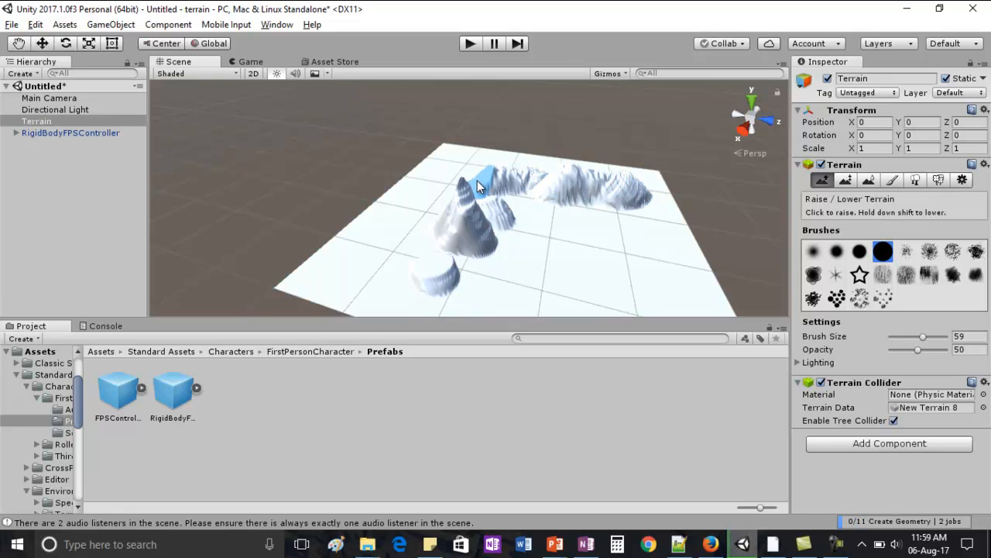
mouse_move(679, 295)
left_mouse_down()
mouse_move(581, 285)
mouse_move(697, 255)
mouse_move(655, 220)
left_mouse_up()
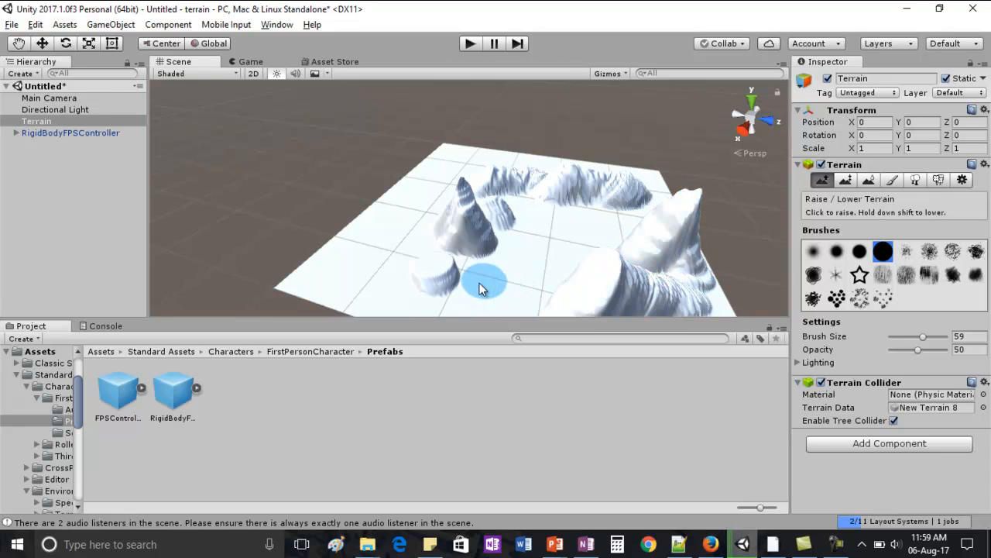
left_click_drag(347, 271, 465, 160)
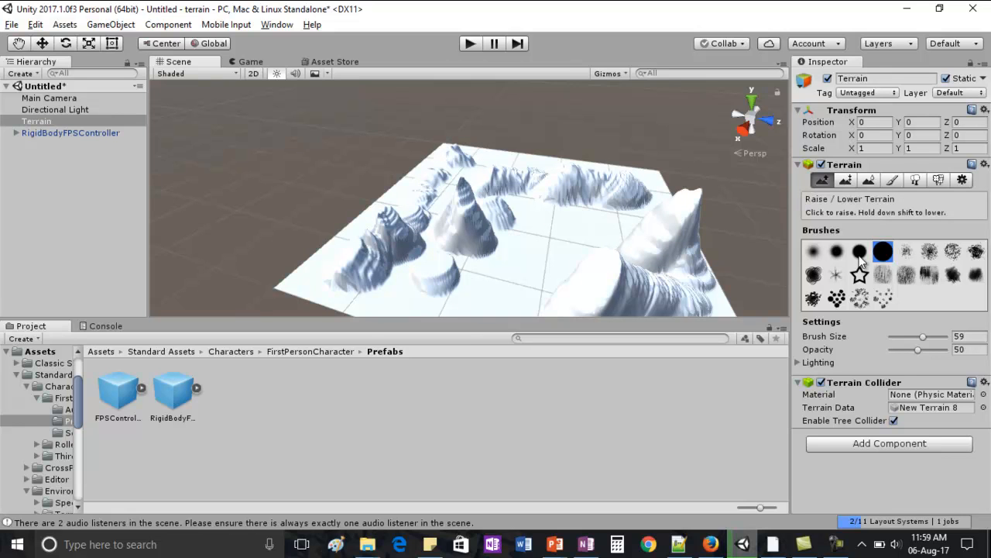
Raise a small cone and a narrow ridge in the terrain's interior using the soft round brush at brush size 43
left_click(835, 258)
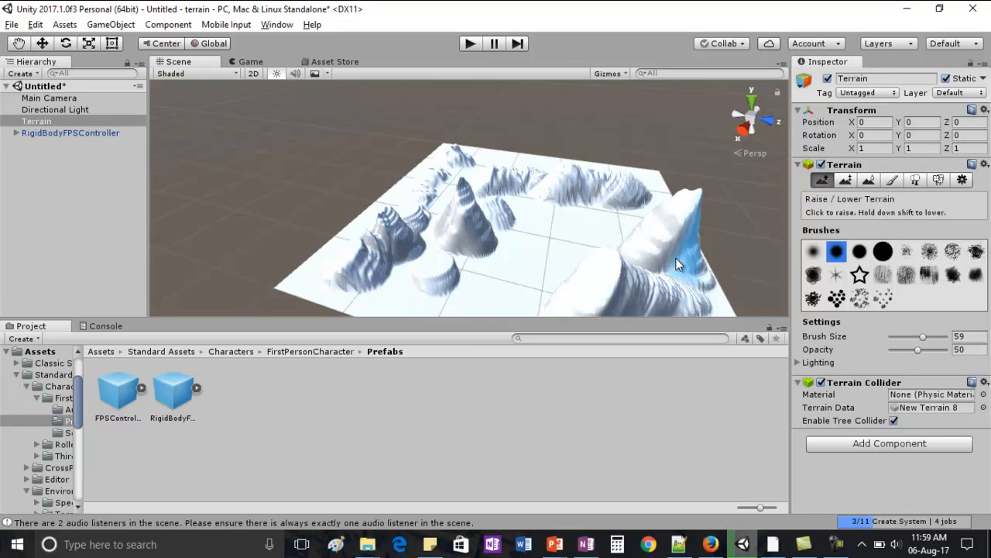
left_click_drag(921, 338, 914, 339)
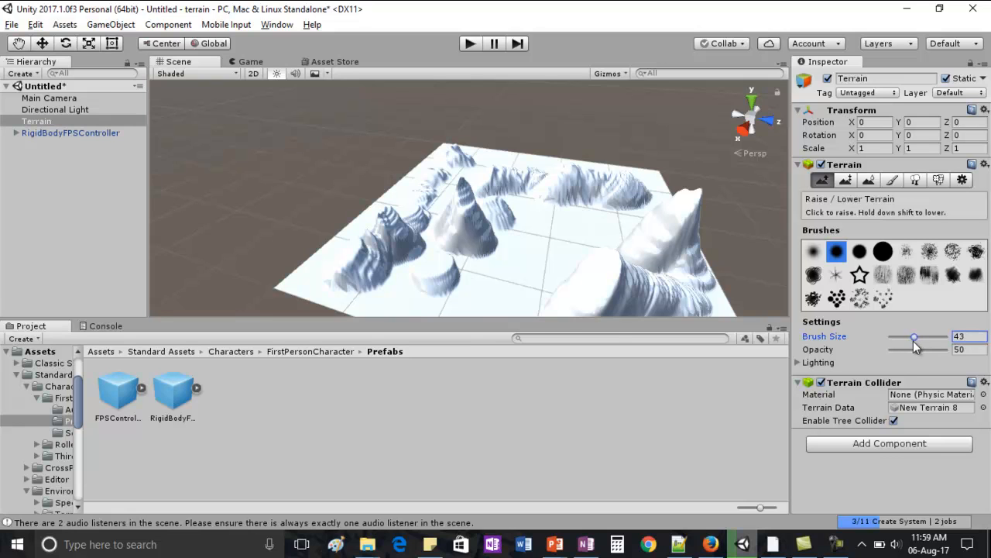
left_click(479, 295)
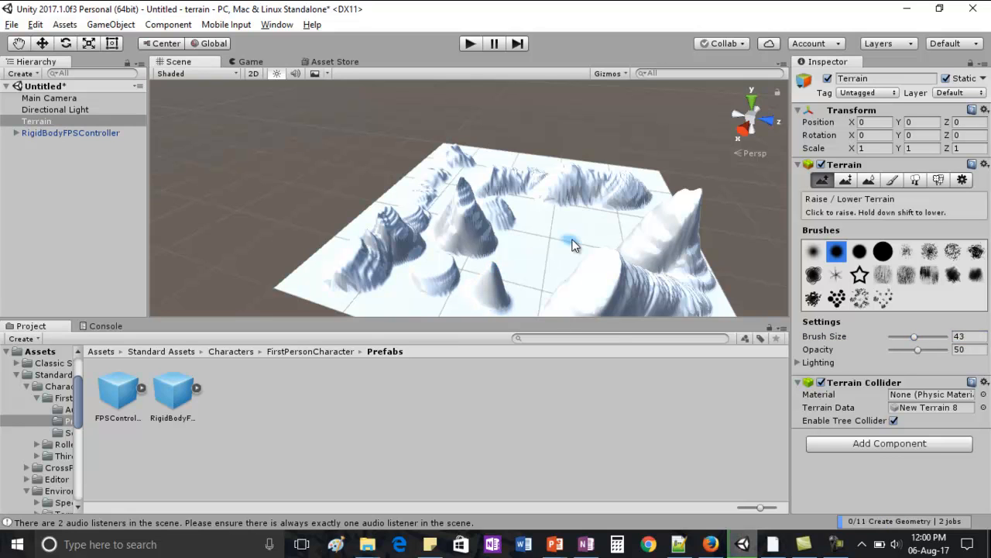
mouse_move(604, 200)
left_mouse_down()
mouse_move(586, 229)
mouse_move(541, 238)
left_mouse_up()
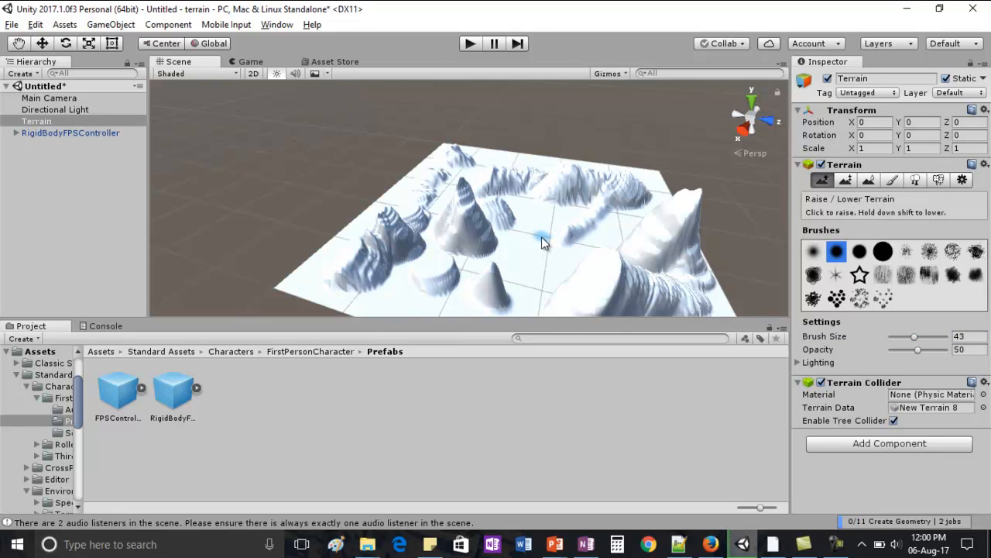
Focus on the RigidBodyFPSController and play-test the sculpted mountains from its viewpoint, then stop the game
double_click(48, 132)
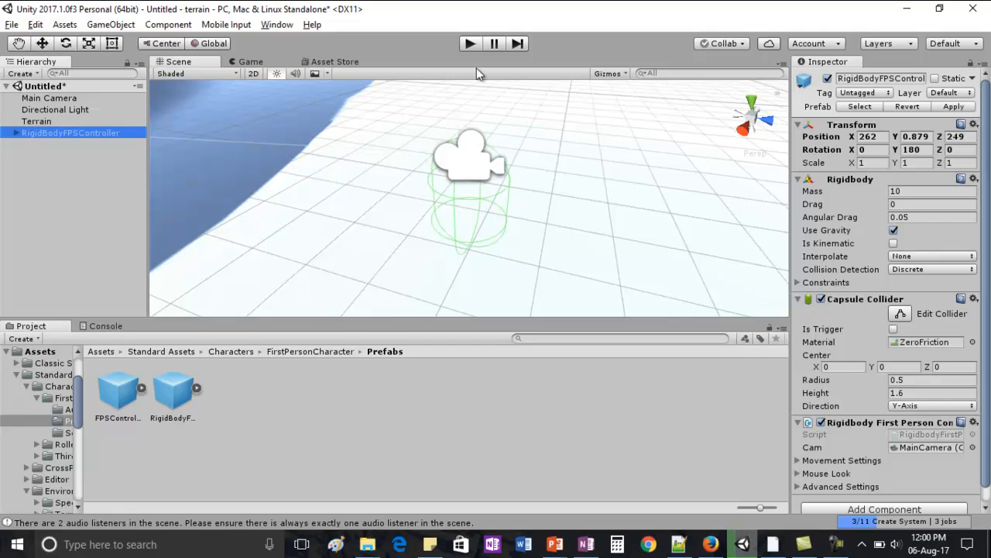
left_click(469, 44)
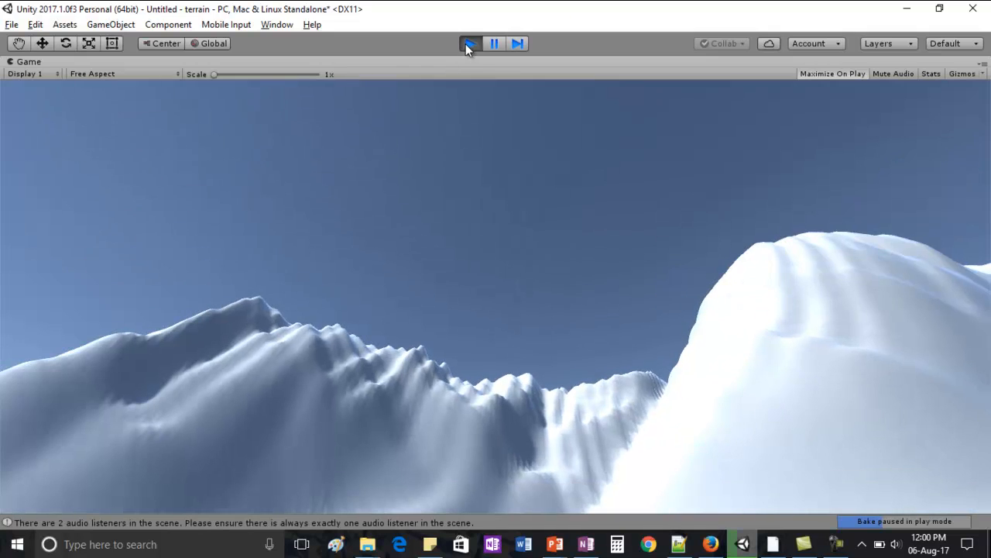
left_click(468, 44)
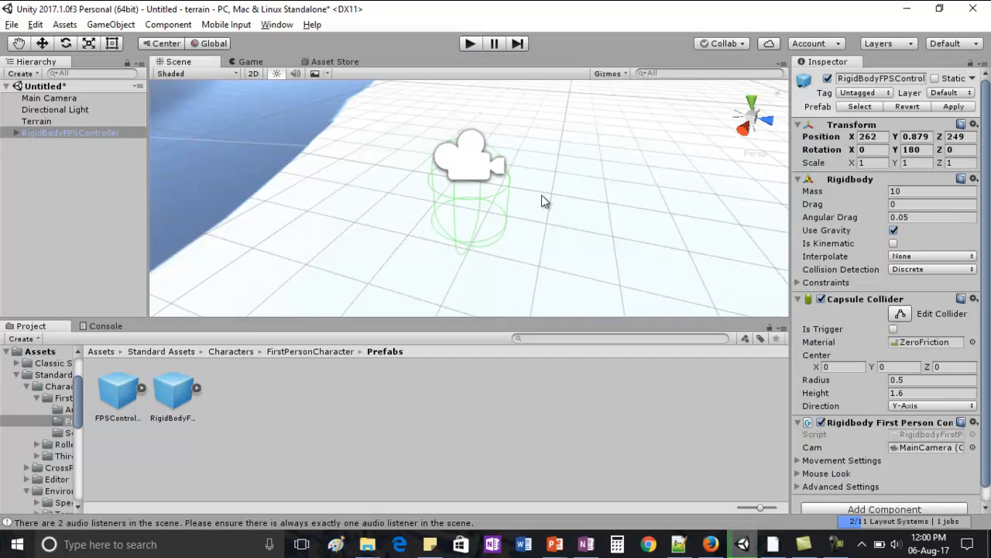
Raise spiky rough patches on the flat ground on both sides of the central mound with the fine scratch-textured brush
double_click(36, 121)
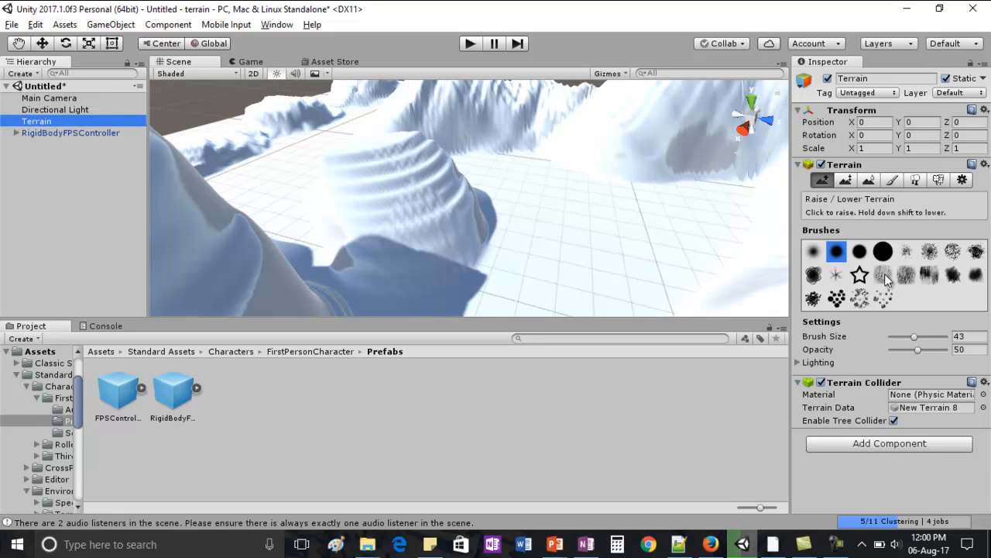
left_click(883, 275)
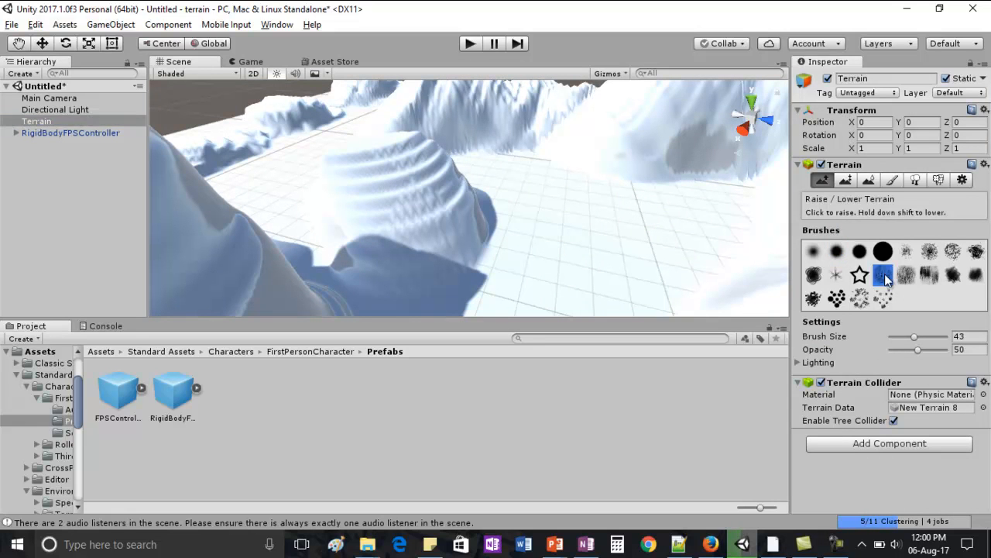
left_click_drag(545, 234, 703, 224)
mouse_move(280, 221)
left_mouse_down()
mouse_move(269, 209)
mouse_move(306, 200)
left_mouse_up()
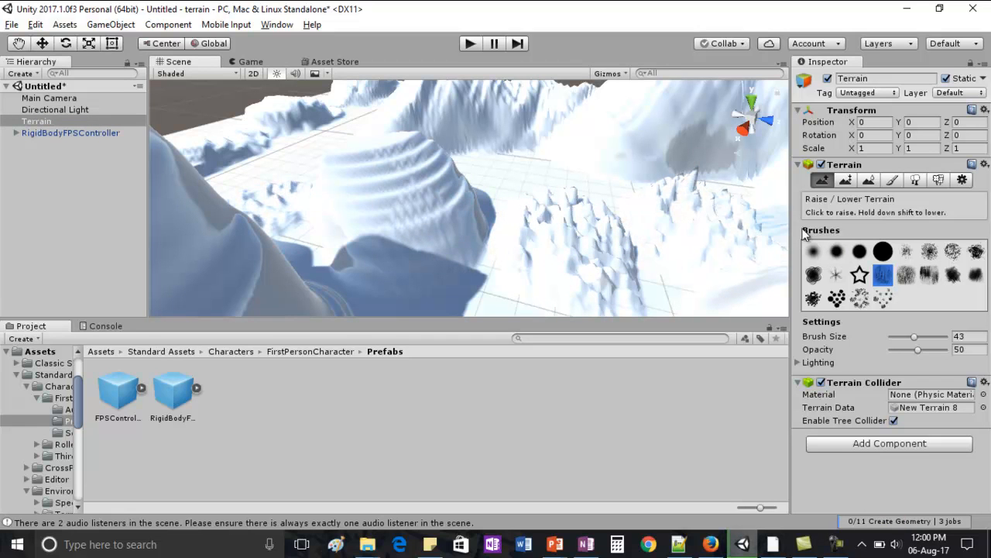
Raise more rugged ground around the central mound with the rough-edged round brush and the star-shaped brush
left_click(813, 277)
mouse_move(498, 202)
left_mouse_down()
mouse_move(595, 159)
mouse_move(609, 206)
mouse_move(758, 253)
left_mouse_up()
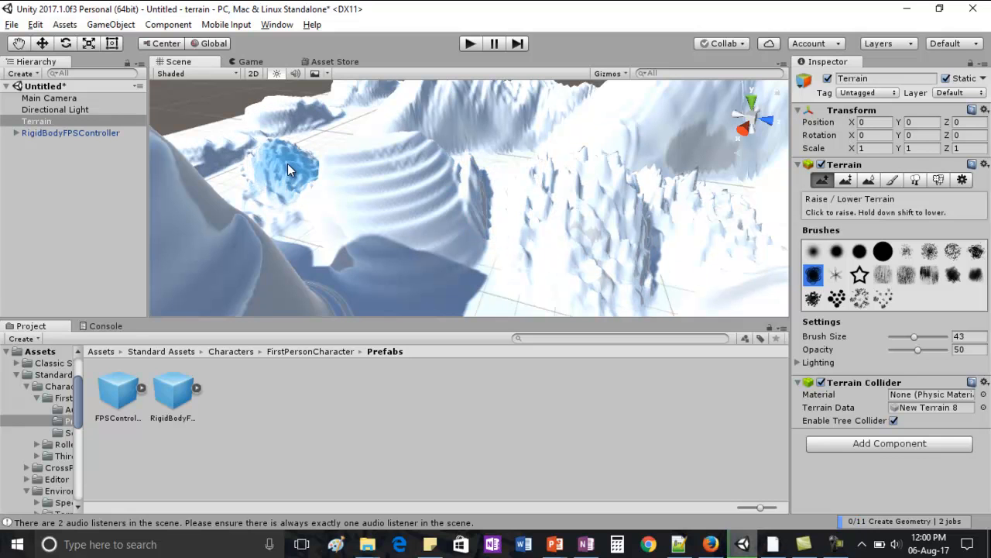
left_click(868, 280)
mouse_move(287, 202)
left_mouse_down()
mouse_move(255, 179)
mouse_move(255, 188)
left_mouse_up()
mouse_move(342, 210)
left_mouse_down()
mouse_move(488, 248)
mouse_move(654, 263)
left_mouse_up()
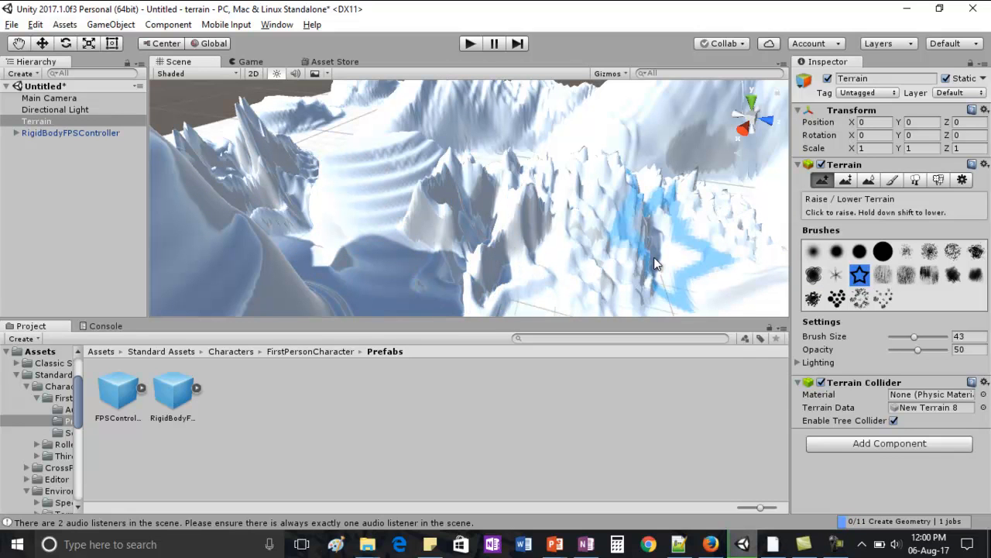
Raise tall clustered spikes across the rough ground around the central mound with the dense dot-cluster brush
left_click(883, 299)
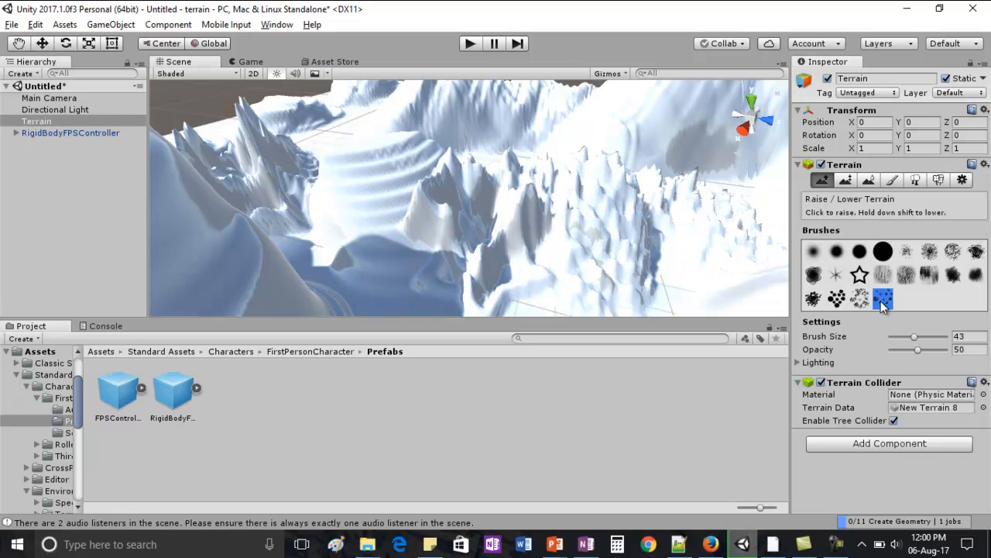
left_click(836, 299)
mouse_move(616, 275)
left_mouse_down()
mouse_move(644, 274)
mouse_move(359, 225)
mouse_move(614, 230)
left_mouse_up()
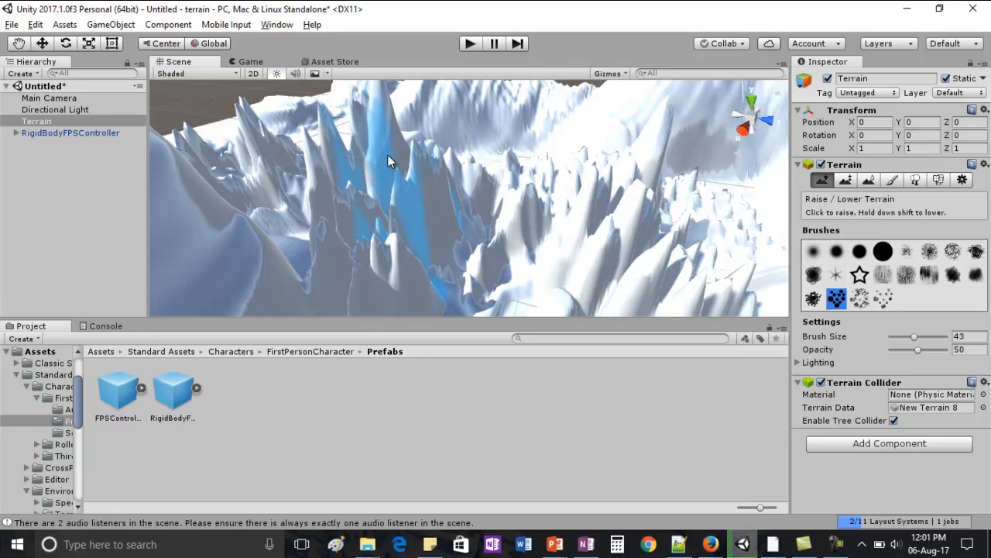
scroll(379, 190, "down", 10)
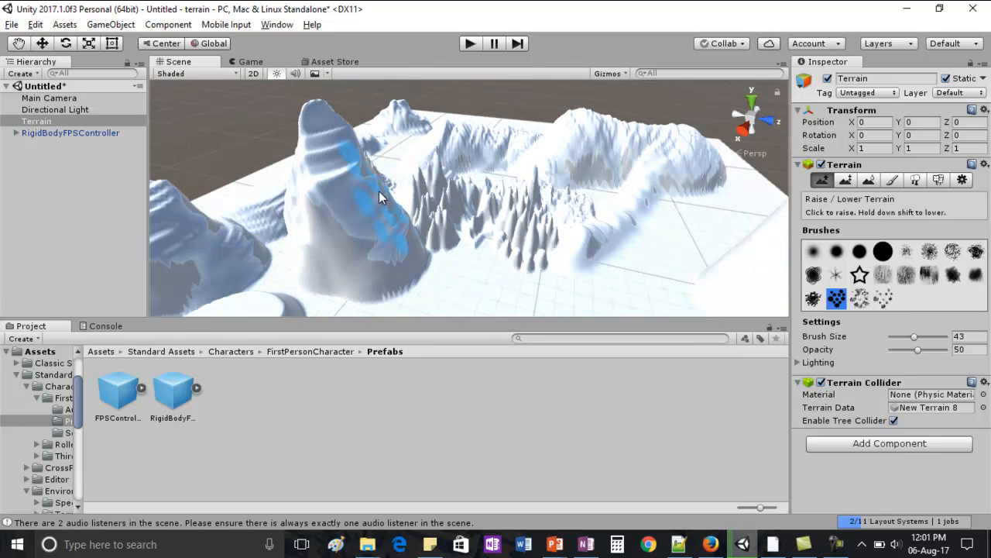
Raise more spike clusters on the flat ground in front of the central mound and by the nearer hills with the dense dot-cluster brush
left_click(470, 271)
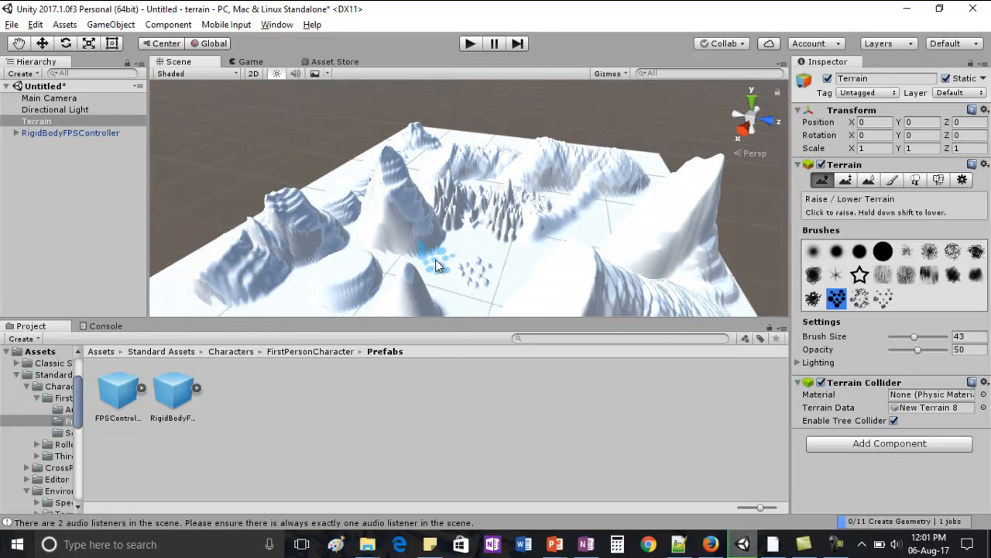
left_click(517, 265)
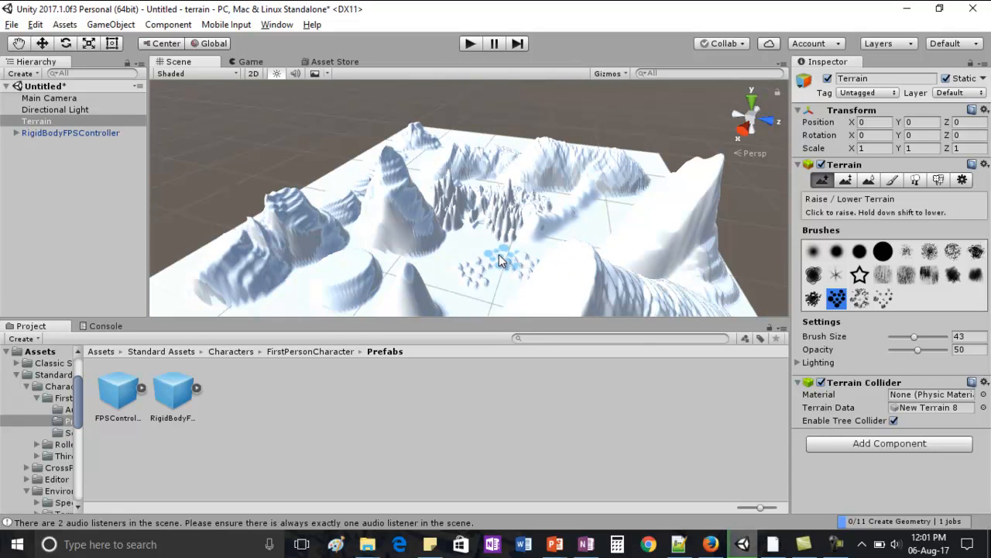
left_click(442, 270)
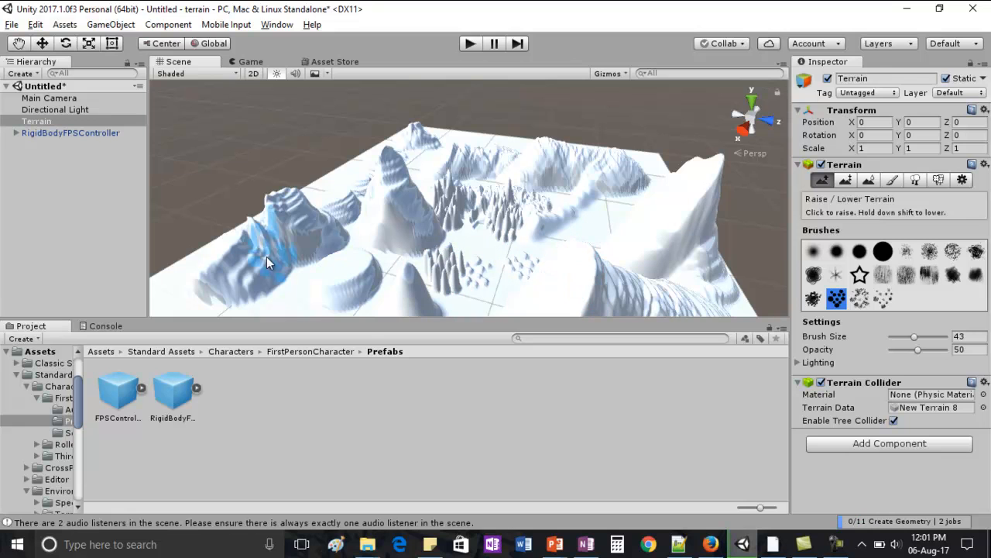
left_click(289, 296)
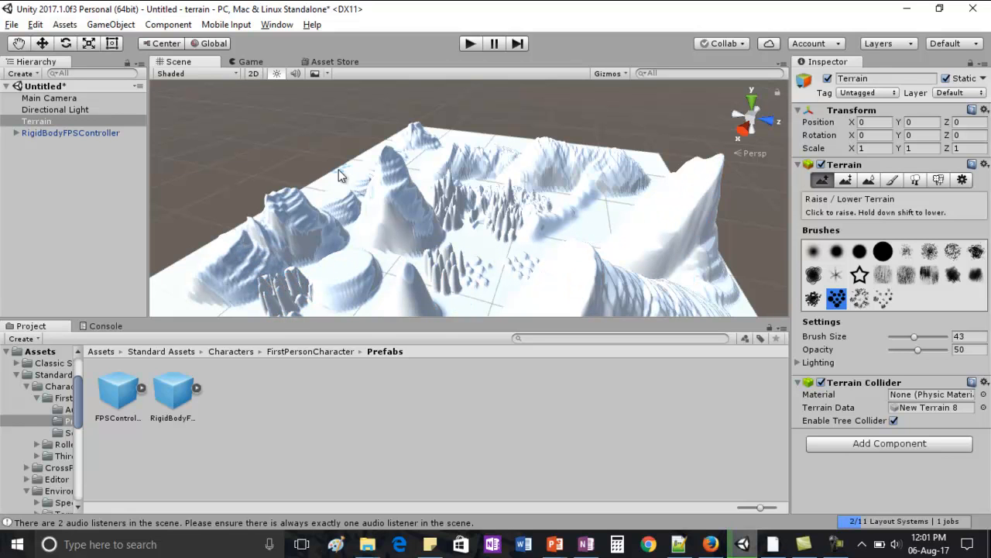
left_click(163, 291)
Move the RigidBodyFPSController out of the spikes onto the open ground in front of them, at about X 318.5, Z 256
scroll(404, 227, "down", 4)
scroll(403, 227, "up", 7)
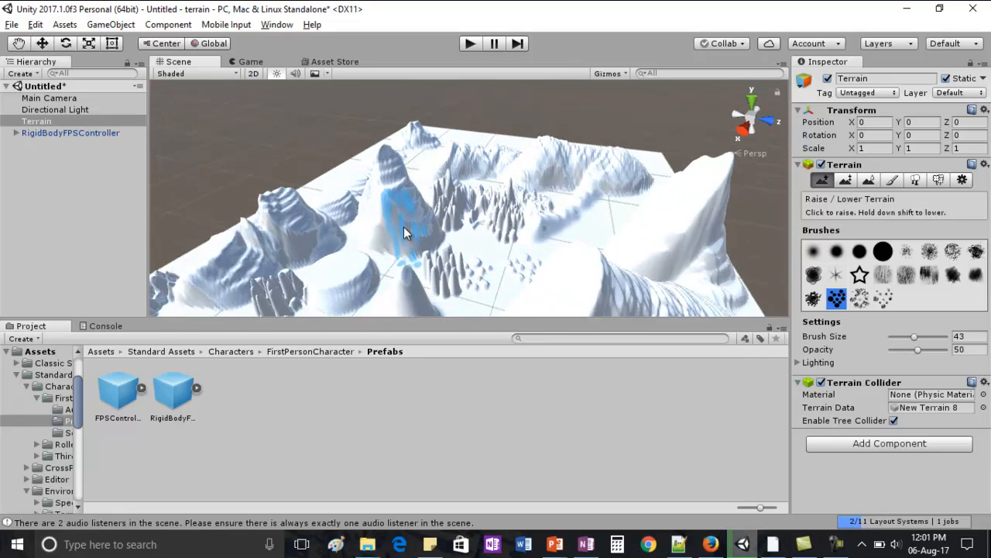
scroll(403, 226, "up", 3)
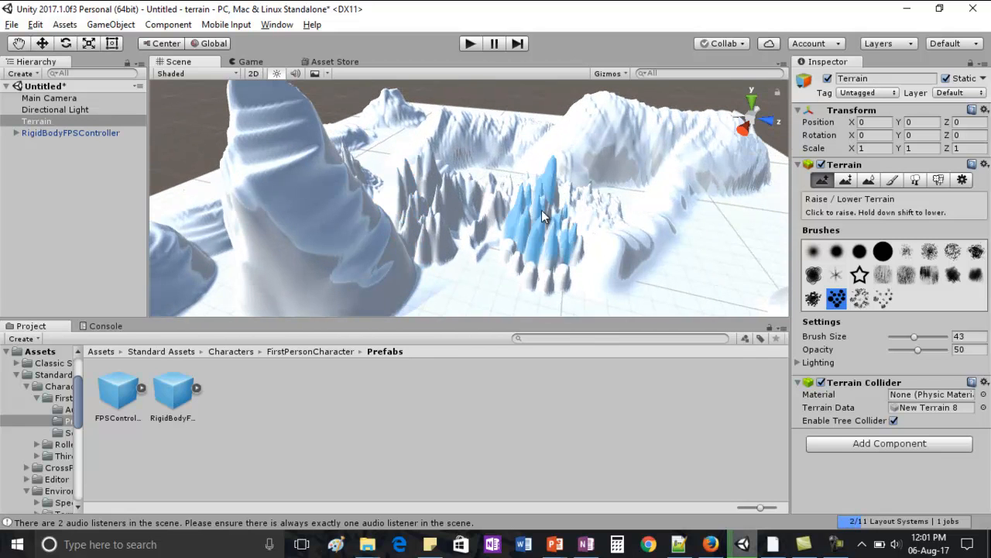
left_click(56, 133)
double_click(55, 132)
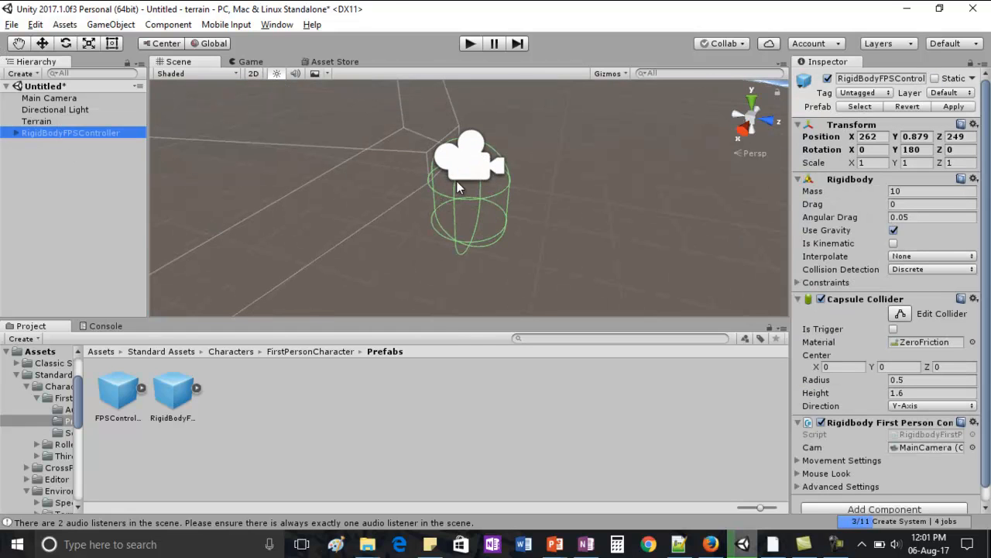
scroll(457, 180, "down", 8)
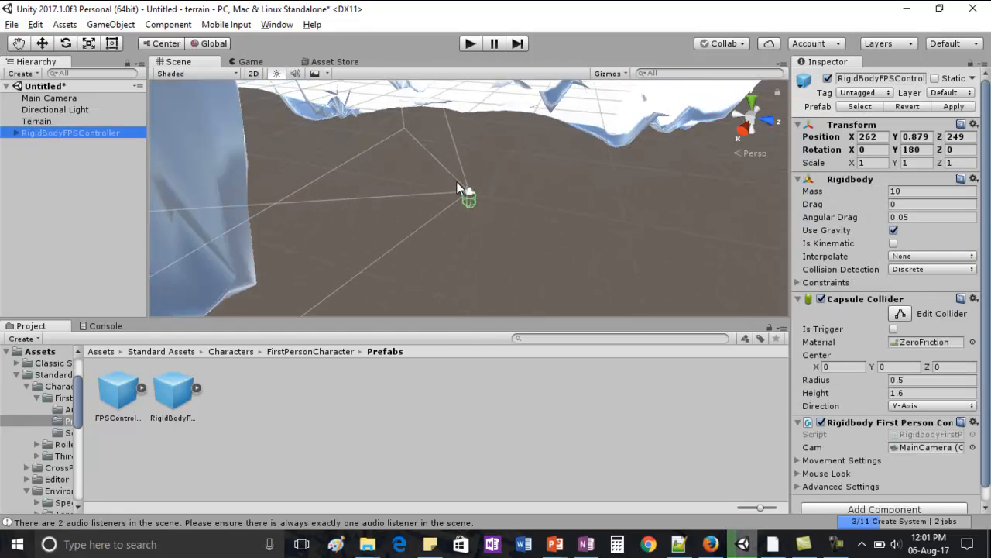
scroll(457, 184, "down", 10)
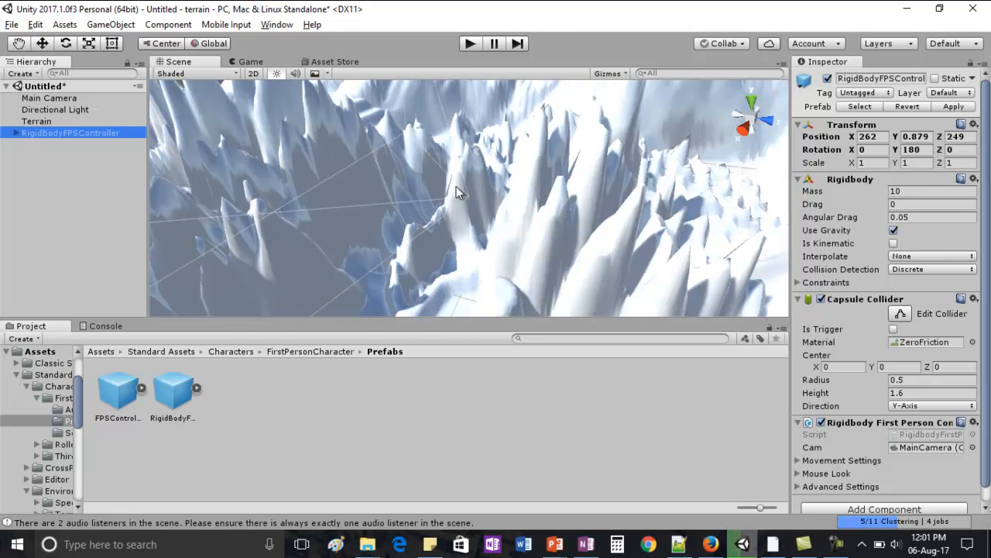
scroll(456, 192, "down", 3)
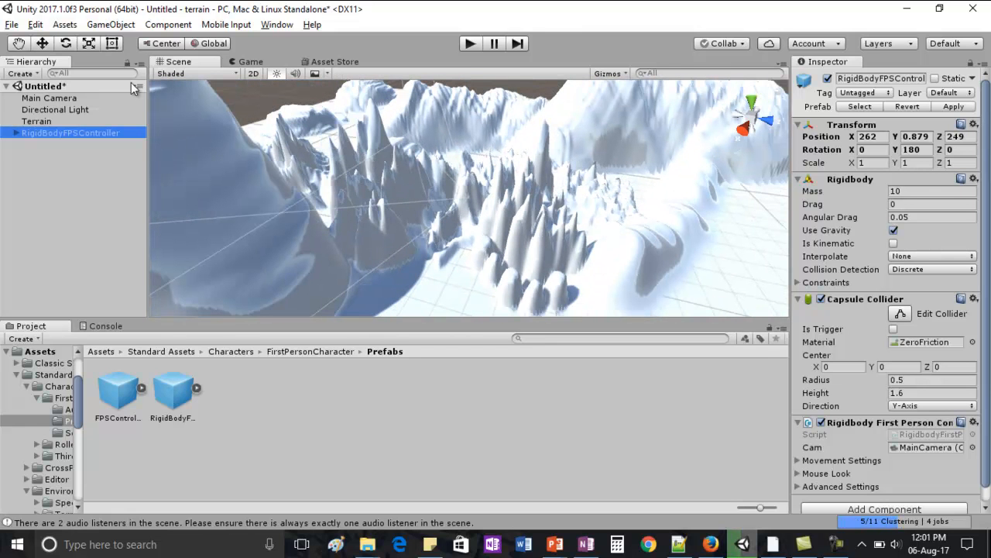
left_click(42, 43)
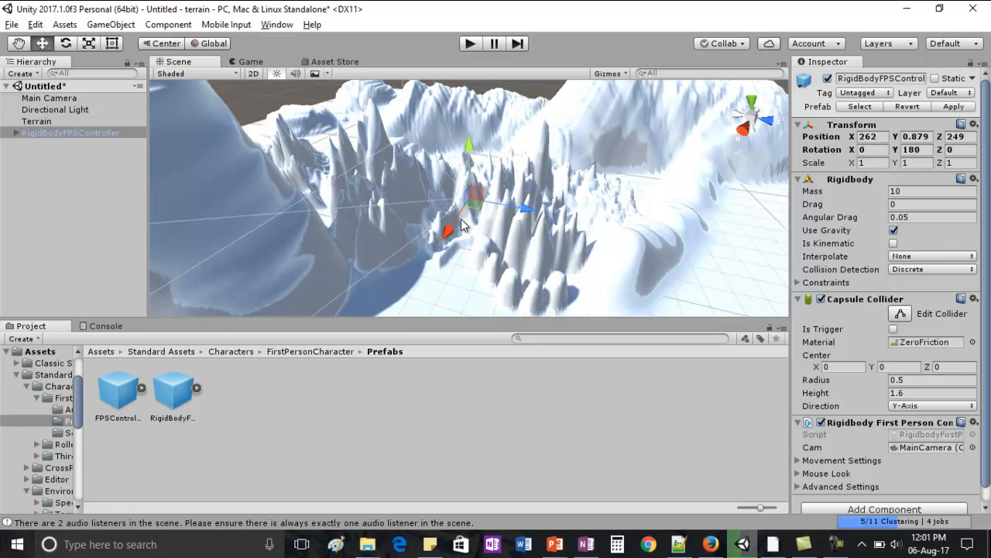
left_click_drag(457, 214, 470, 287)
Play-test the spiky terrain from the controller's new position, then stop the game
left_click(471, 43)
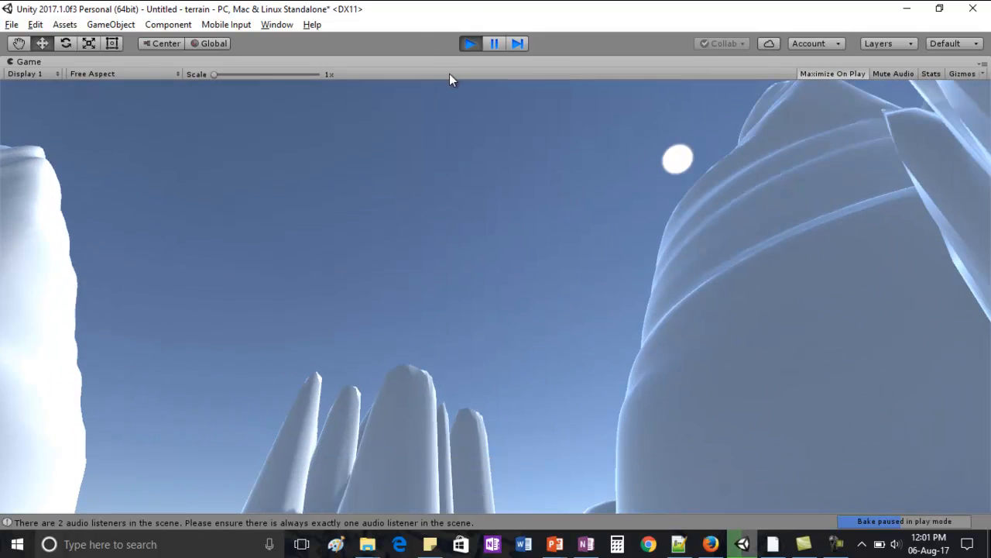
left_click(468, 43)
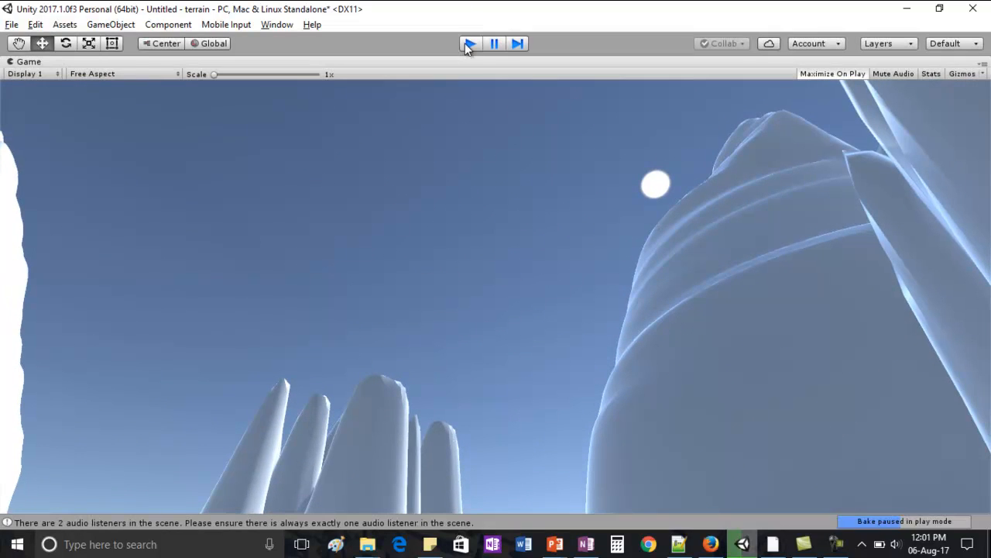
scroll(498, 251, "down", 5)
scroll(496, 250, "up", 4)
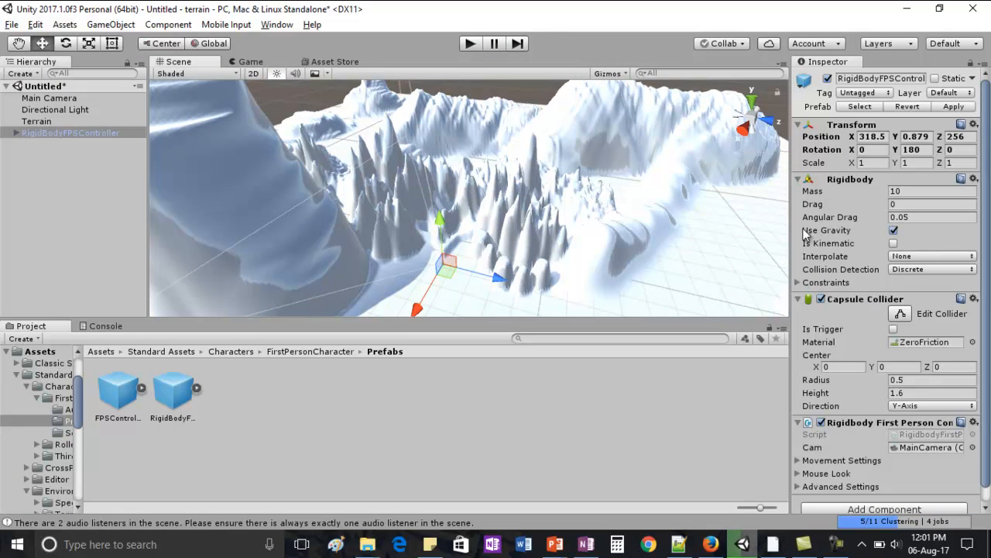
Cut the tall central mountain down to a flat plateau with Paint Height, using the dense dot-cluster brush and the solid round brush
double_click(31, 121)
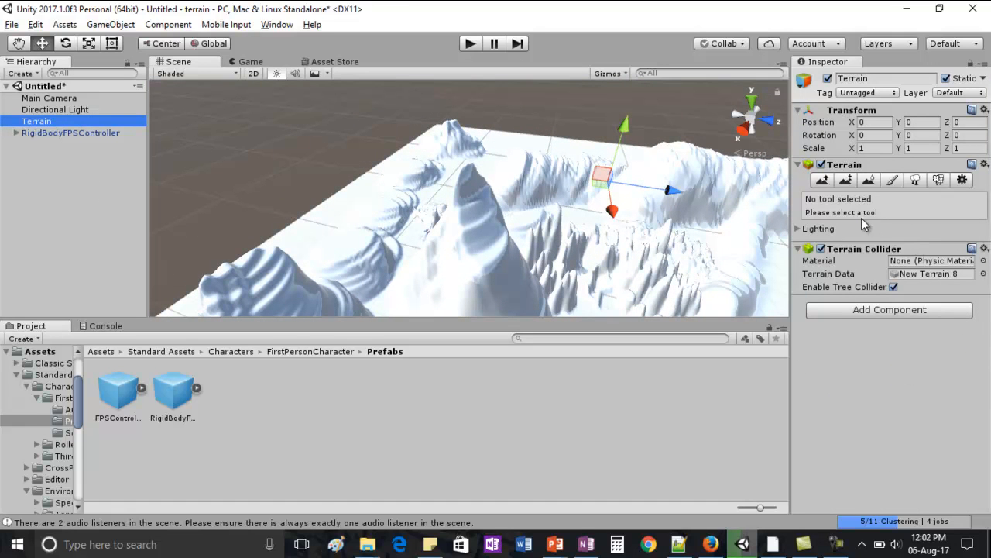
left_click(823, 180)
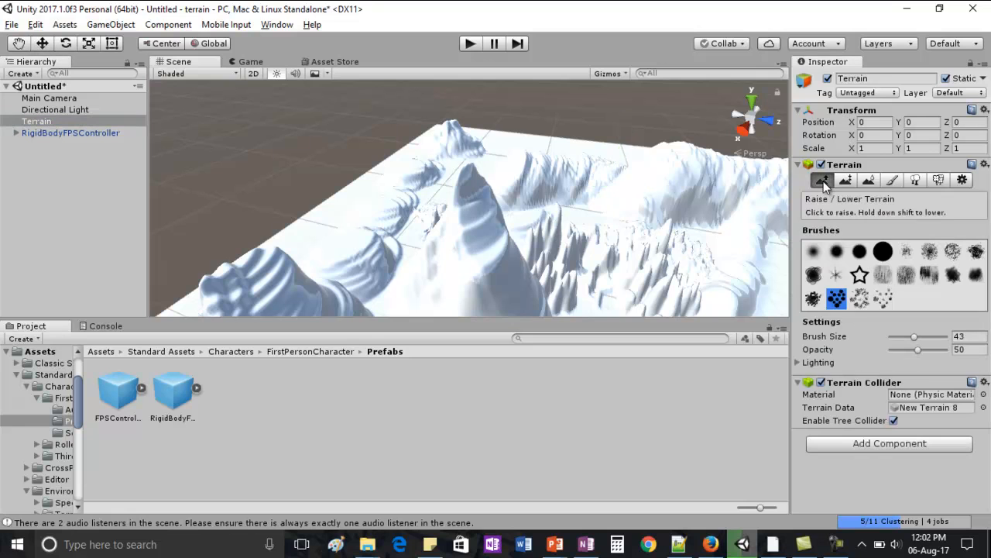
left_click(845, 181)
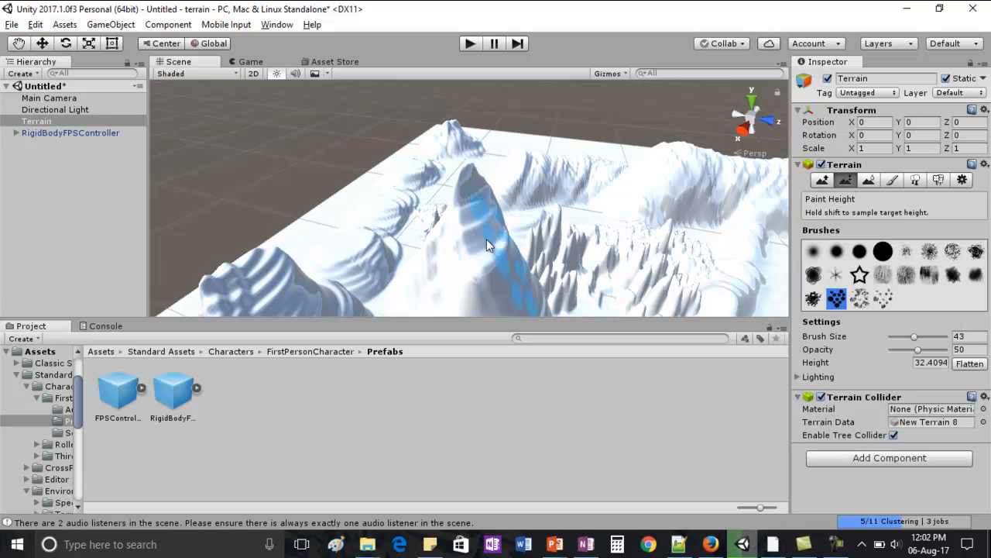
mouse_move(475, 201)
left_mouse_down()
mouse_move(467, 246)
mouse_move(432, 278)
left_mouse_up()
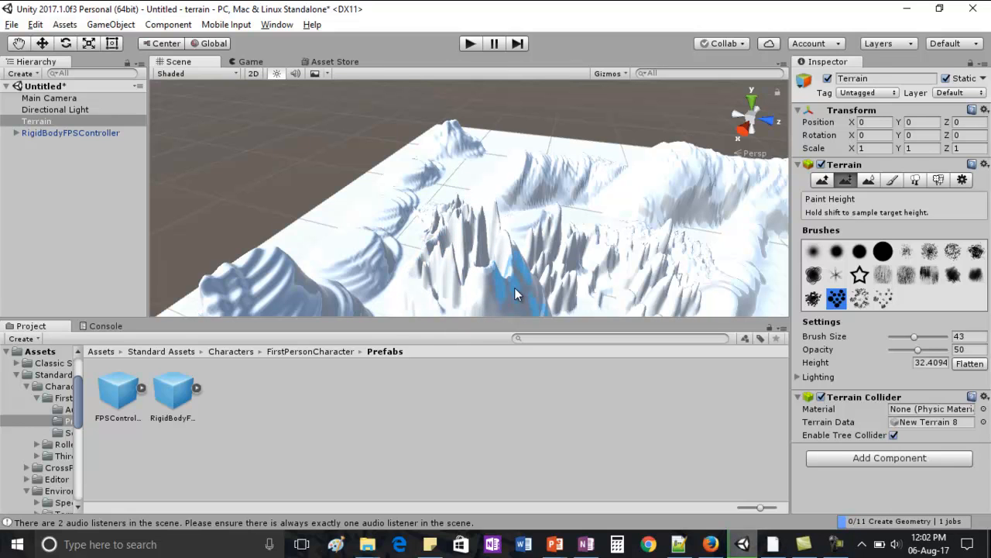
left_click(882, 253)
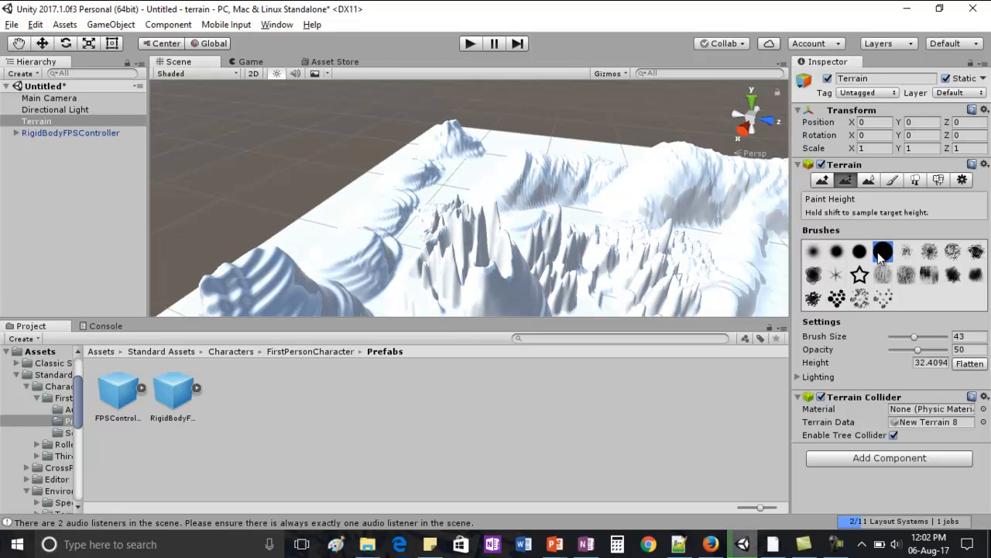
mouse_move(475, 270)
left_mouse_down()
mouse_move(451, 273)
mouse_move(496, 294)
mouse_move(471, 297)
left_mouse_up()
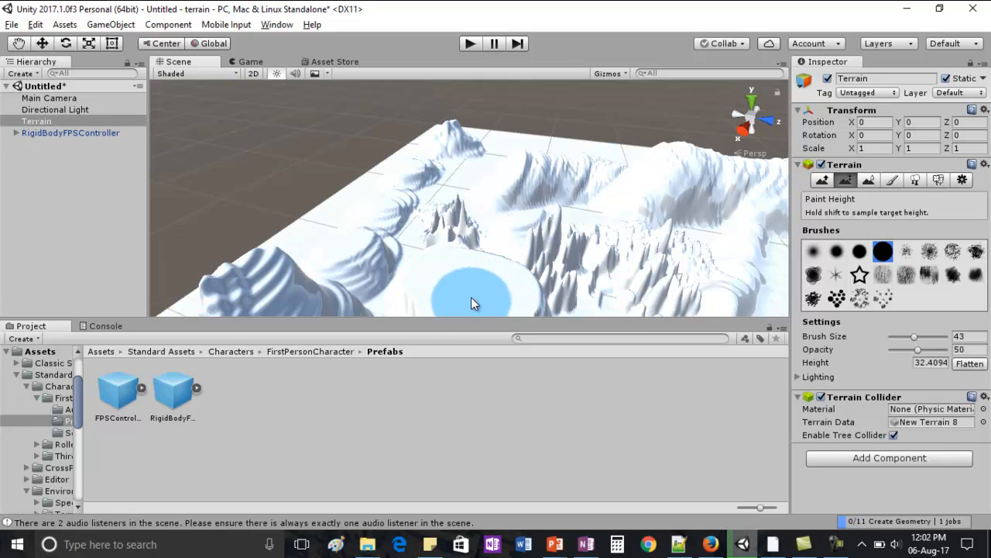
Soften the sharp spikes on the rough ground beside the plateau using Smooth Height with the solid round brush
left_click(868, 180)
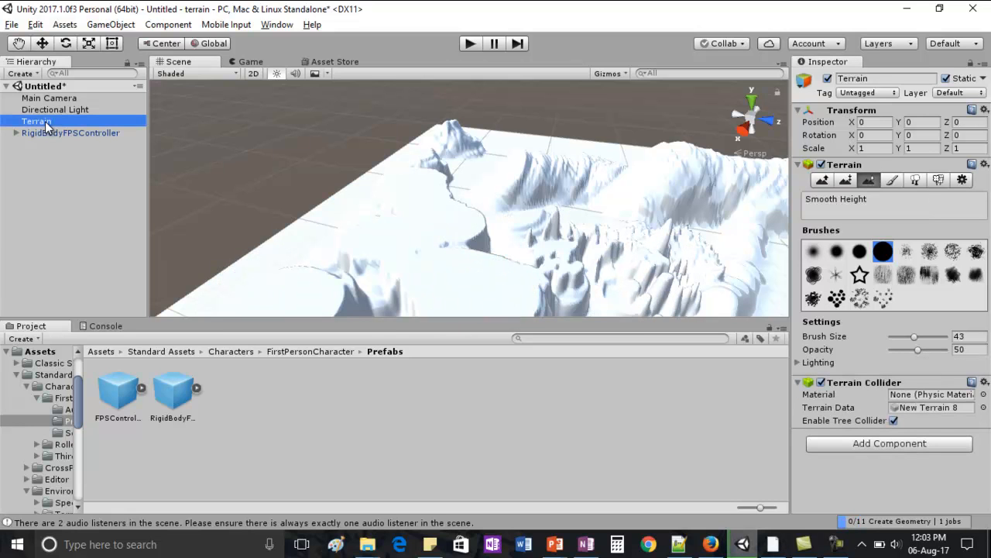
double_click(45, 121)
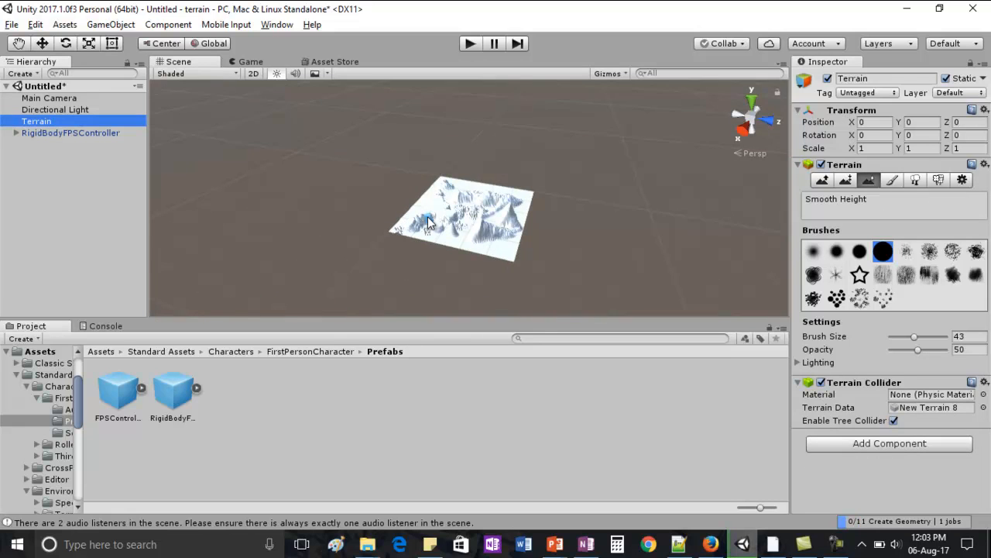
scroll(497, 243, "up", 10)
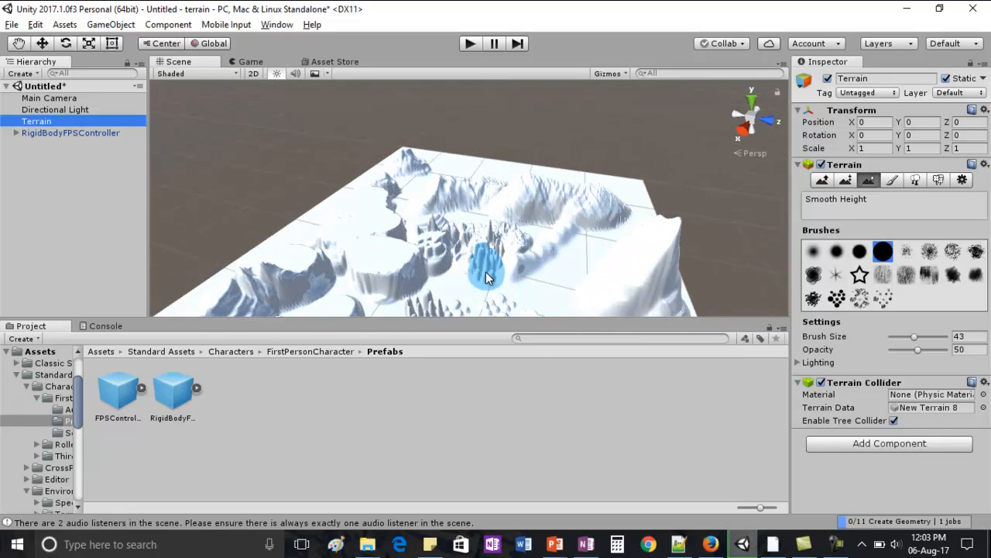
mouse_move(486, 281)
left_mouse_down()
mouse_move(476, 262)
mouse_move(514, 269)
mouse_move(415, 230)
mouse_move(425, 230)
left_mouse_up()
scroll(422, 244, "up", 4)
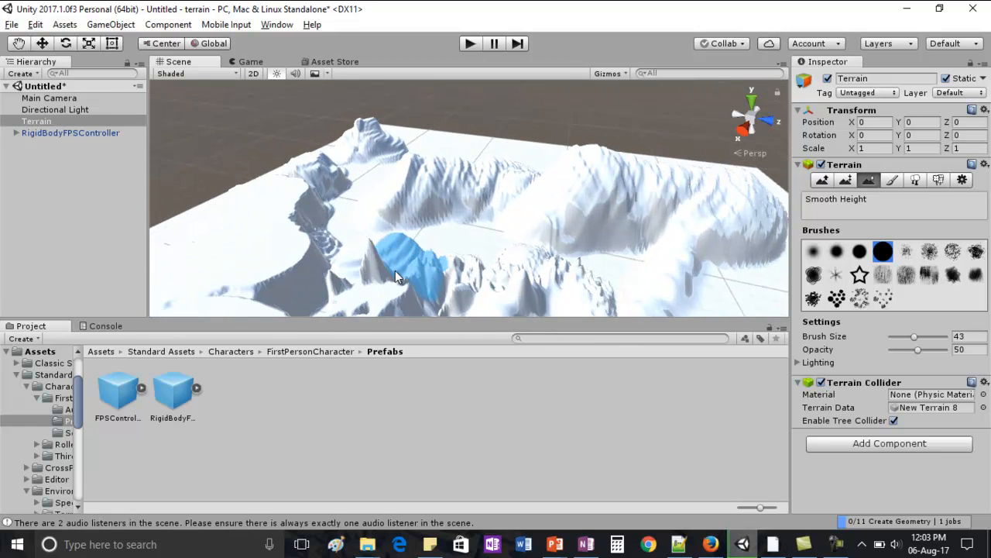
mouse_move(368, 256)
left_mouse_down()
mouse_move(410, 273)
mouse_move(534, 271)
mouse_move(496, 295)
left_mouse_up()
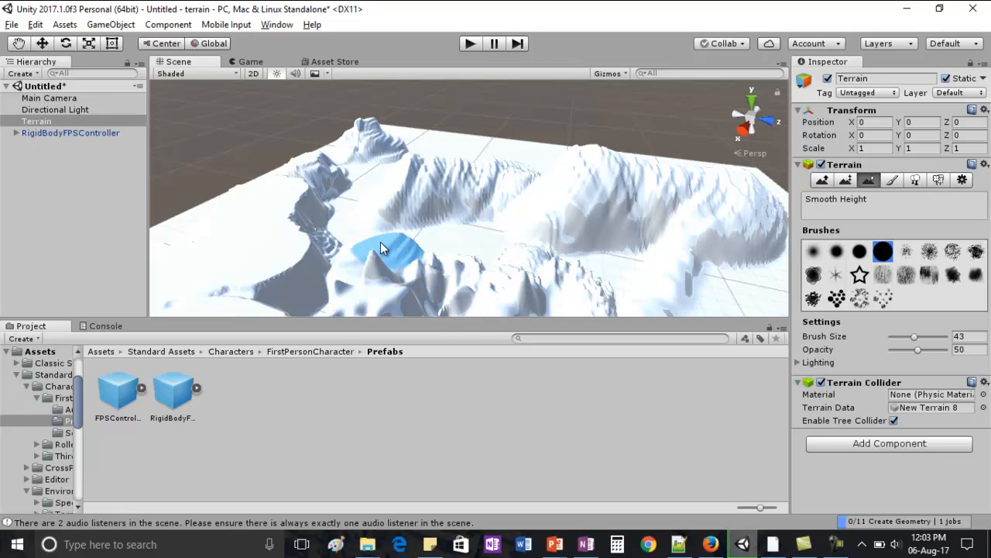
Smooth the rear mountain ridges and the jagged plateau edge with the solid round brush
scroll(432, 246, "down", 3)
mouse_move(432, 246)
left_mouse_down()
mouse_move(419, 180)
mouse_move(710, 209)
mouse_move(403, 197)
mouse_move(301, 247)
mouse_move(299, 146)
mouse_move(330, 192)
left_mouse_up()
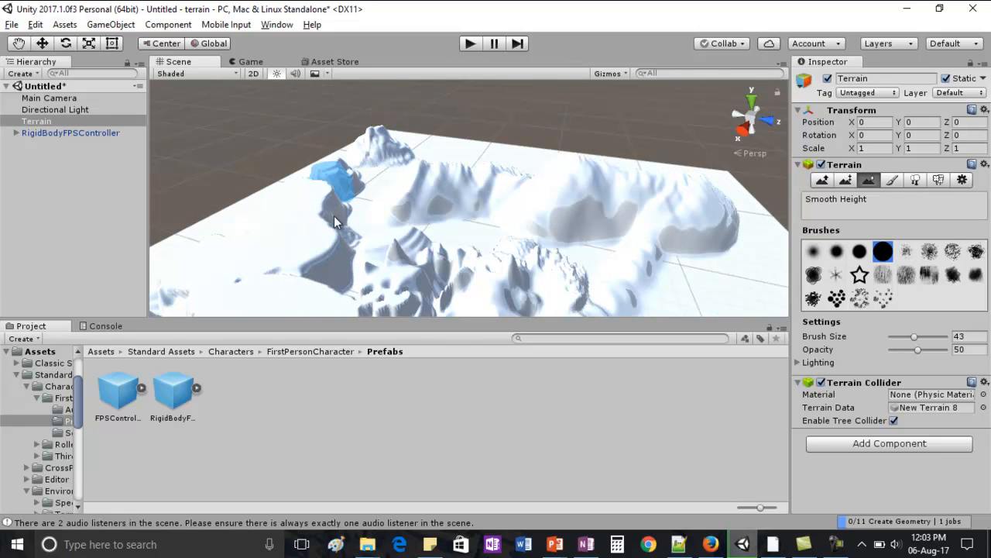
mouse_move(341, 238)
left_mouse_down()
mouse_move(321, 276)
mouse_move(357, 245)
mouse_move(329, 217)
left_mouse_up()
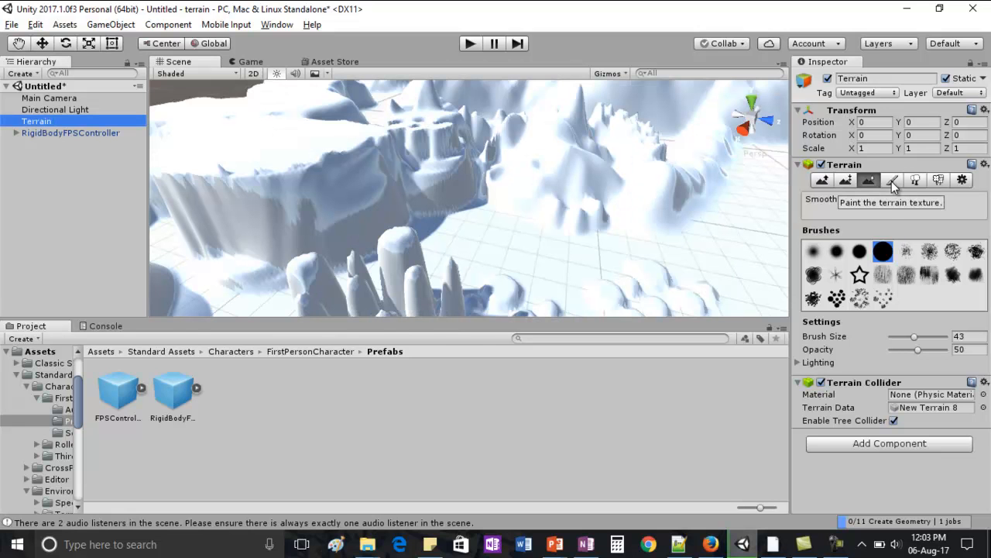
Add the Forest Floor texture as the terrain's base texture, keeping the default 15 by 15 tiling size
left_click(891, 181)
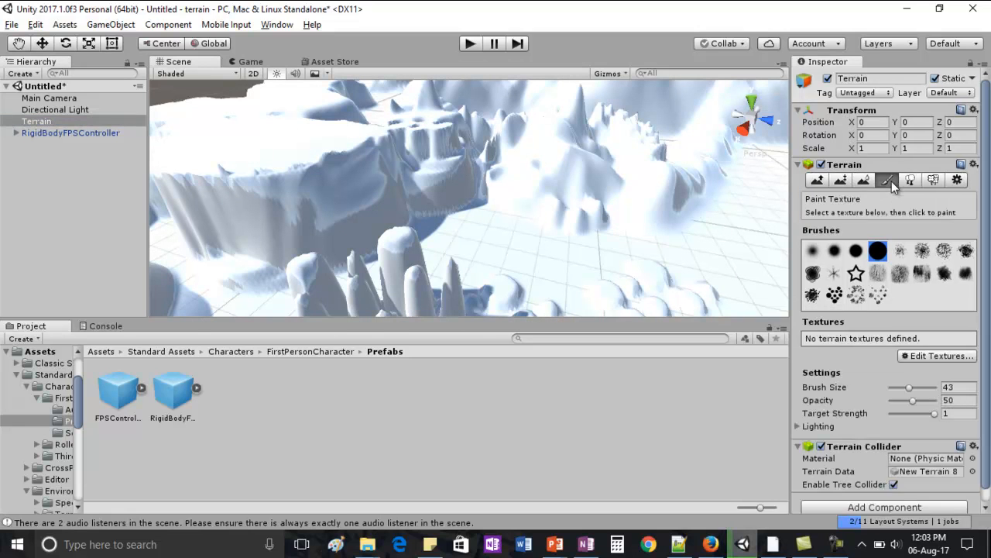
left_click(936, 357)
left_click(917, 360)
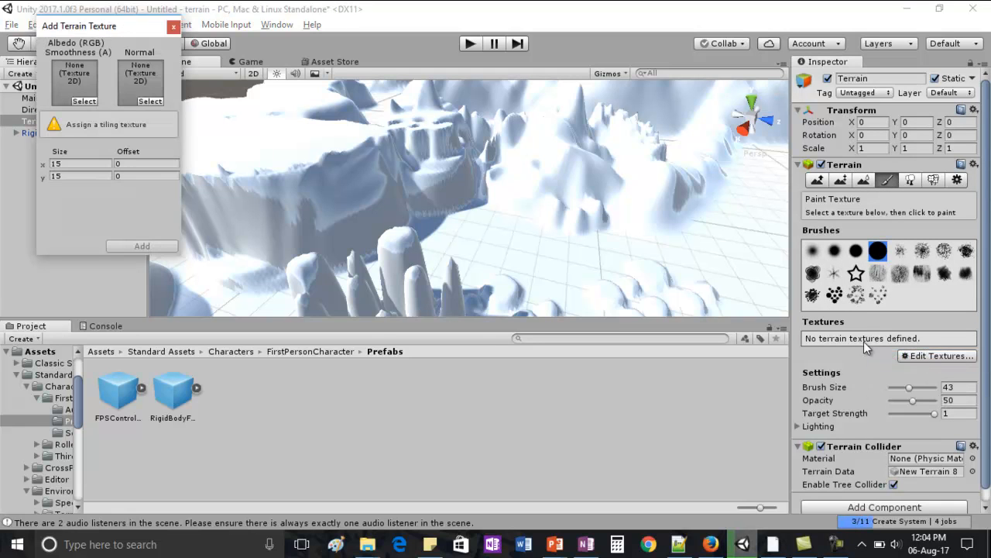
left_click(90, 103)
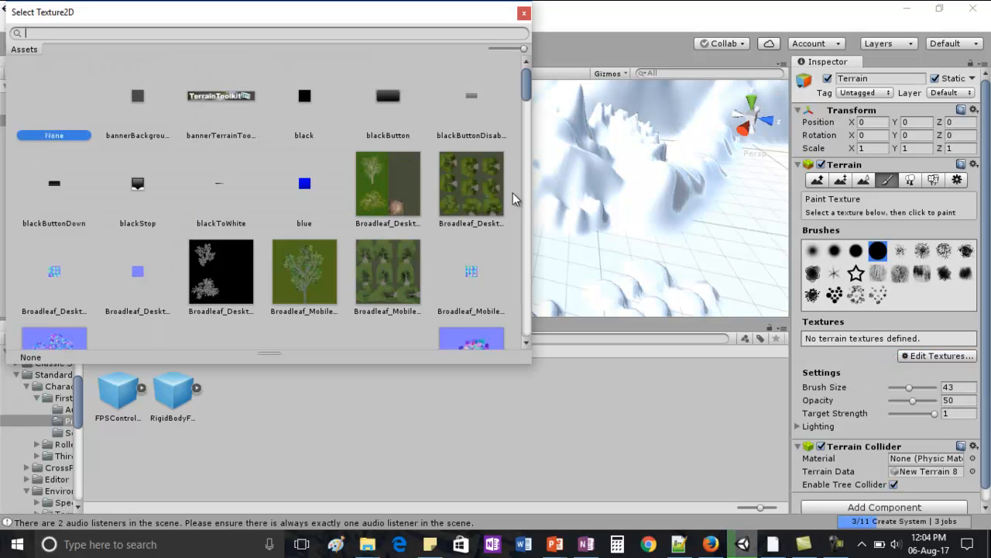
left_click_drag(526, 98, 519, 166)
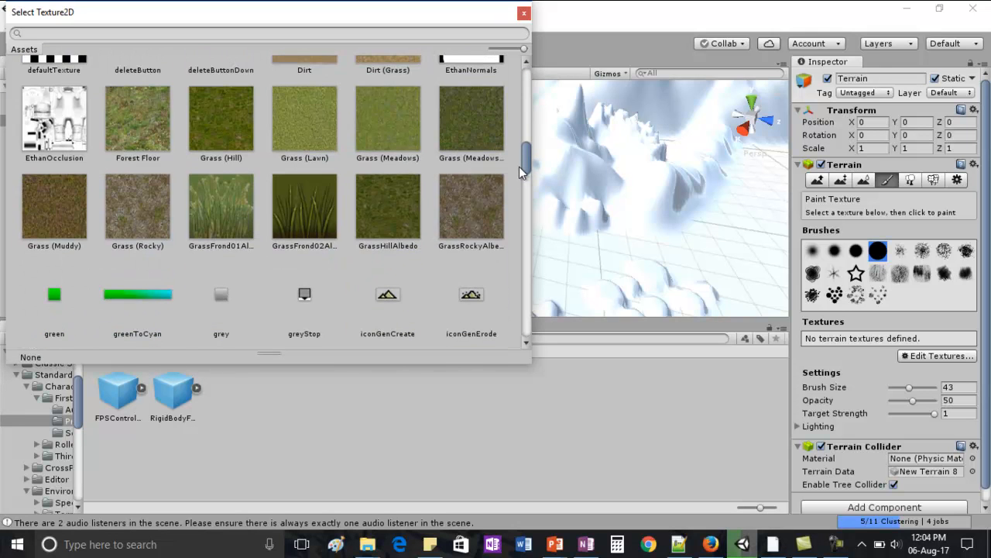
double_click(150, 132)
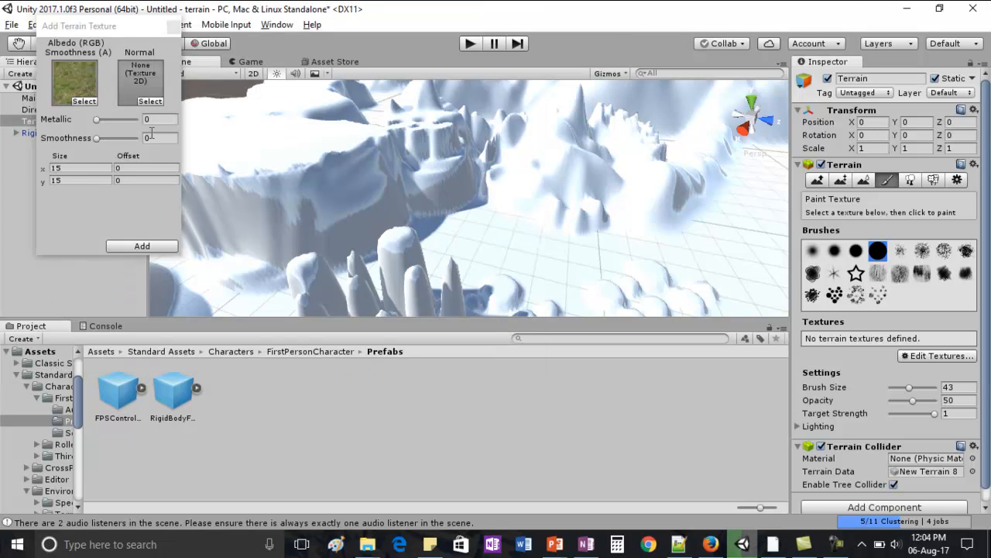
left_click(142, 246)
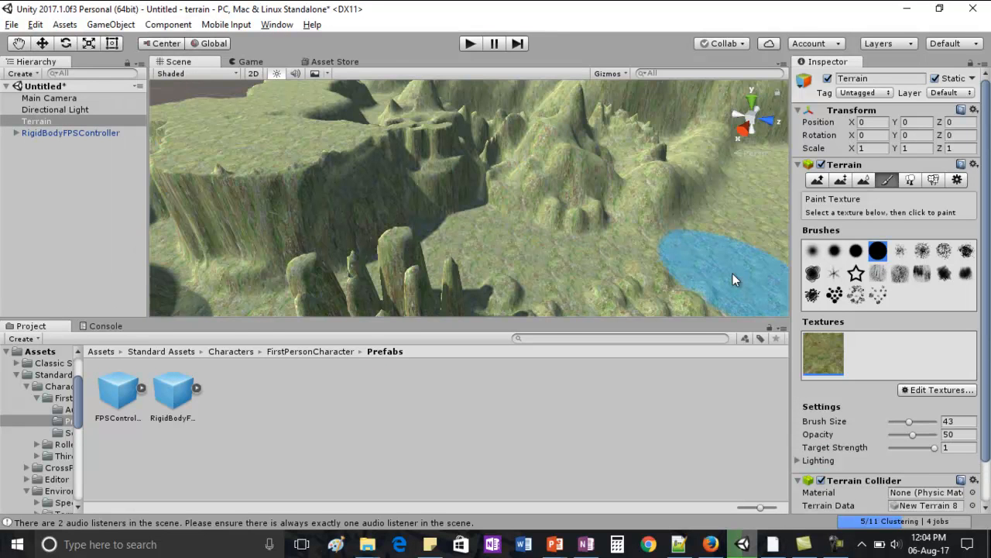
Dismiss the texture editing options and play-test the textured terrain from the first-person viewpoint
left_click(923, 389)
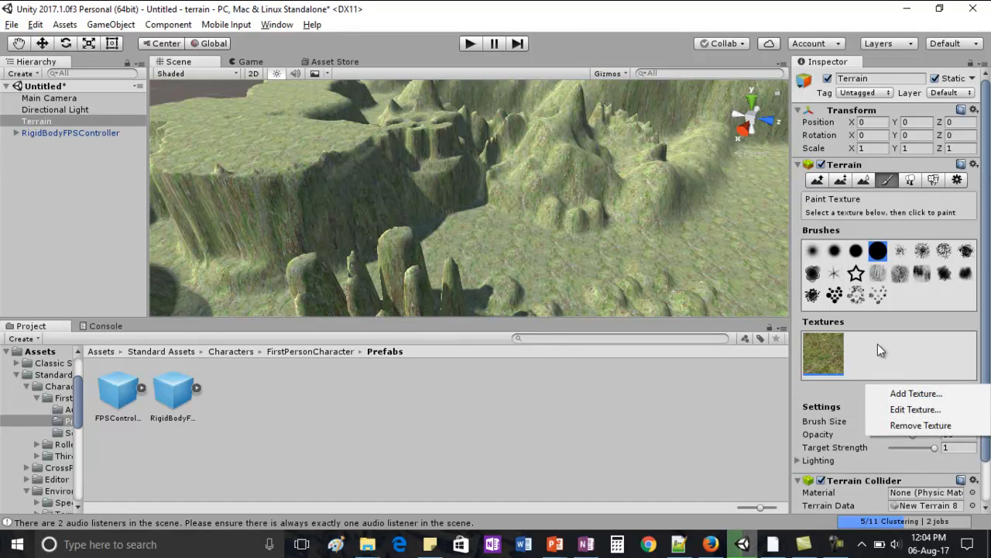
left_click(473, 43)
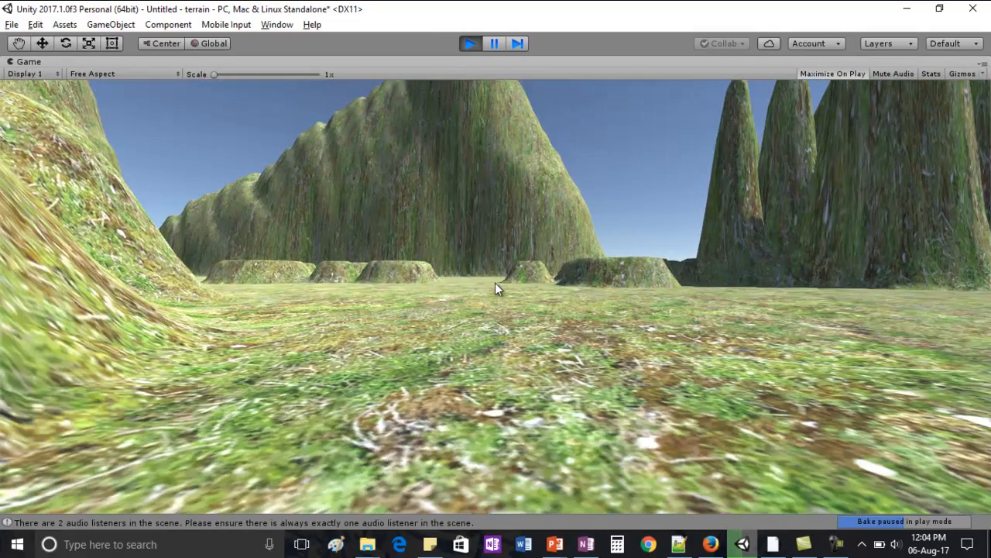
Walk forward across the textured terrain and look up at the mountains in play mode, then run and stop one more play-test
key("w")
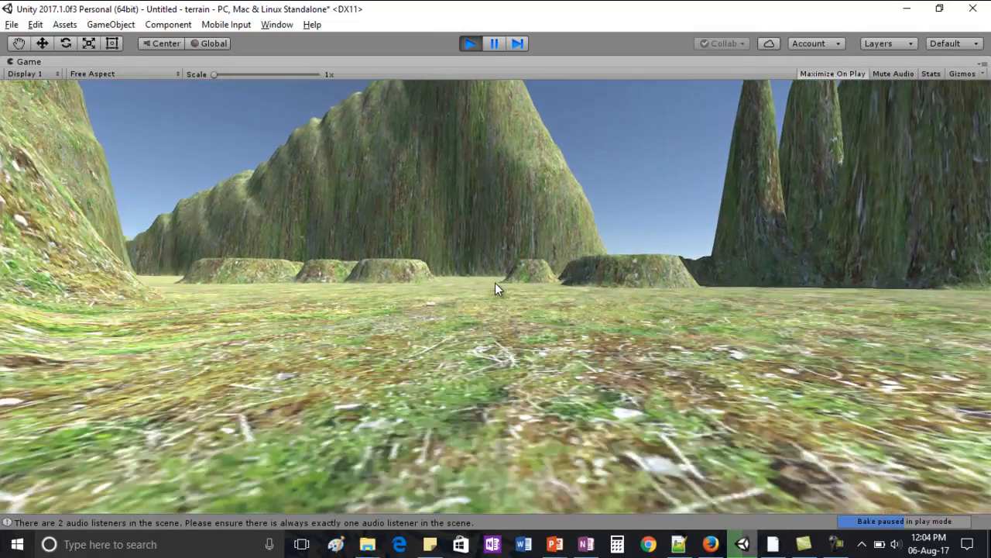
key("w")
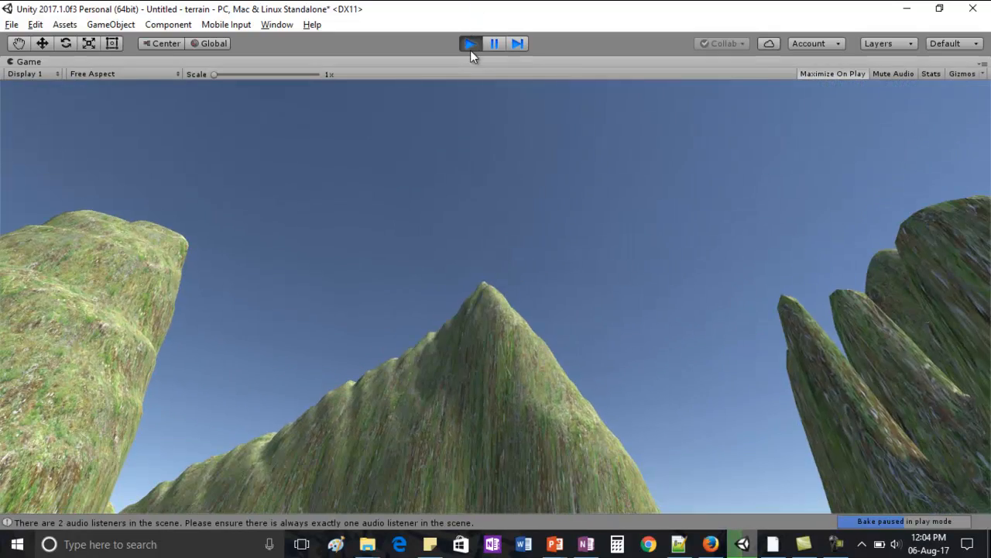
left_click(471, 45)
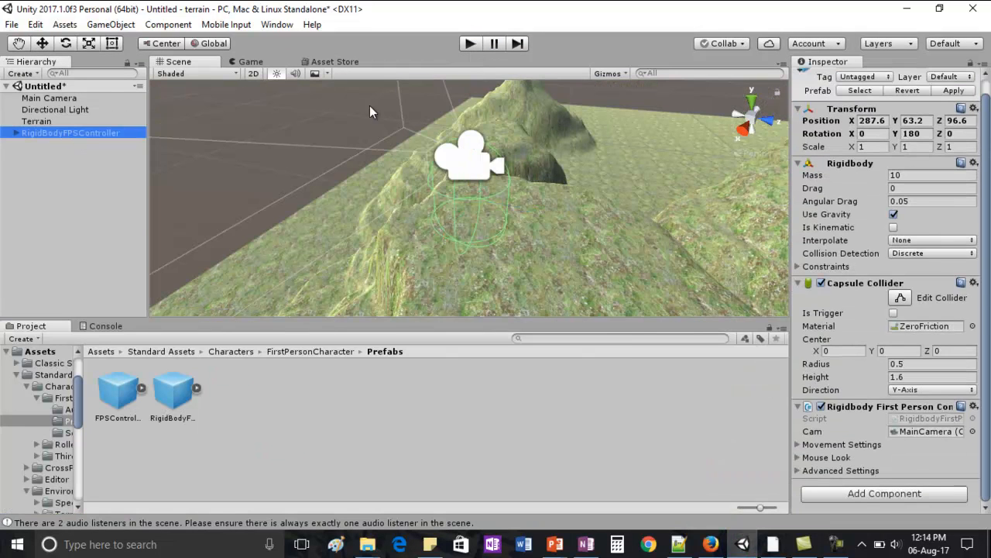
left_click(469, 44)
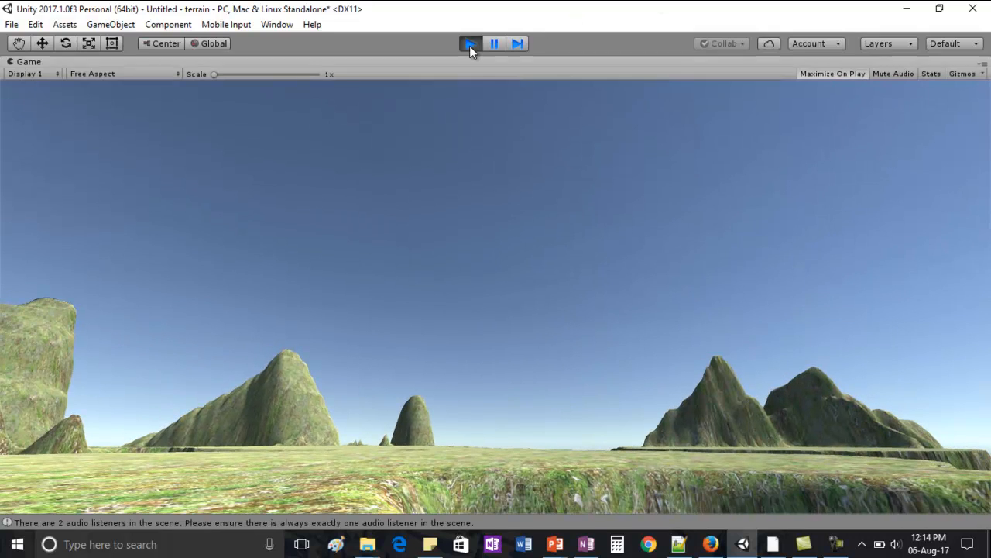
left_click(469, 44)
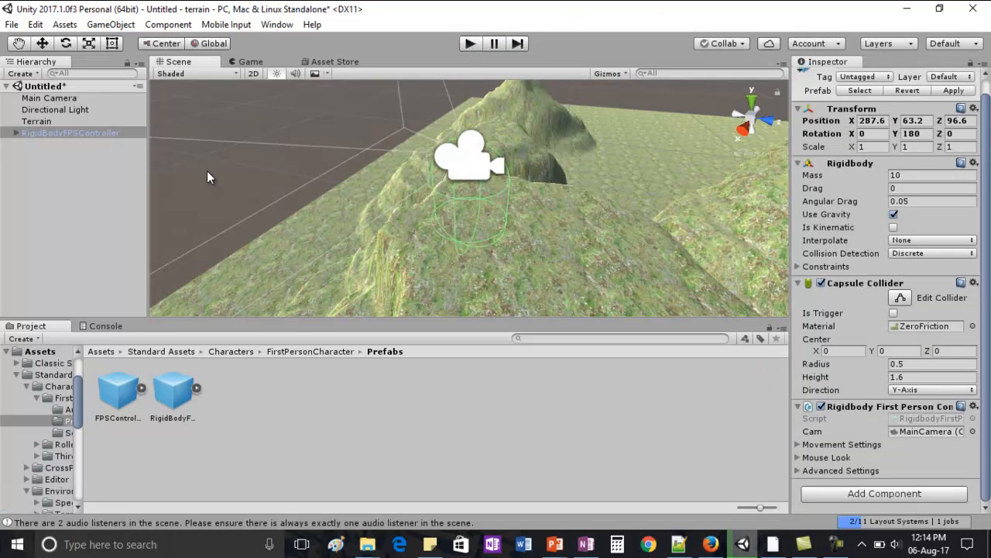
Replace the terrain's Forest Floor texture with Grass (Muddy) and play-test the new ground from the first-person viewpoint
double_click(42, 121)
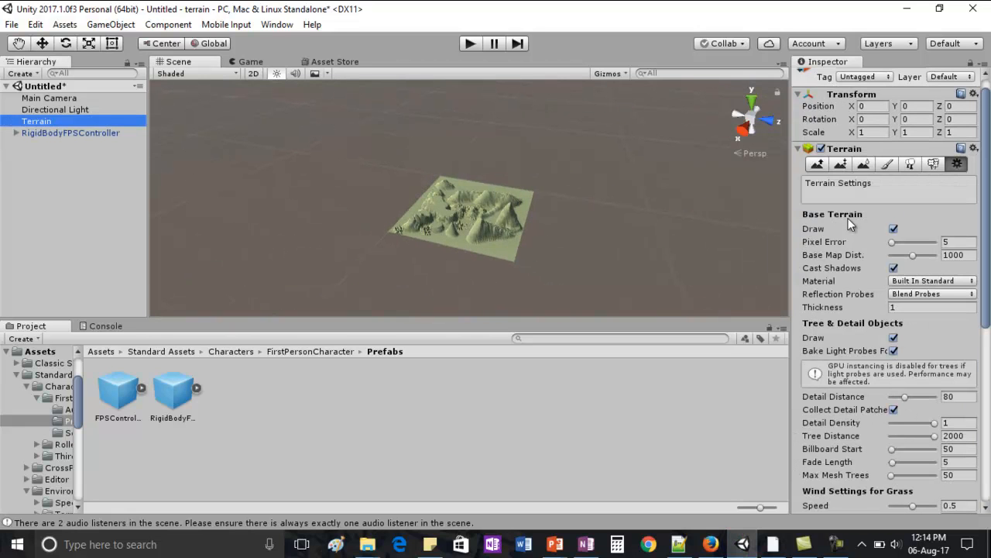
left_click(884, 167)
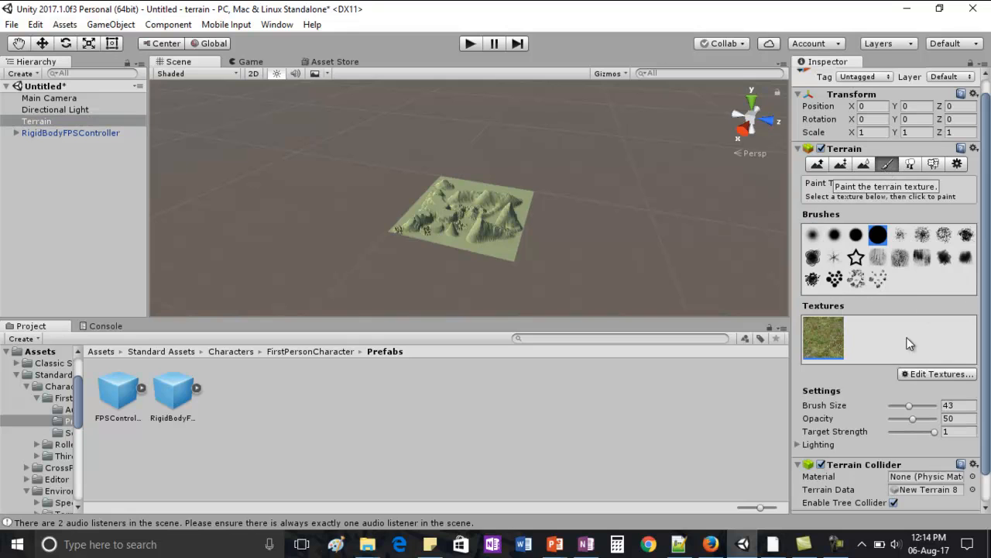
left_click(927, 371)
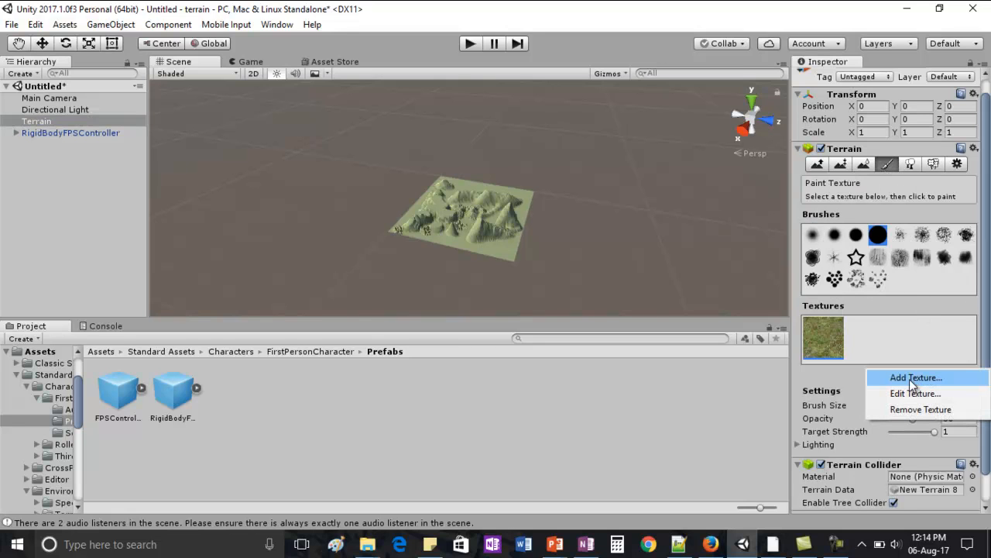
left_click(911, 394)
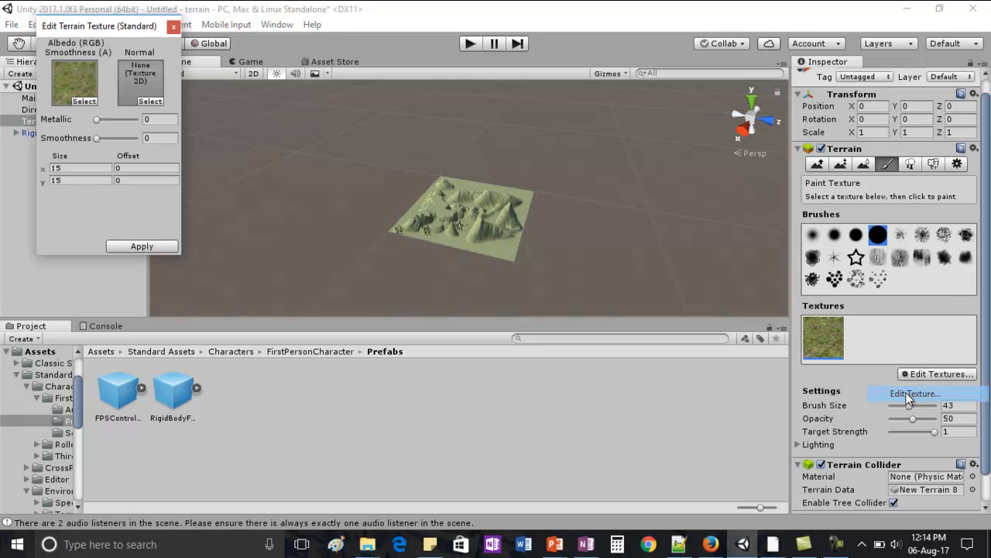
left_click(84, 100)
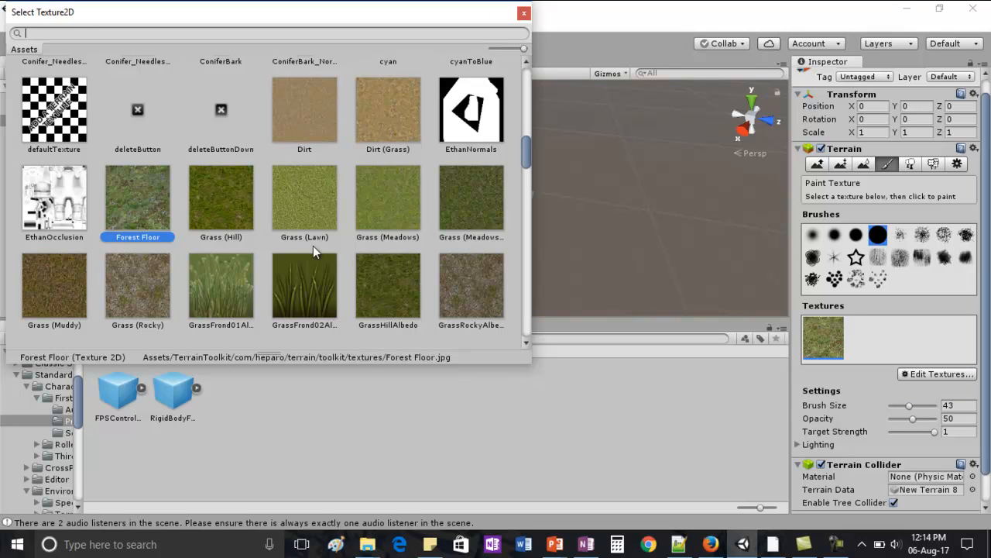
double_click(54, 280)
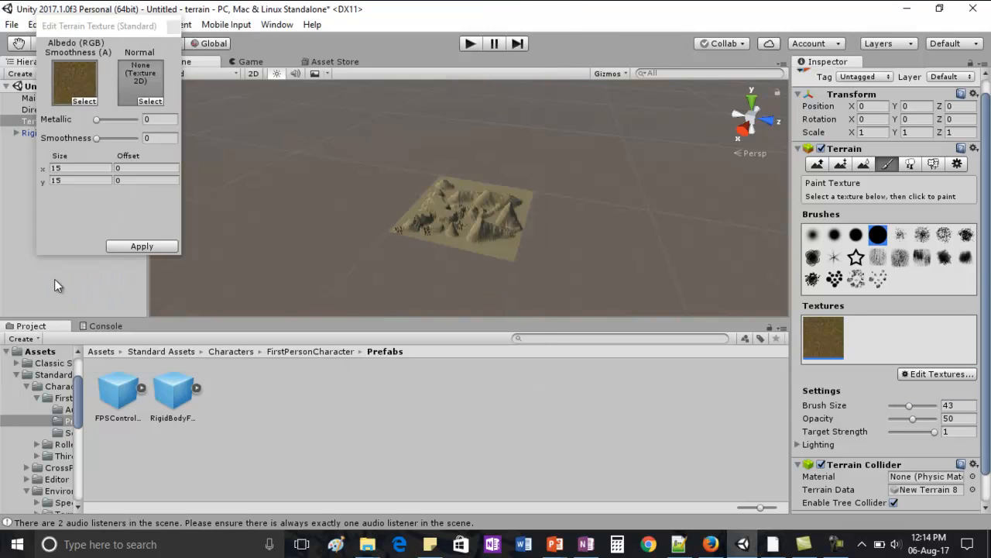
left_click(130, 246)
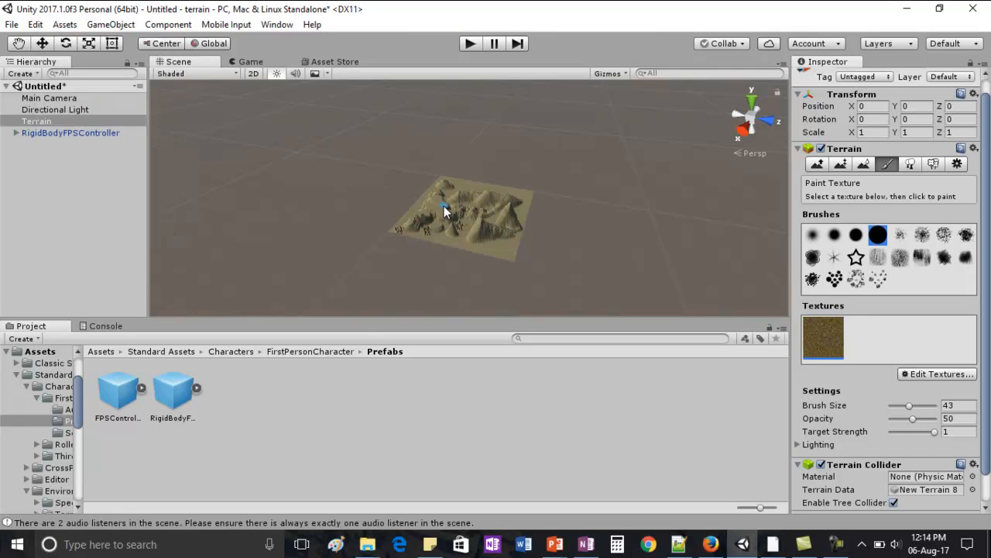
left_click(469, 43)
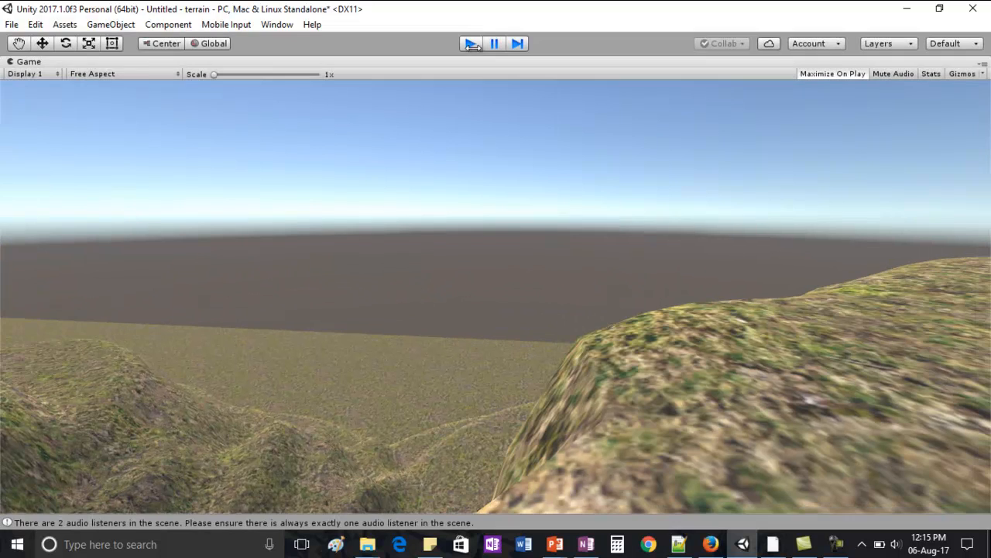
left_click(470, 43)
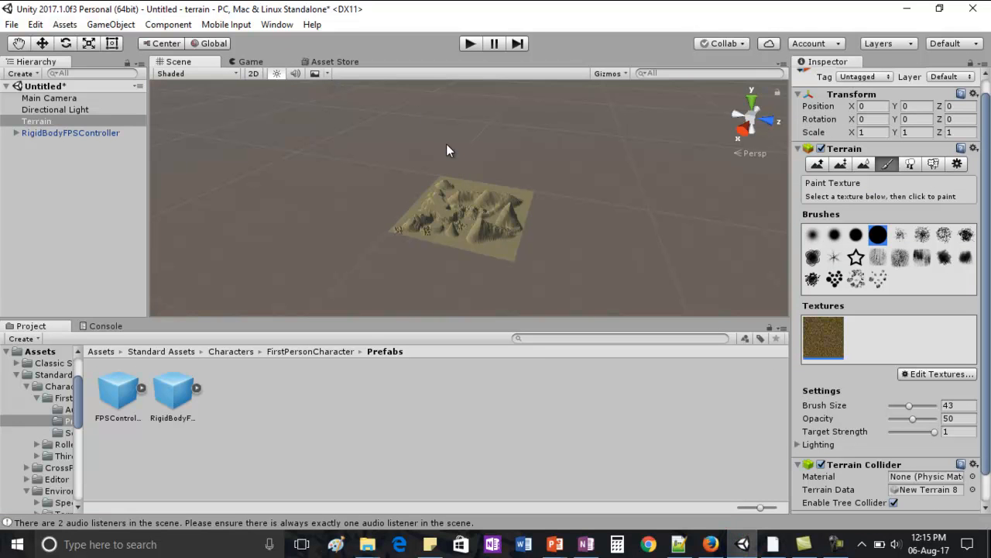
Add the Broadleaf_Desktop prefab as a tree type for placing trees on the terrain
left_click(908, 165)
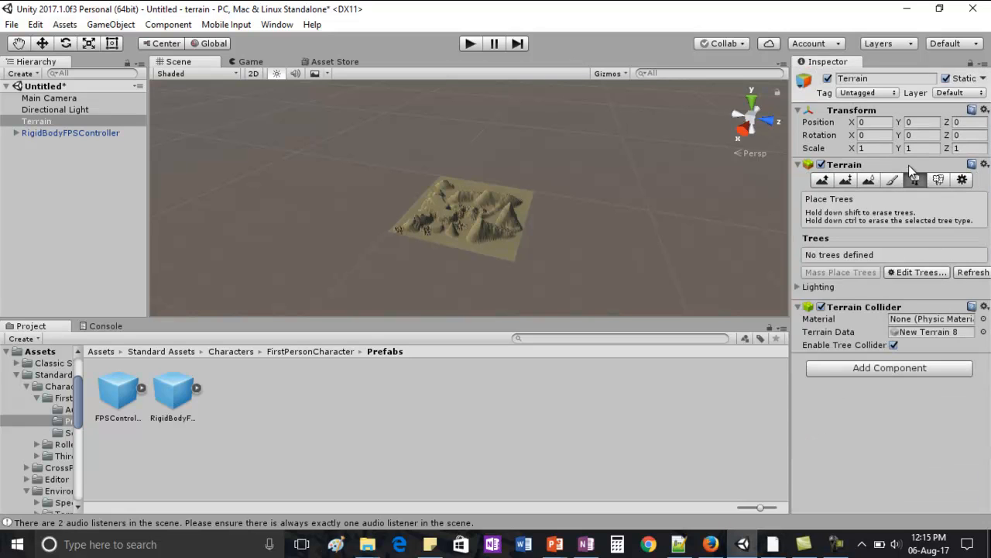
left_click(925, 273)
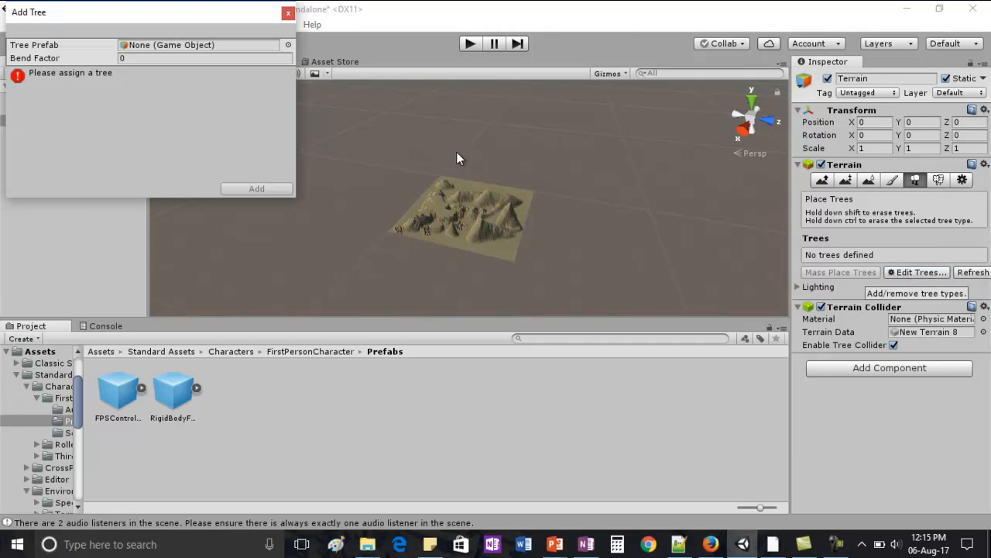
left_click(286, 44)
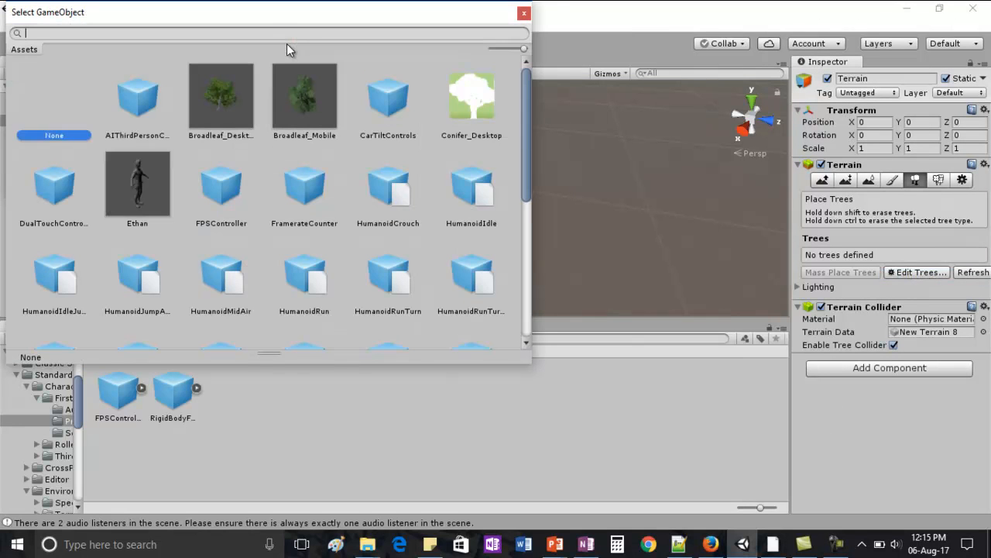
double_click(236, 104)
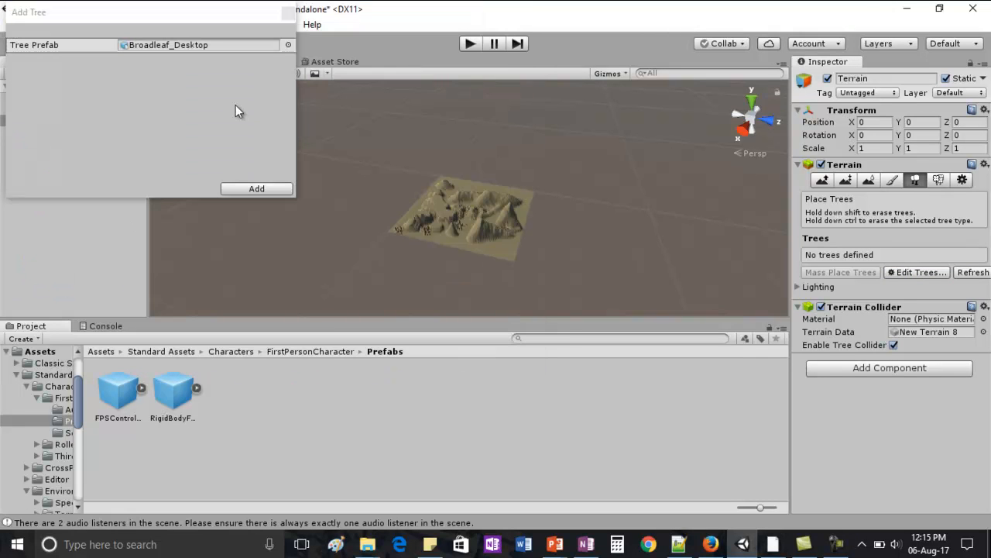
left_click(257, 188)
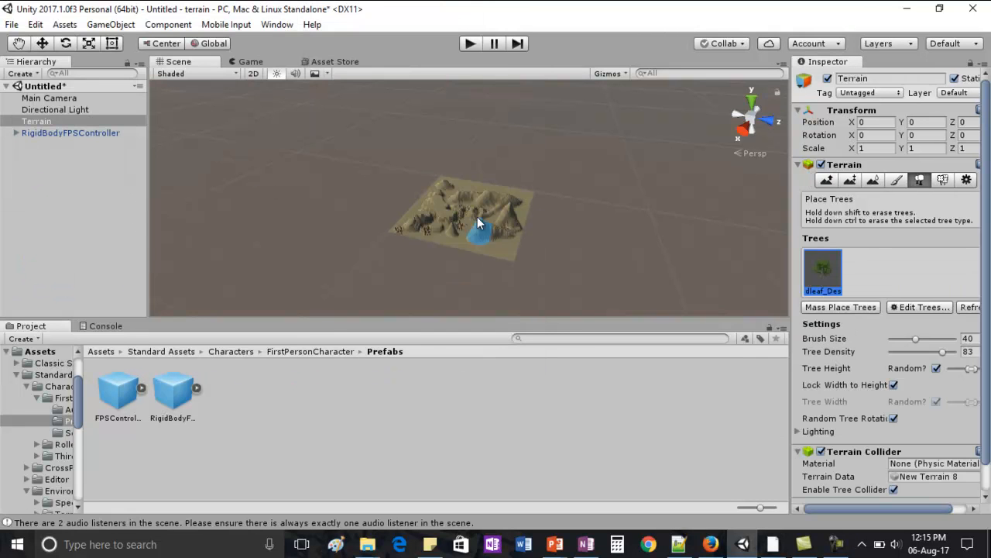
Place a broadleaf tree on the hilltop beside the first-person controller using a brush size of 11
left_click(40, 123)
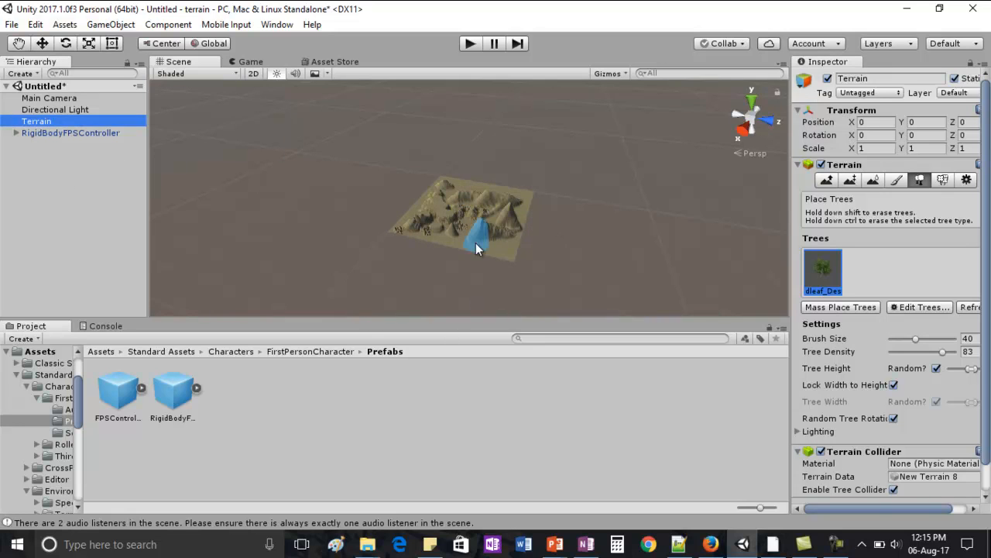
scroll(447, 251, "up", 10)
scroll(428, 251, "up", 2)
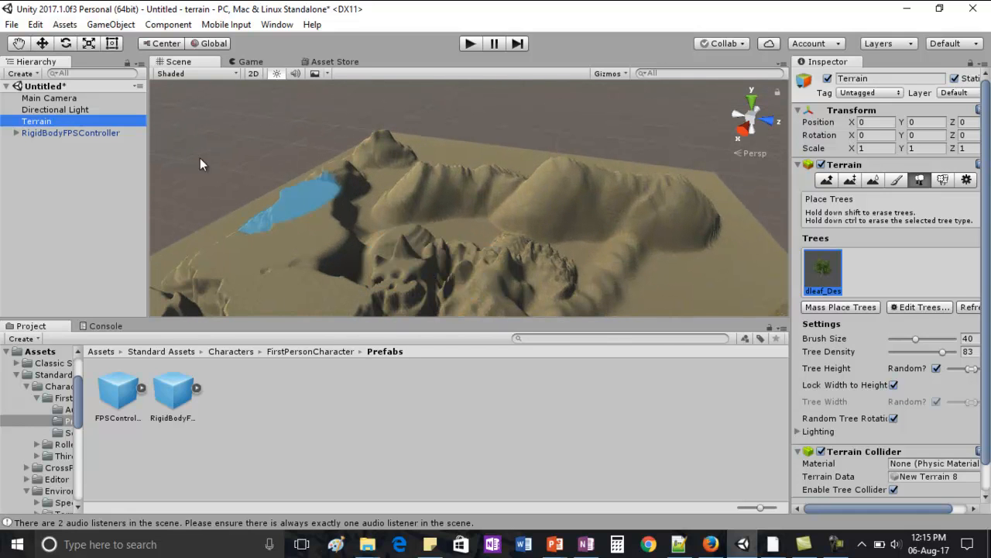
double_click(58, 130)
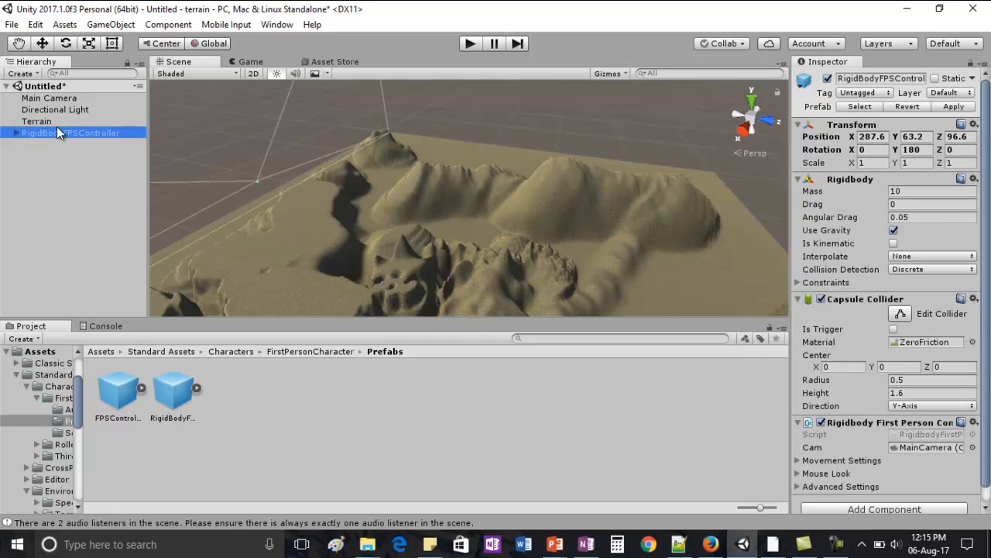
scroll(542, 238, "down", 8)
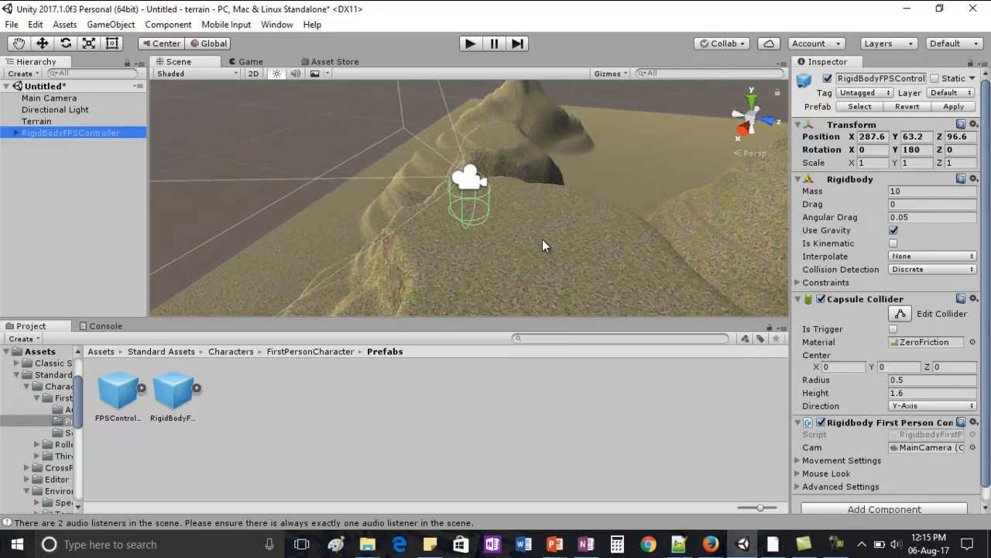
scroll(542, 239, "down", 4)
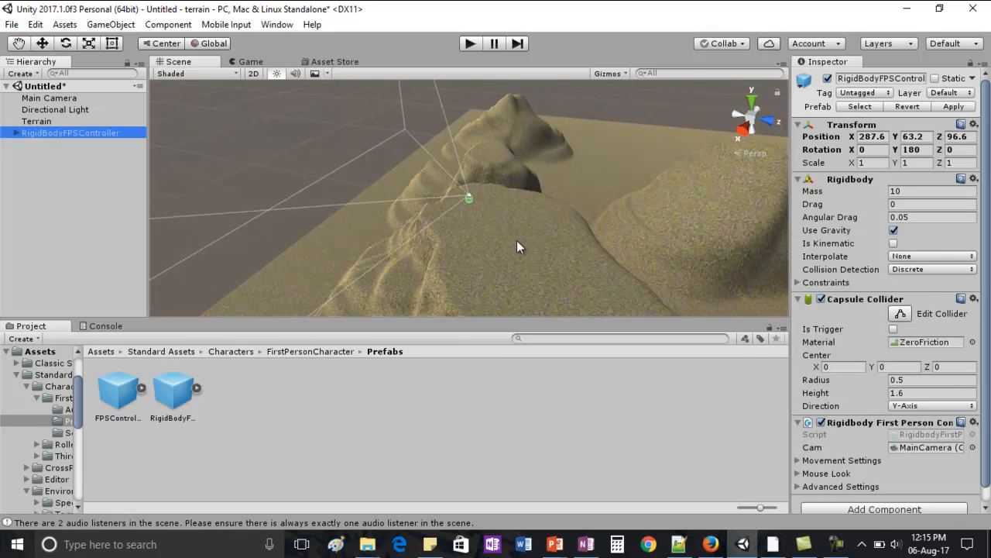
left_click(40, 122)
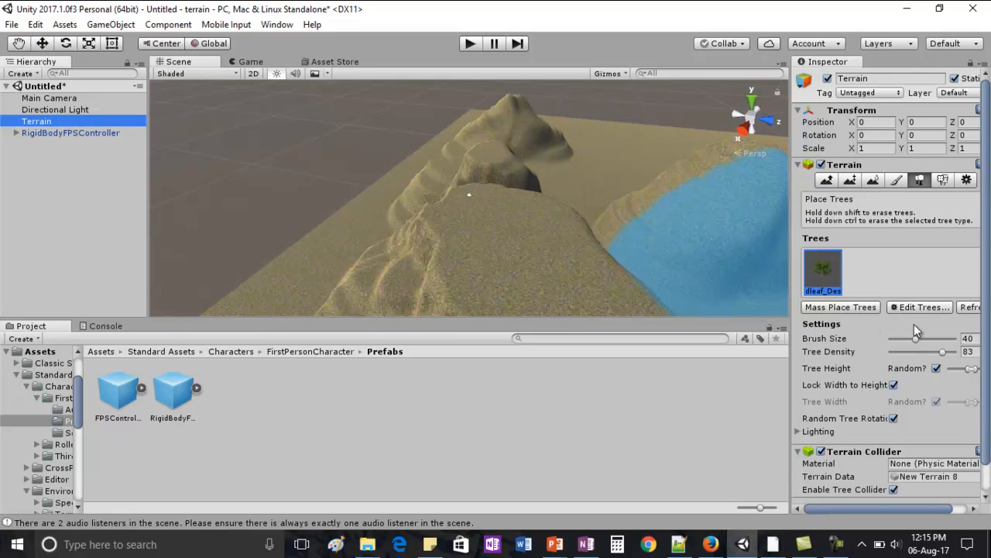
left_click(897, 335)
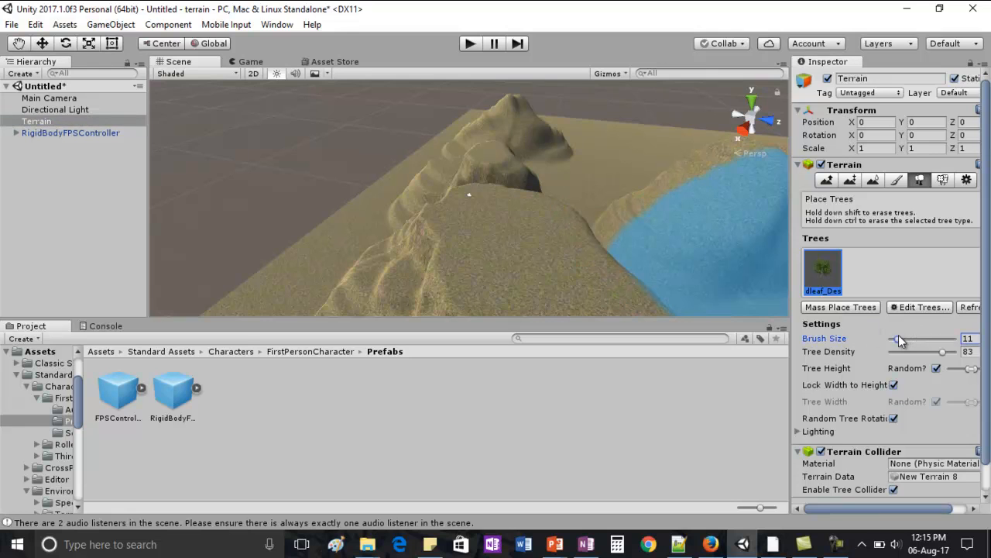
left_click(497, 225)
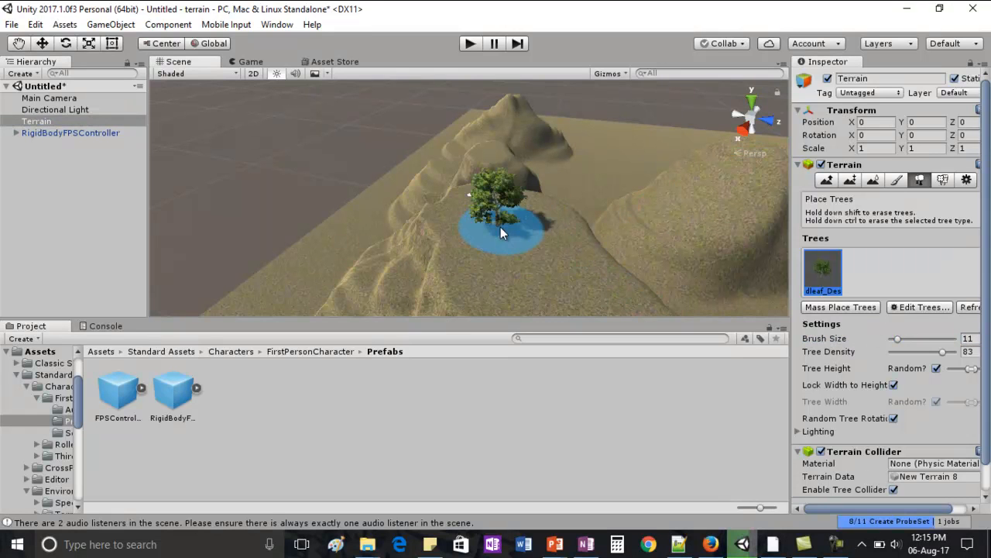
Try painting broadleaf trees over the hilltop with a brush size of 69, and undo that placement
left_click(935, 338)
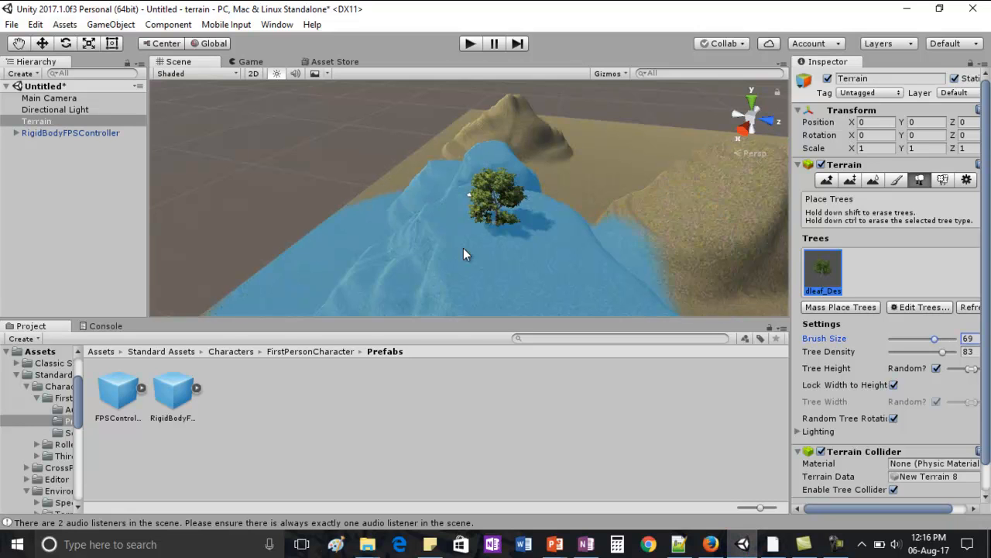
left_click(533, 258)
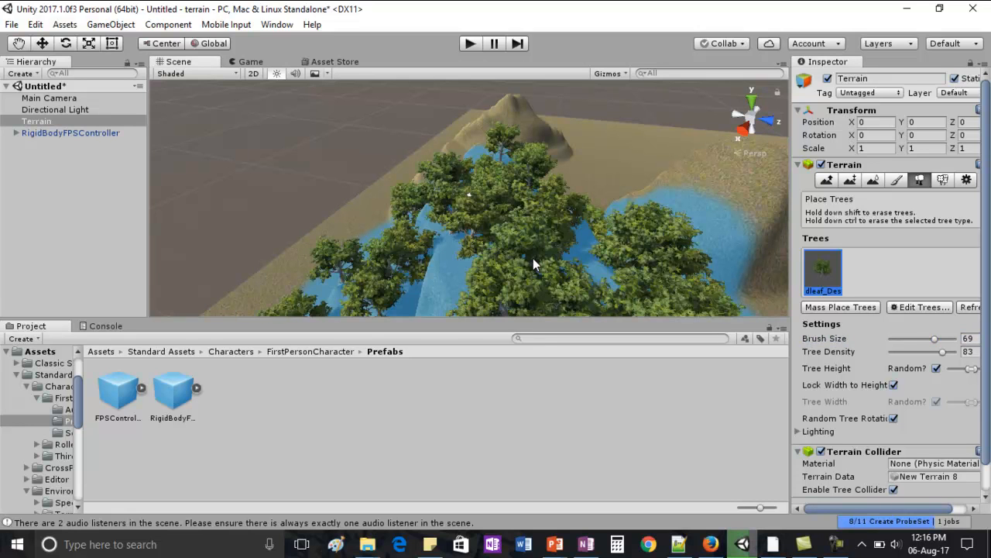
key("ctrl+z")
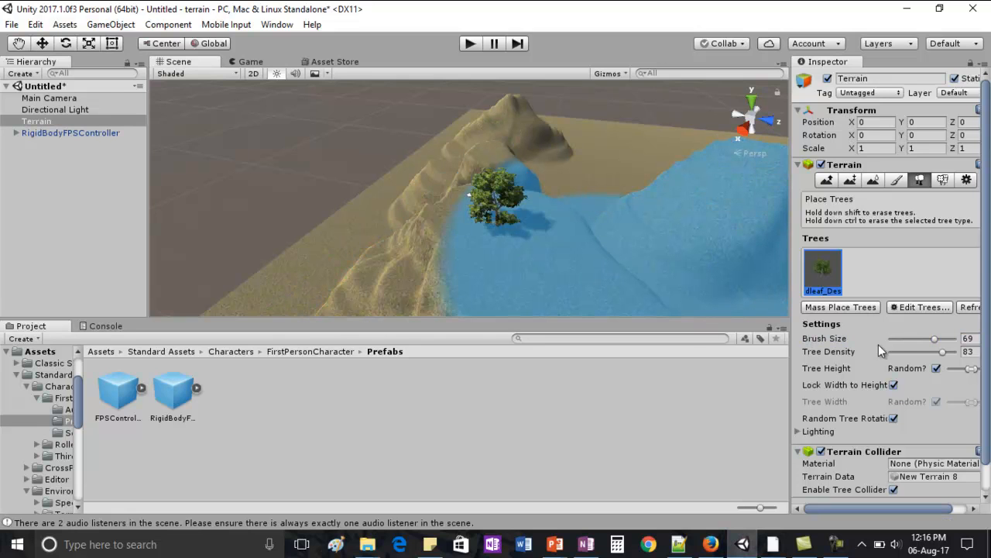
Paint groups of broadleaf trees on the hilltop and along the terrain's outer edge with a brush size of 21
left_click(905, 338)
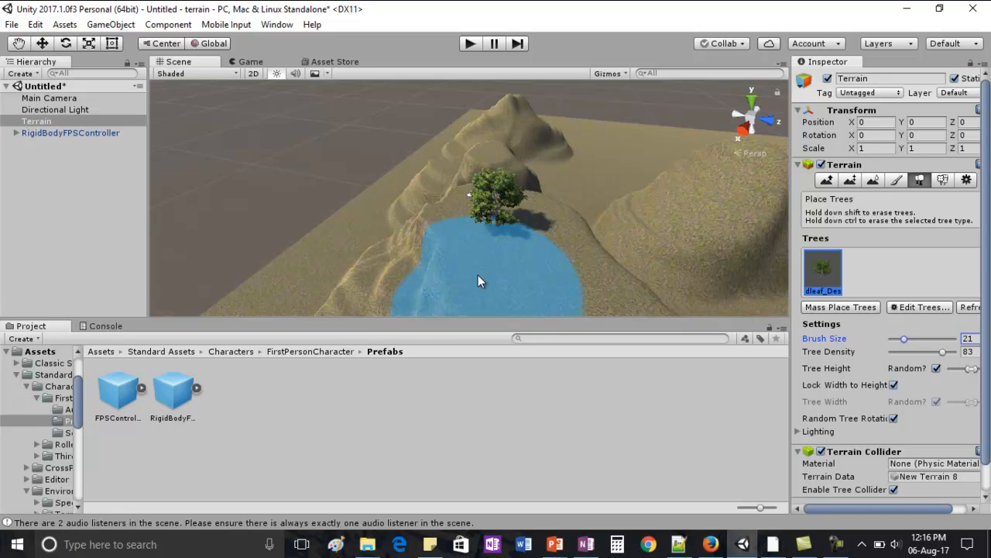
left_click(479, 274)
mouse_move(581, 266)
left_mouse_down()
mouse_move(604, 258)
mouse_move(608, 196)
left_mouse_up()
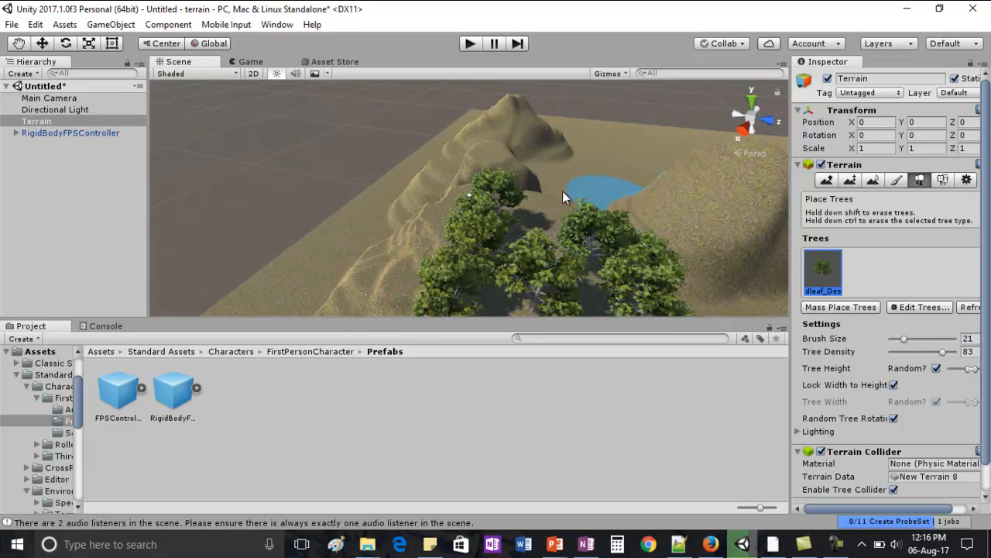
left_click_drag(326, 283, 355, 244)
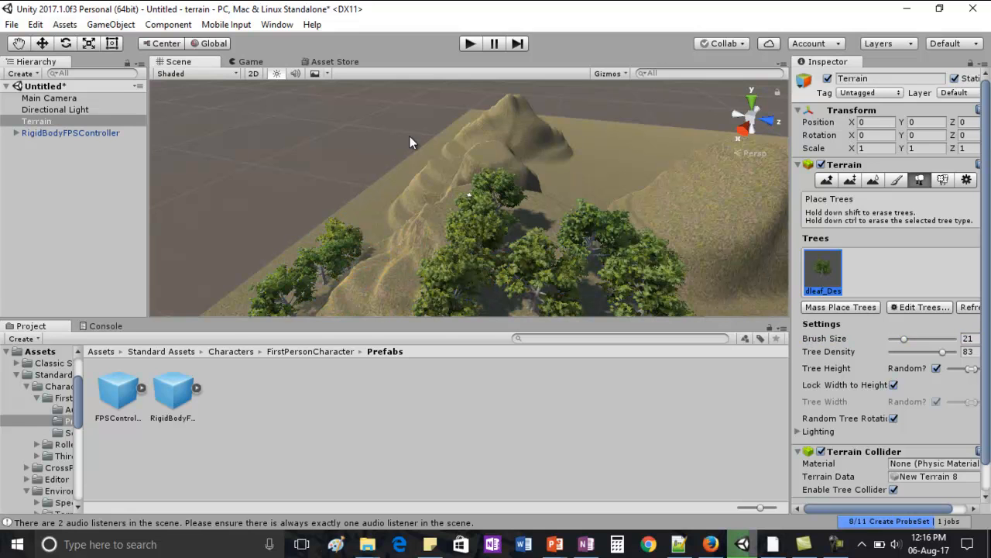
Play-test the scene by walking the first-person controller up to the broadleaf trees, and end the test
left_click(469, 44)
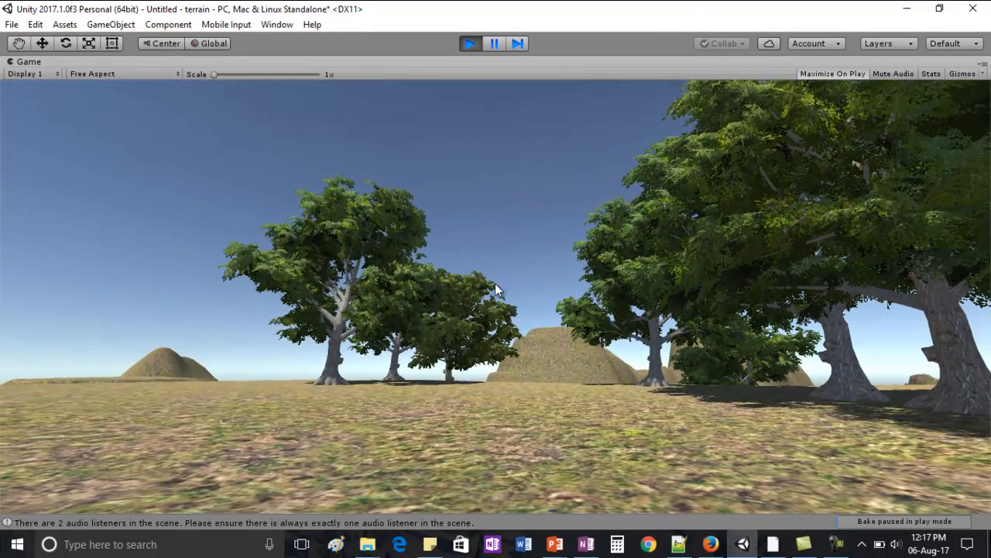
key("w")
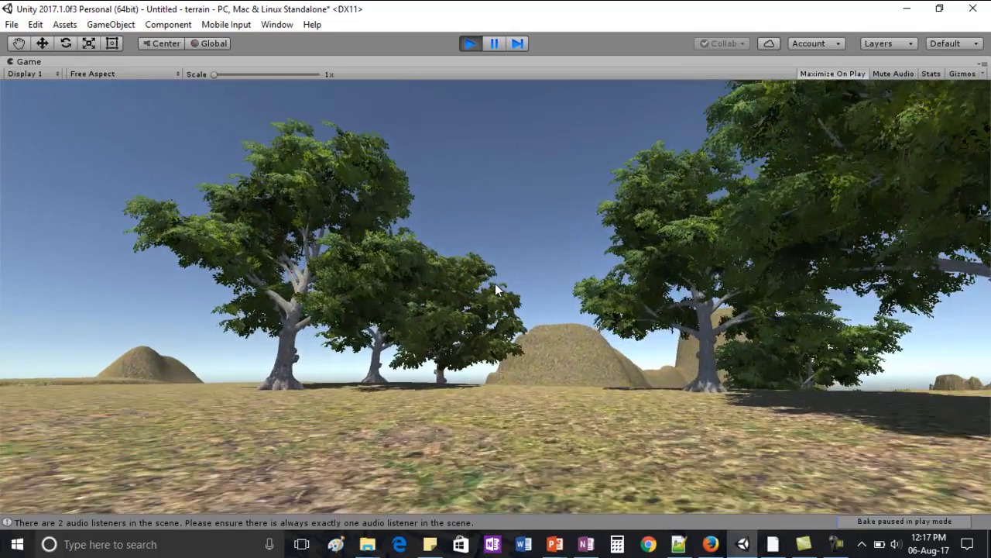
key("w")
key("a")
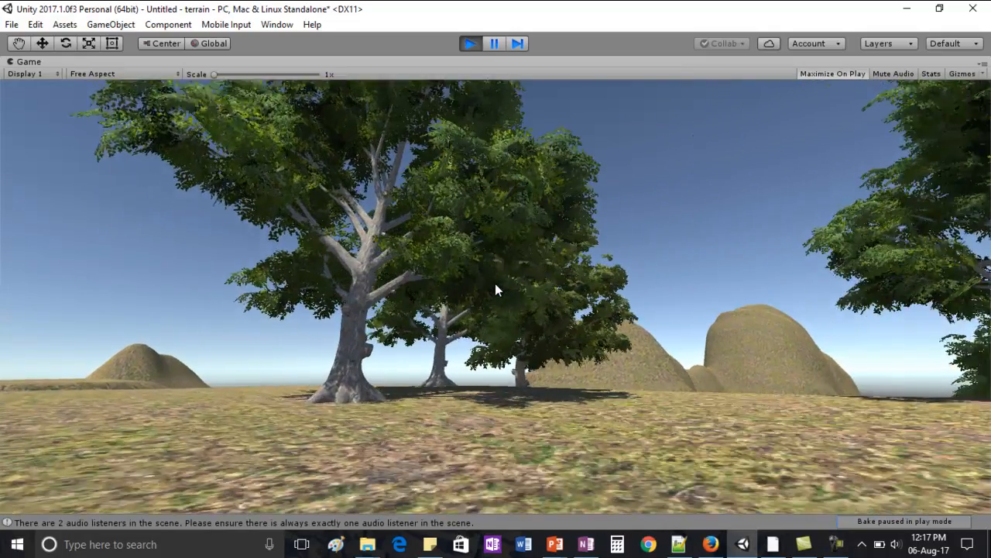
key("w")
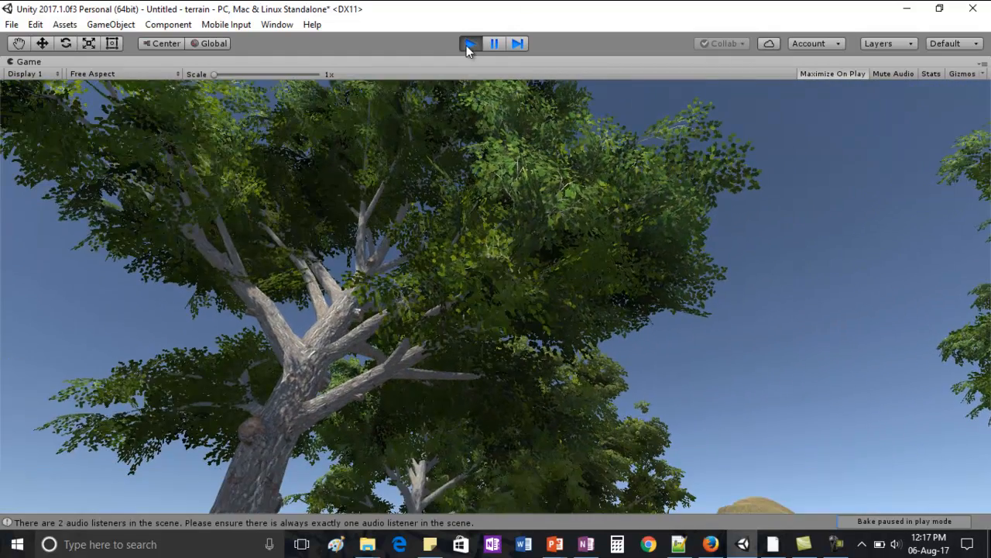
left_click(469, 43)
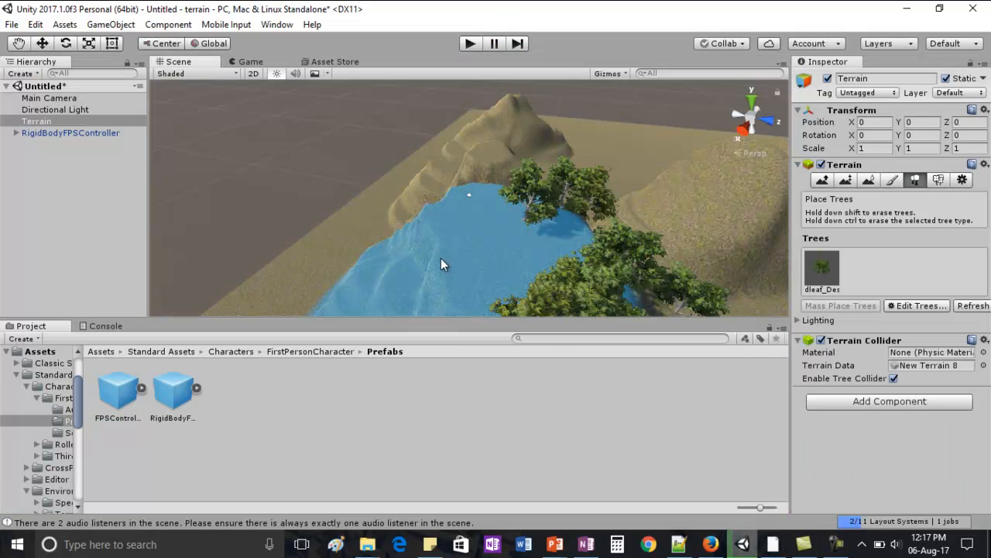
Add the Broadleaf_Mobile prefab as a tree type and paint its trees on the hilltop with a brush size of 16
left_click(934, 304)
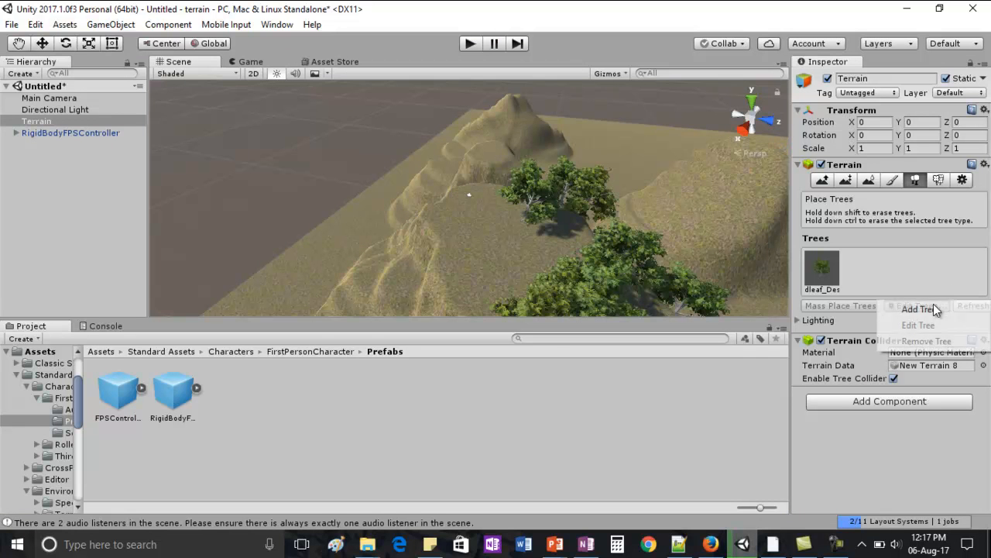
left_click(920, 310)
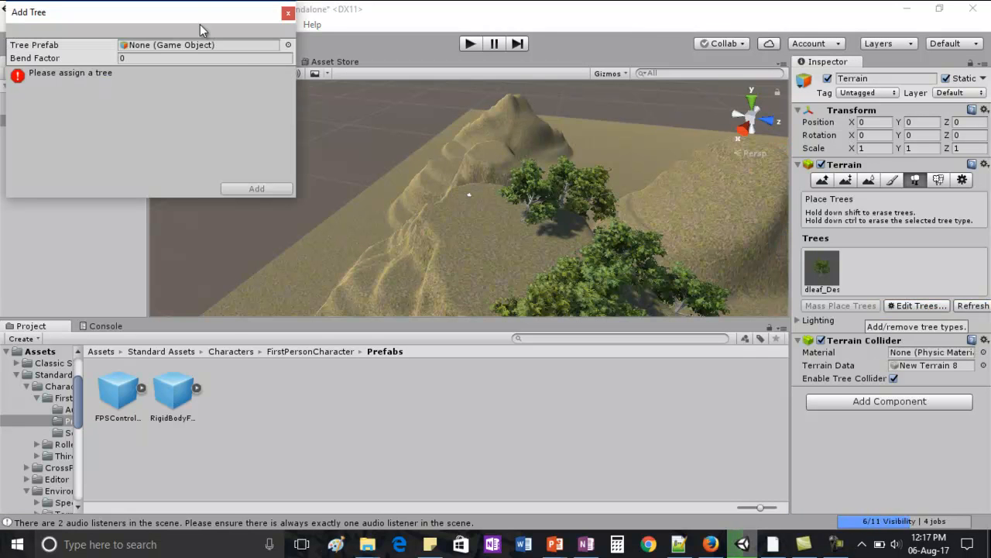
left_click(119, 59)
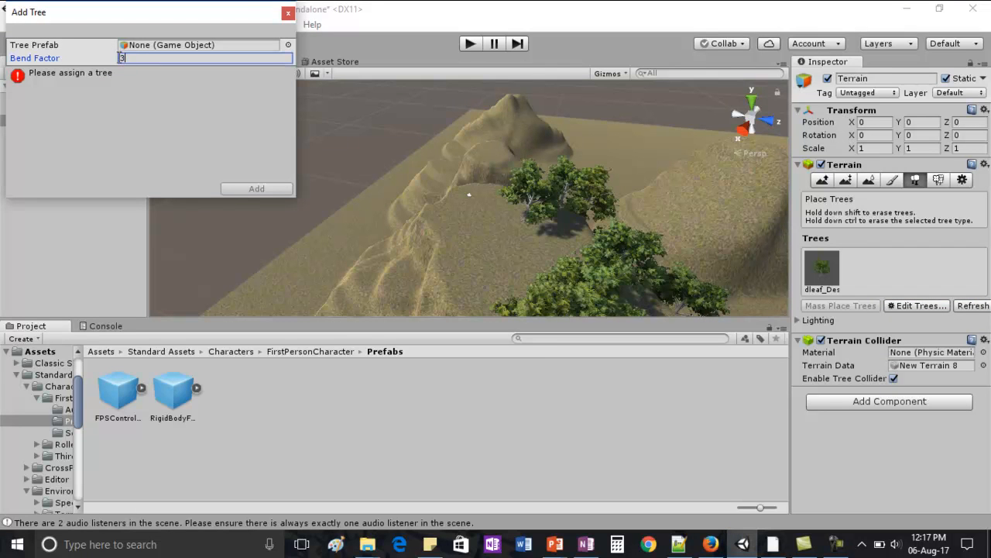
left_click(288, 44)
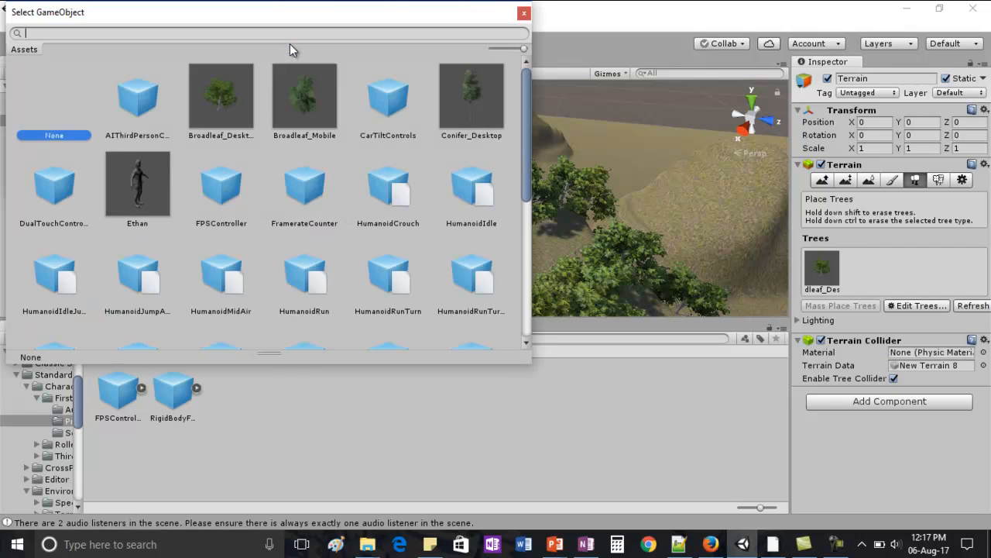
left_click(318, 107)
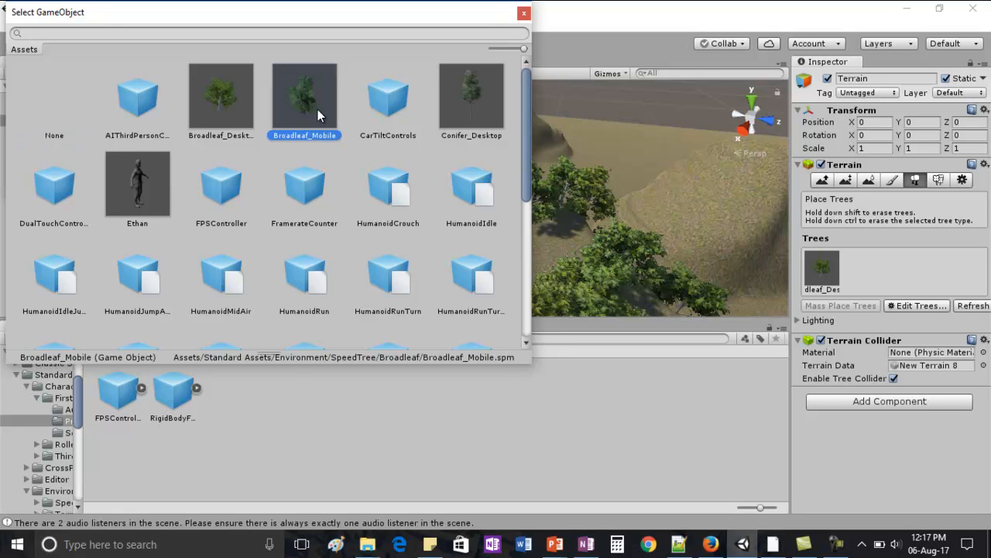
double_click(317, 109)
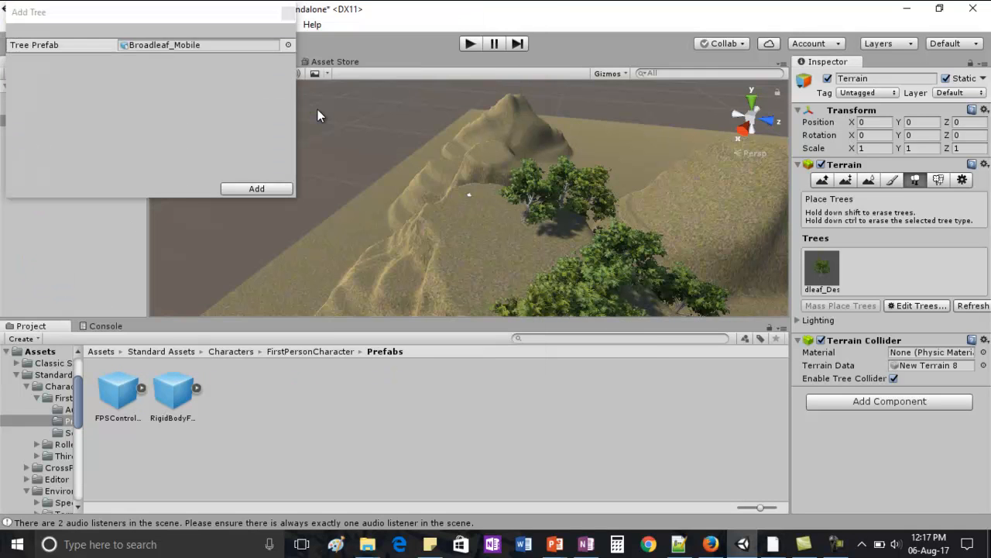
left_click(261, 189)
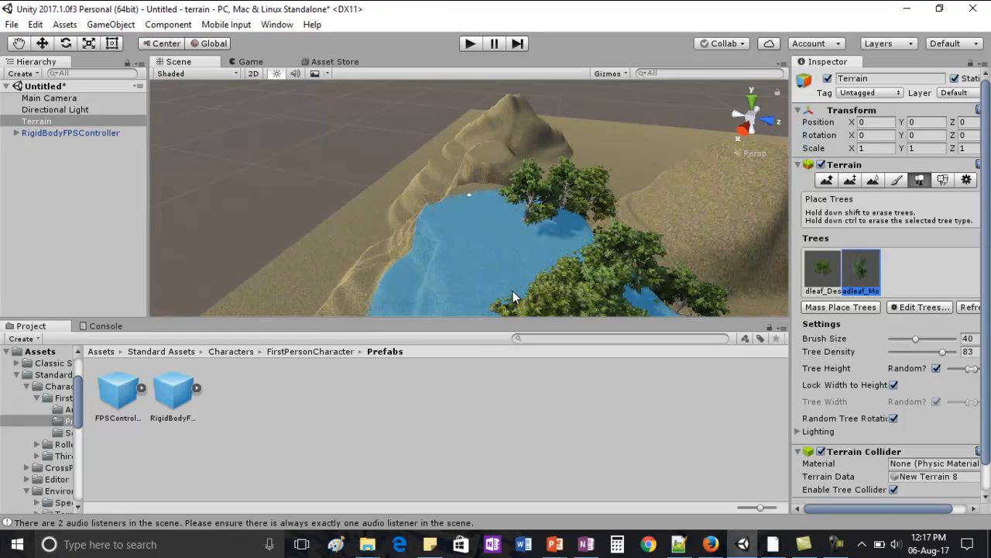
left_click(902, 340)
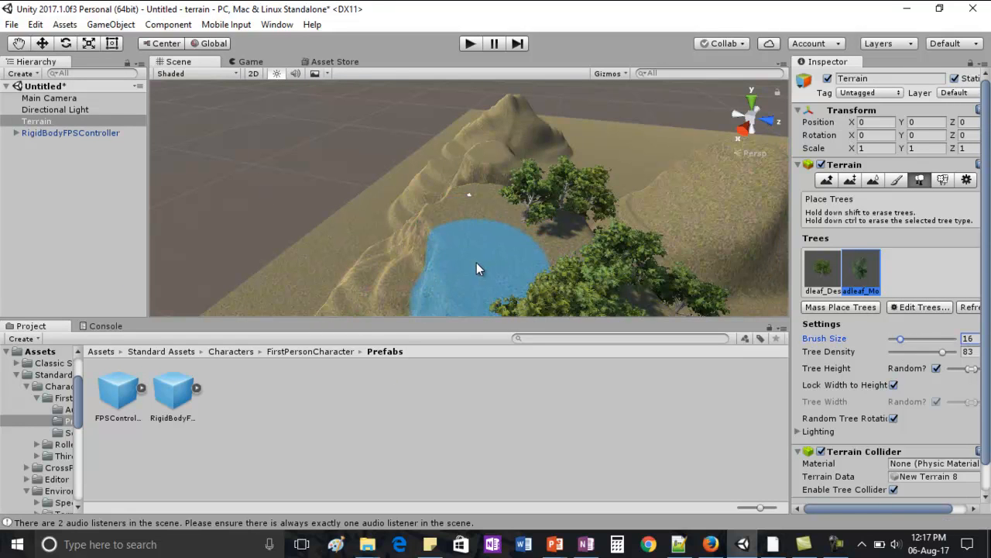
left_click(477, 265)
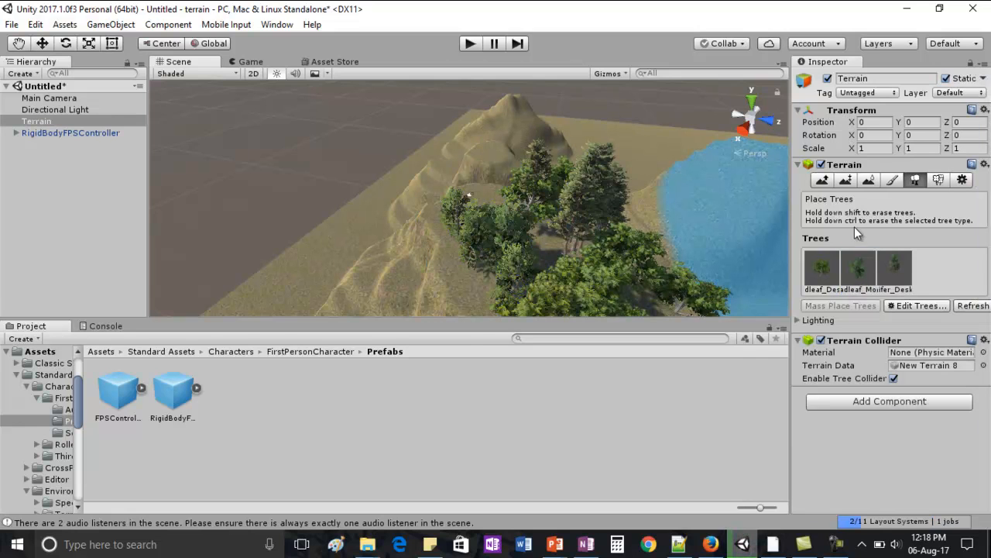
Add Grass (Hill) as a grass detail texture and paint a patch of it on the hilltop with a brush size of 43
left_click(937, 181)
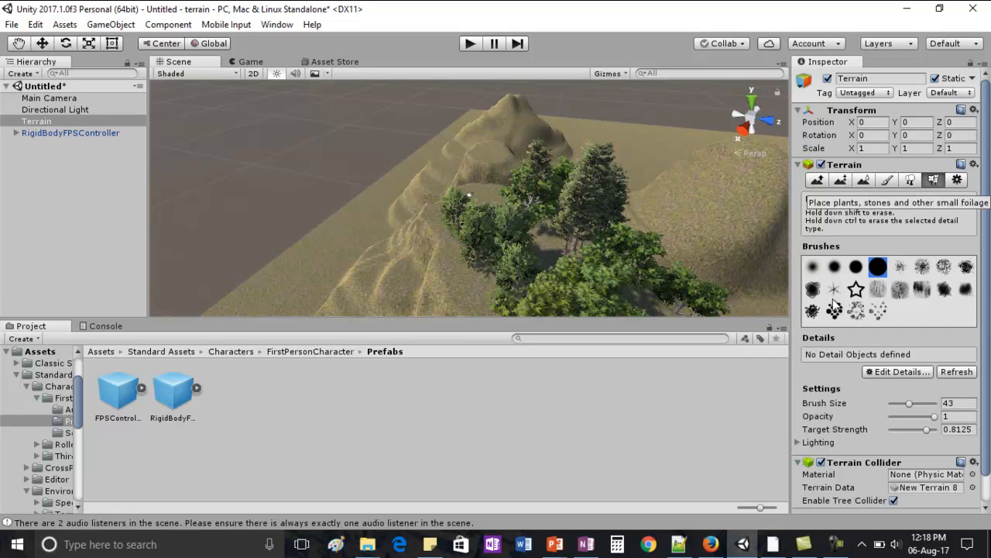
left_click(887, 371)
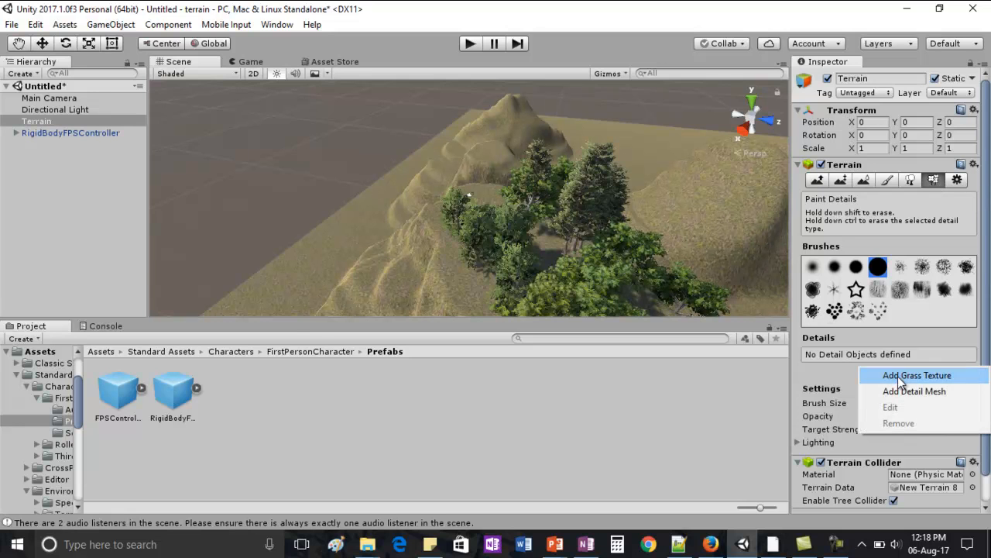
left_click(901, 376)
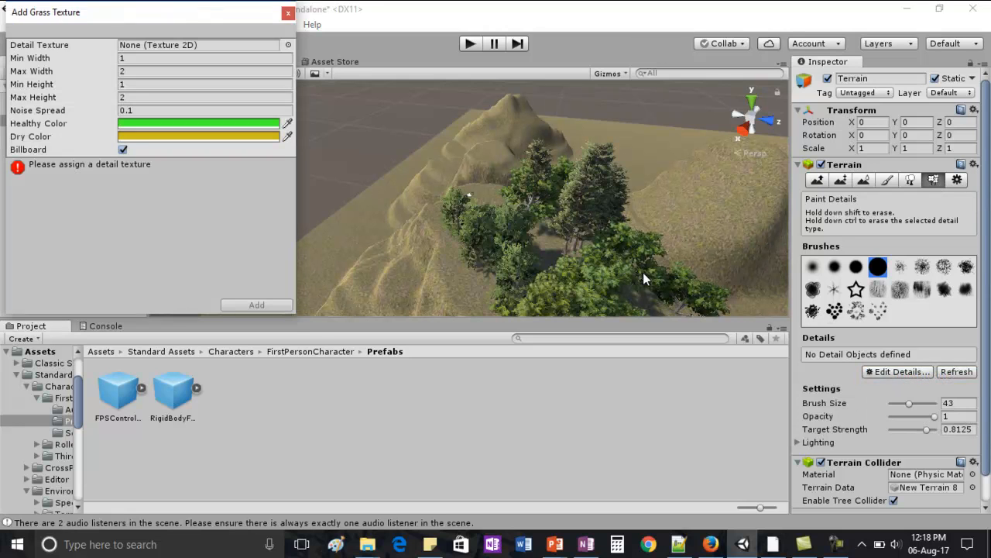
left_click(287, 45)
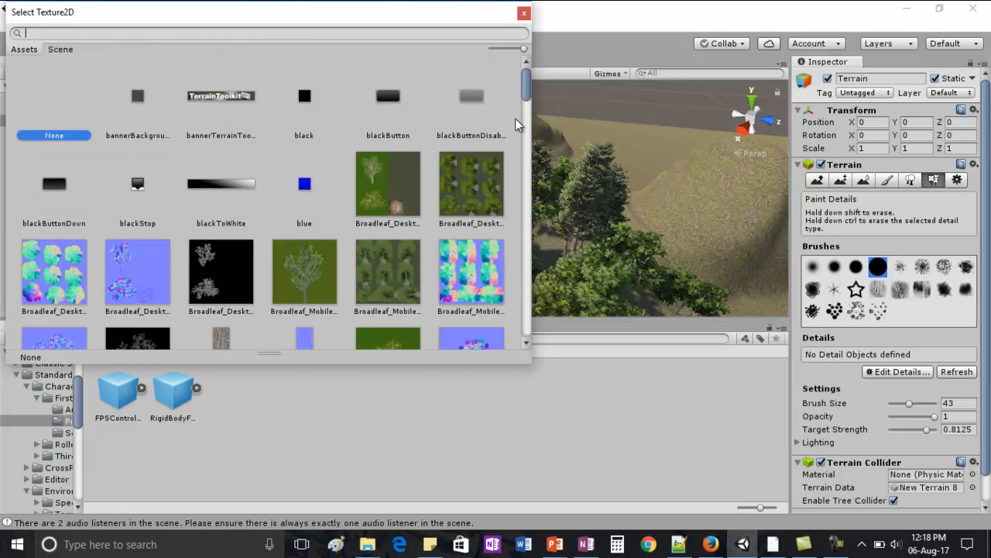
left_click_drag(522, 97, 524, 162)
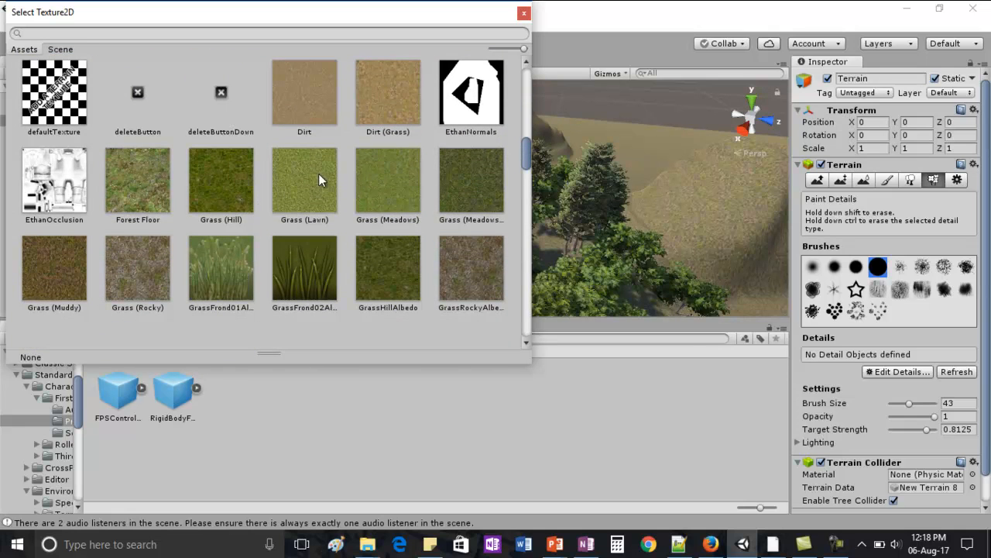
left_click(231, 171)
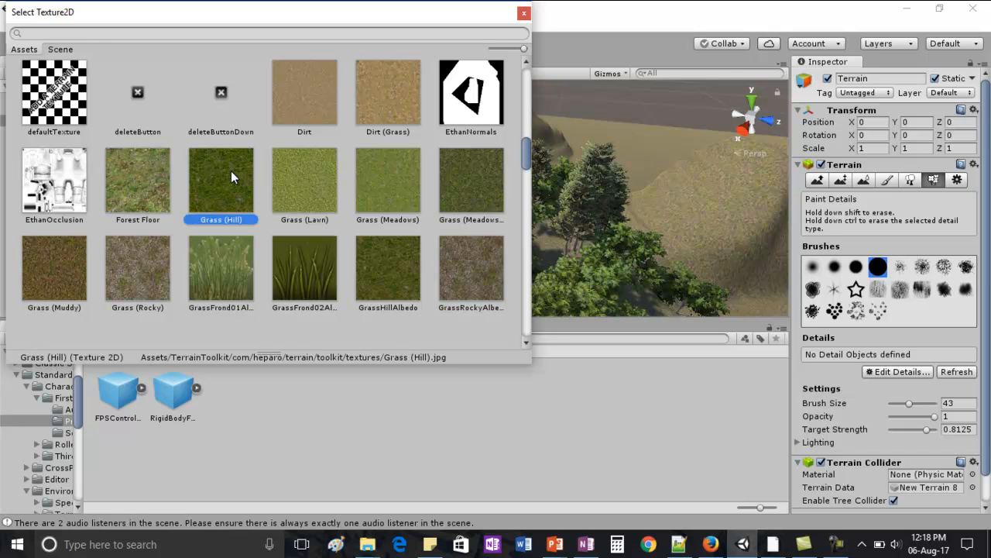
double_click(229, 186)
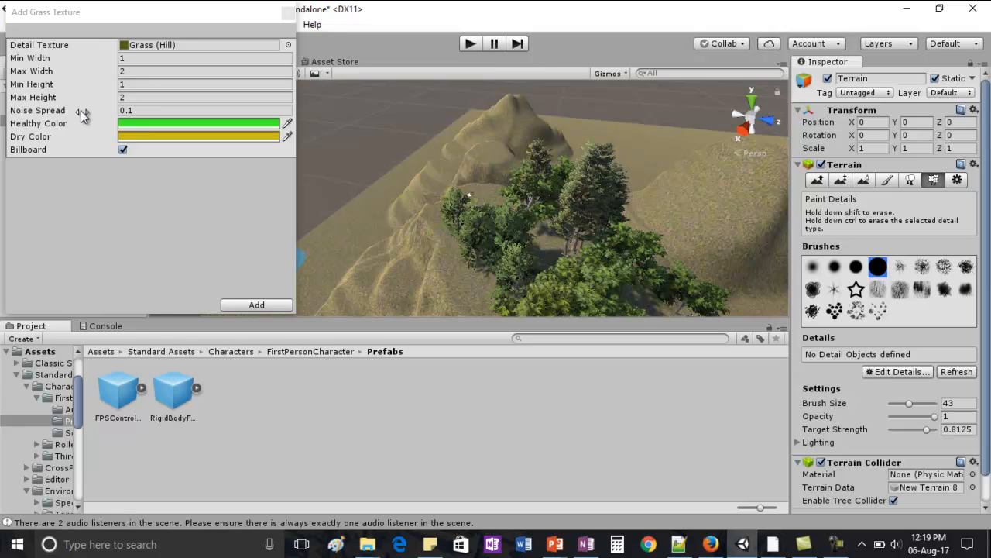
left_click(256, 305)
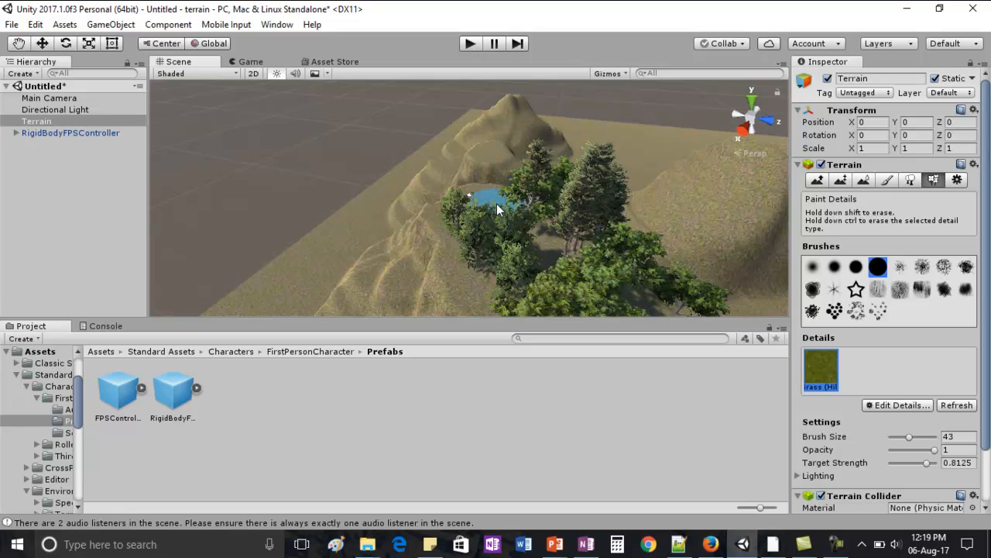
scroll(506, 231, "up", 4)
scroll(506, 225, "up", 5)
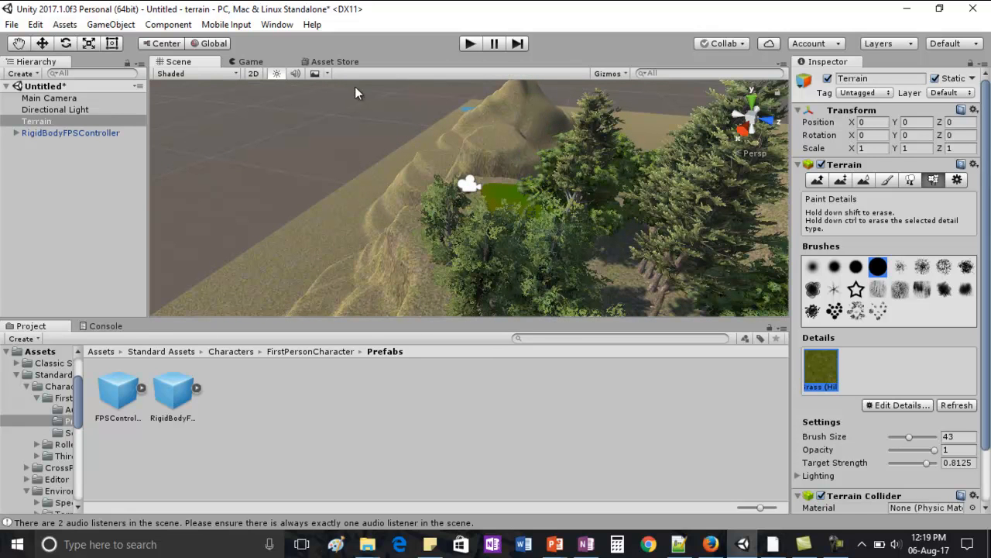
Play-test the scene by walking past the trees and walking and jumping through the grass patch, and end the test
left_click(476, 44)
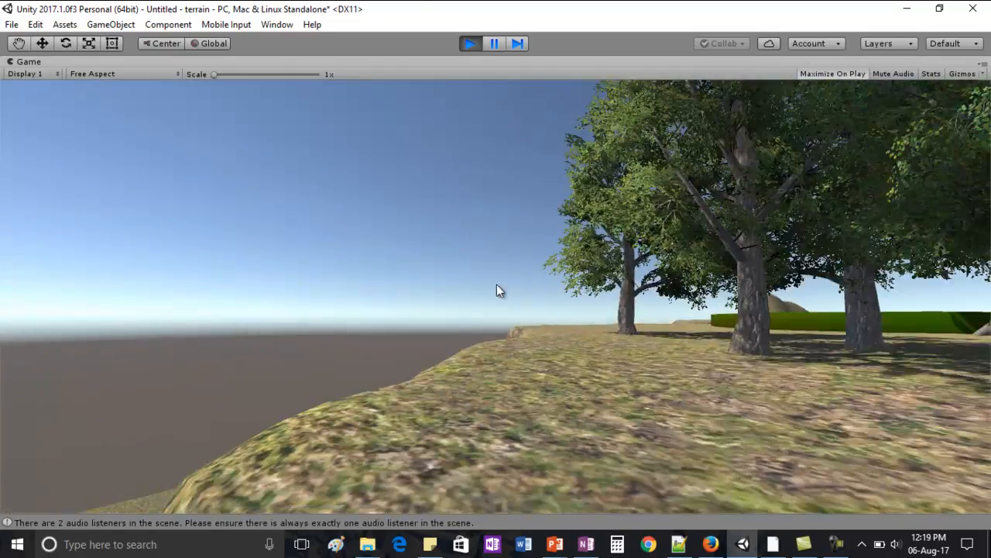
key("w")
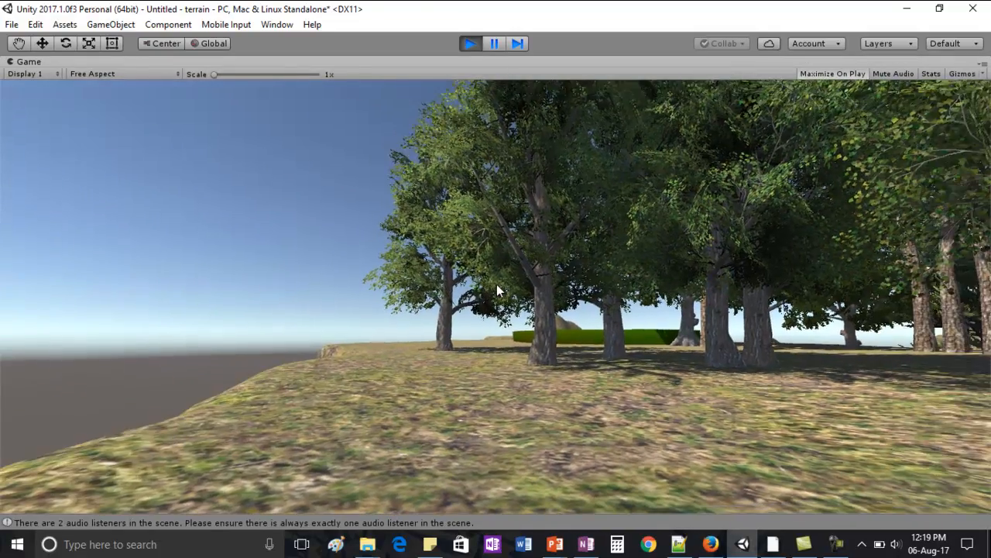
key("w")
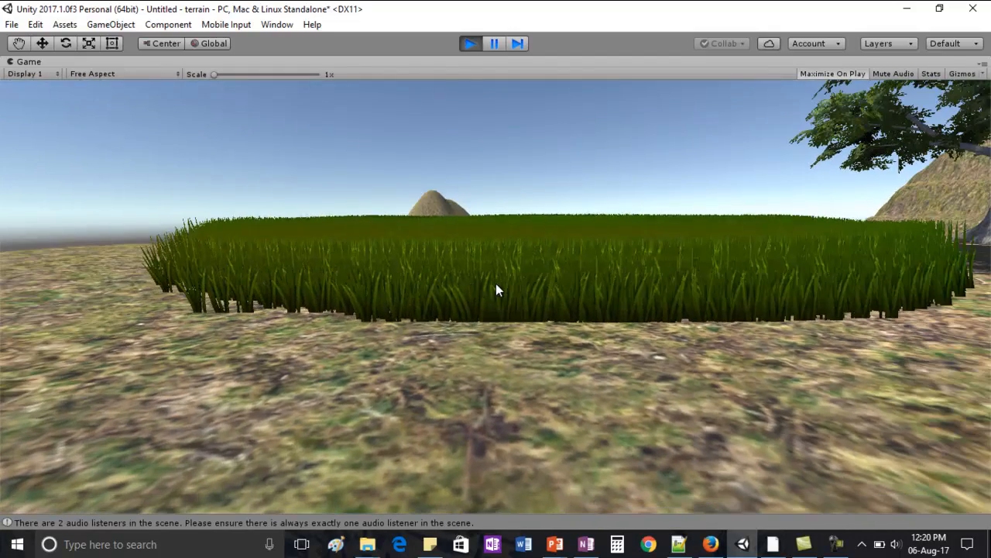
key("w")
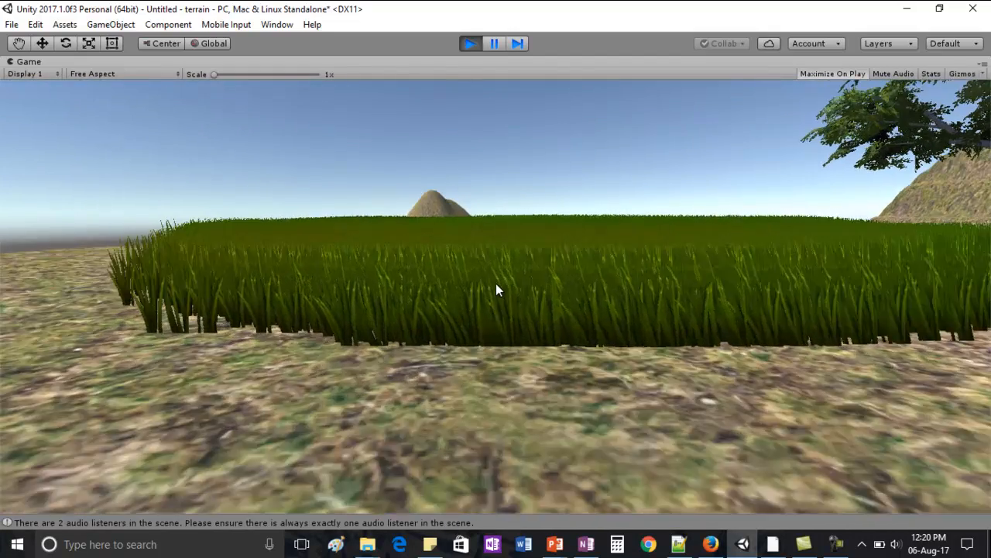
key("w")
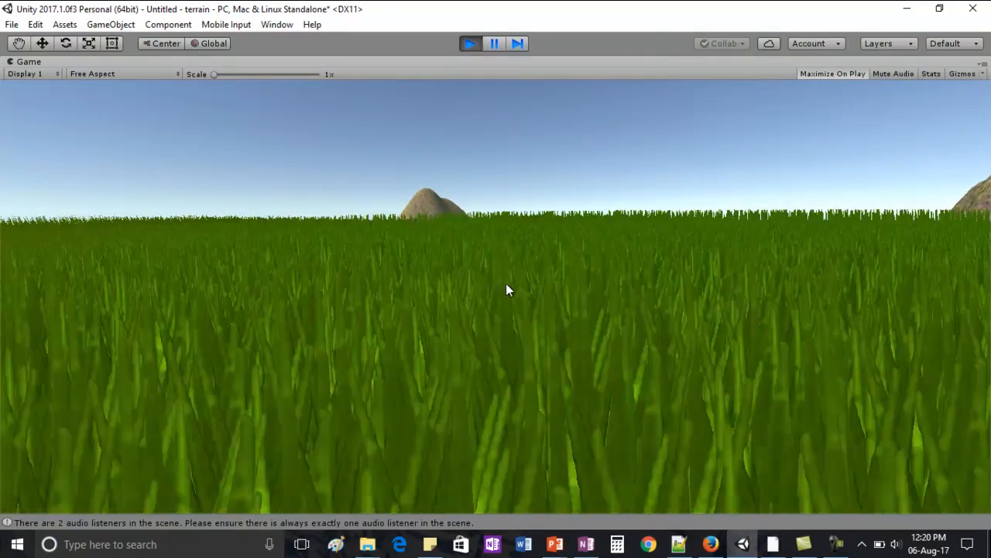
key("w")
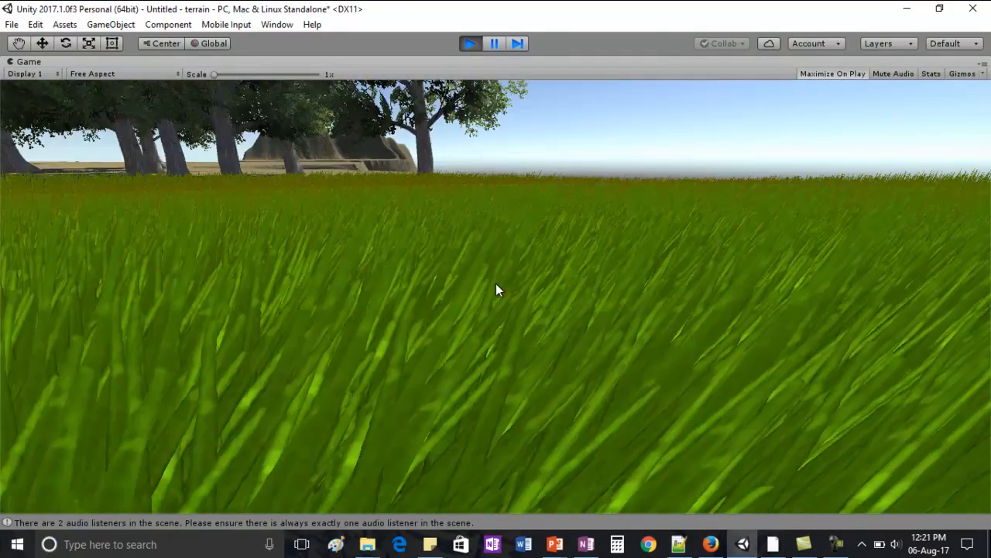
key("w")
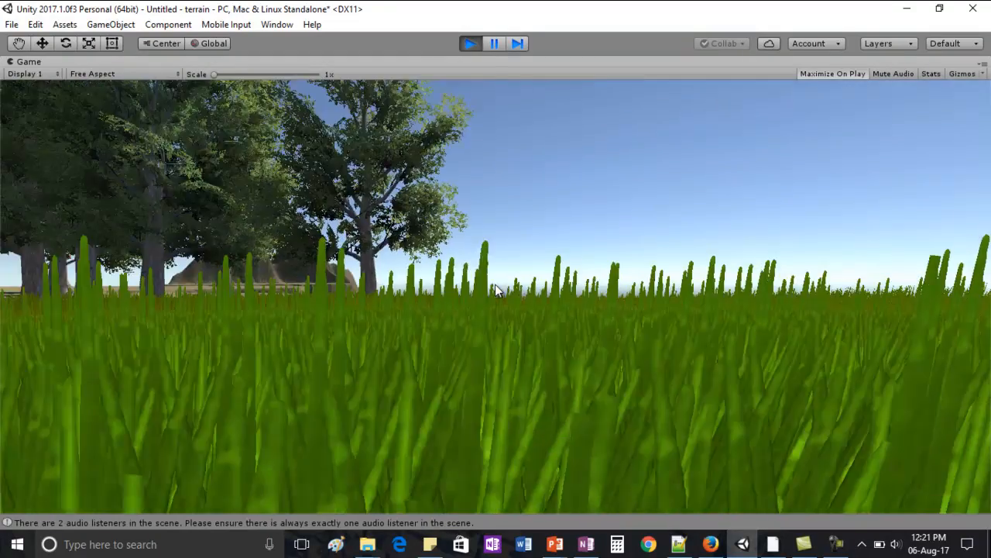
key("space")
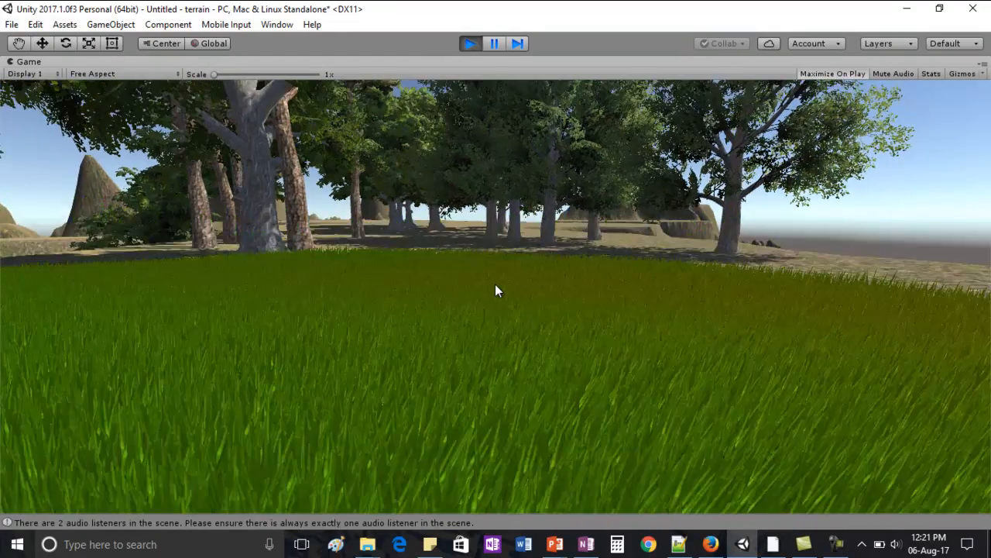
key("w")
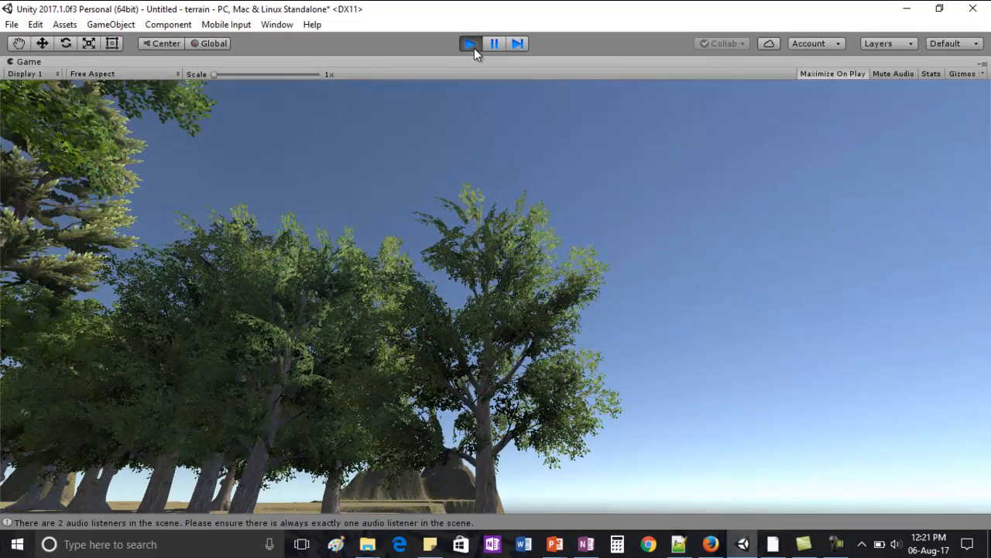
left_click(470, 44)
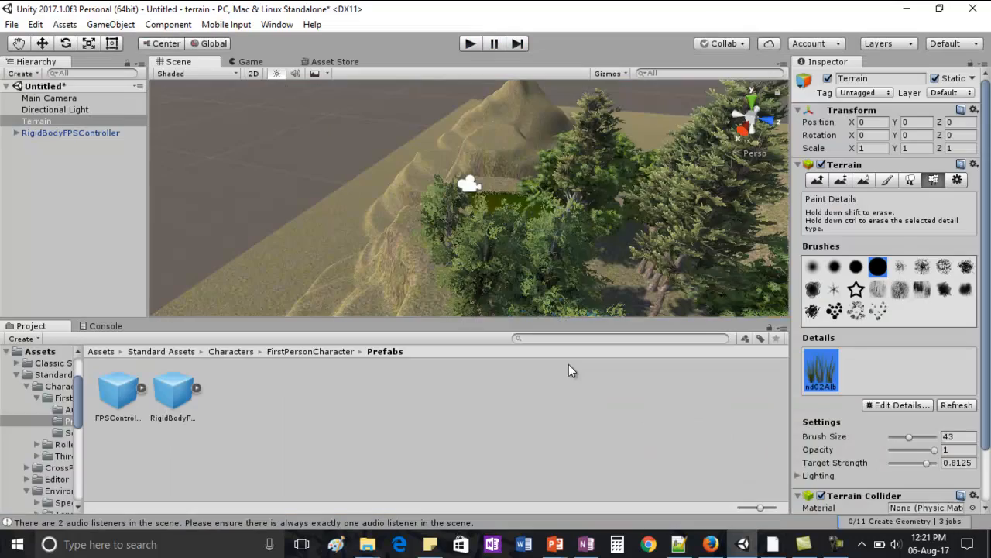
scroll(535, 228, "down", 8)
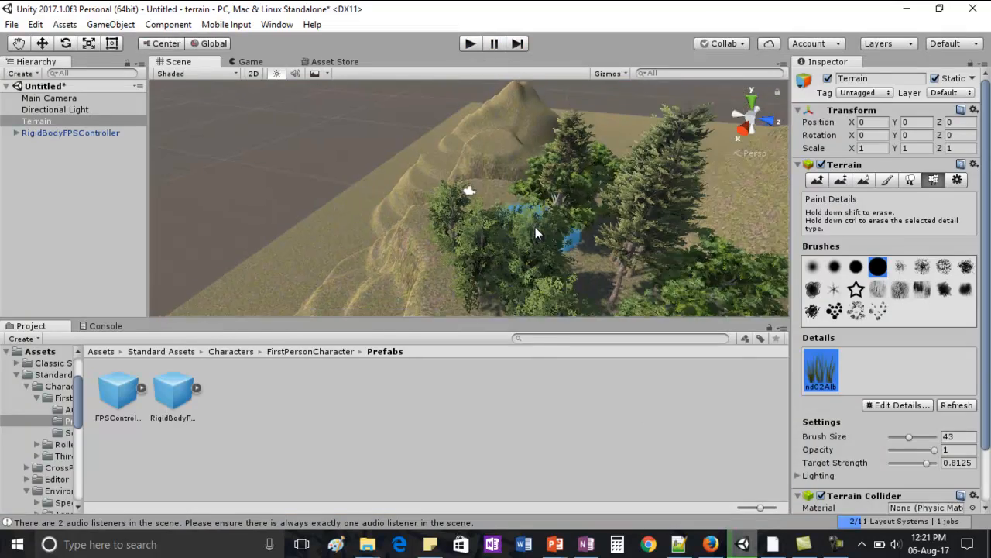
scroll(535, 226, "down", 5)
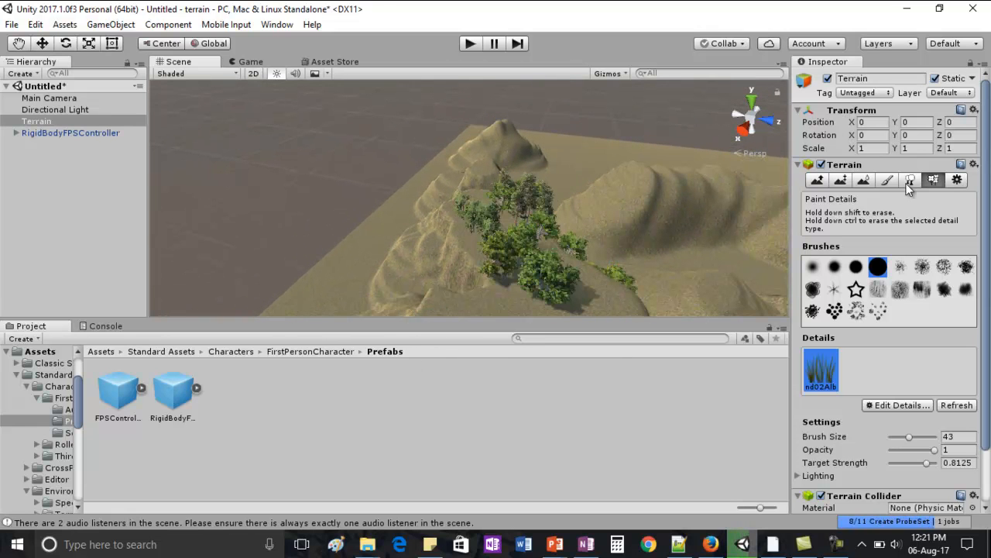
Add a wind zone to the scene and set its turbulence to 1.85
left_click(111, 24)
mouse_move(198, 78)
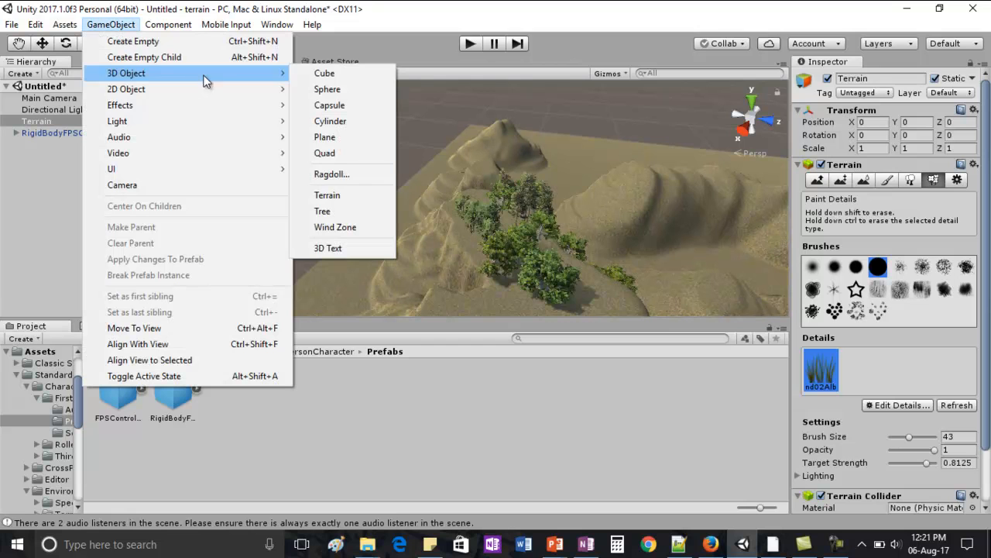
left_click(327, 226)
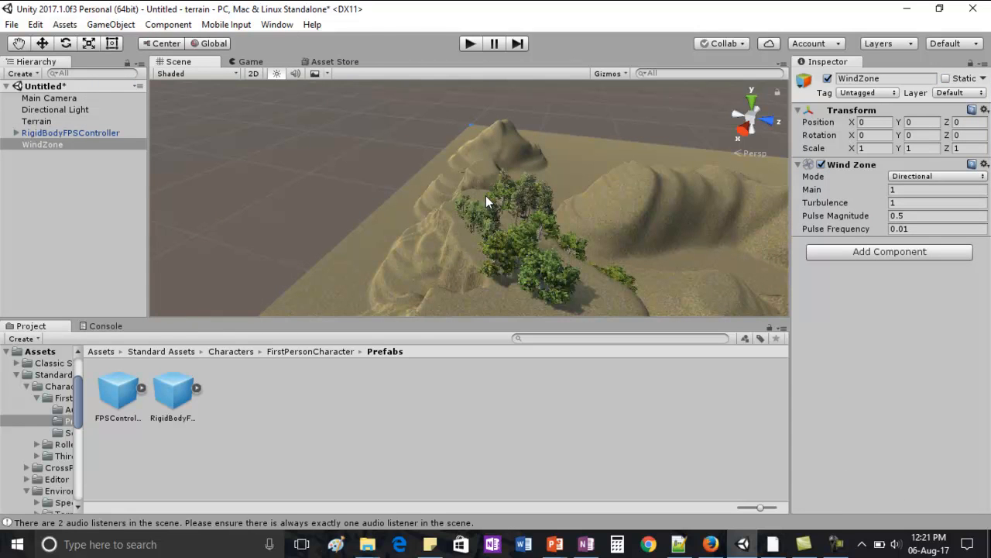
left_click(898, 203)
type("1.7")
key("BackSpace")
type("85")
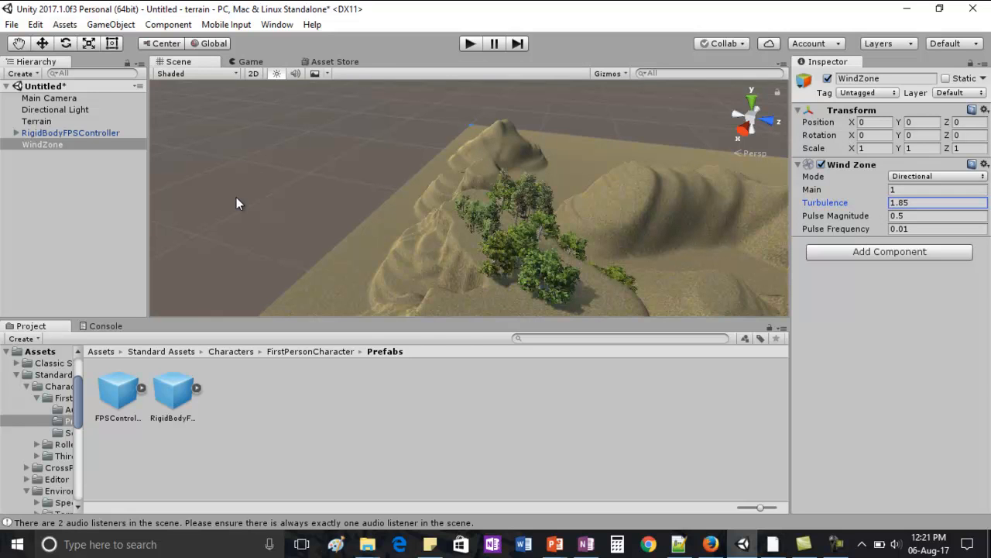
Move the wind zone to the first-person controller's location, at position X 287, Y 63, Z 96
double_click(63, 148)
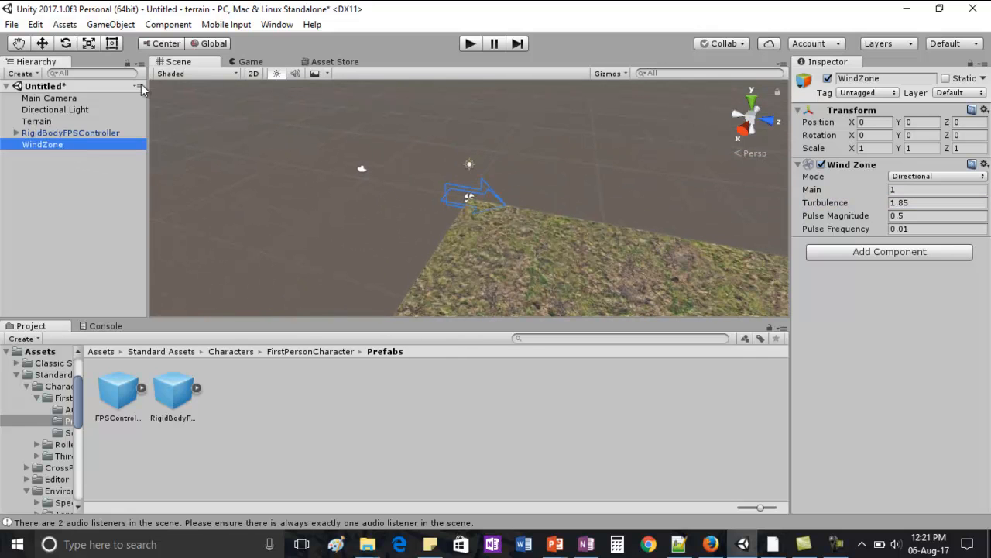
left_click(48, 130)
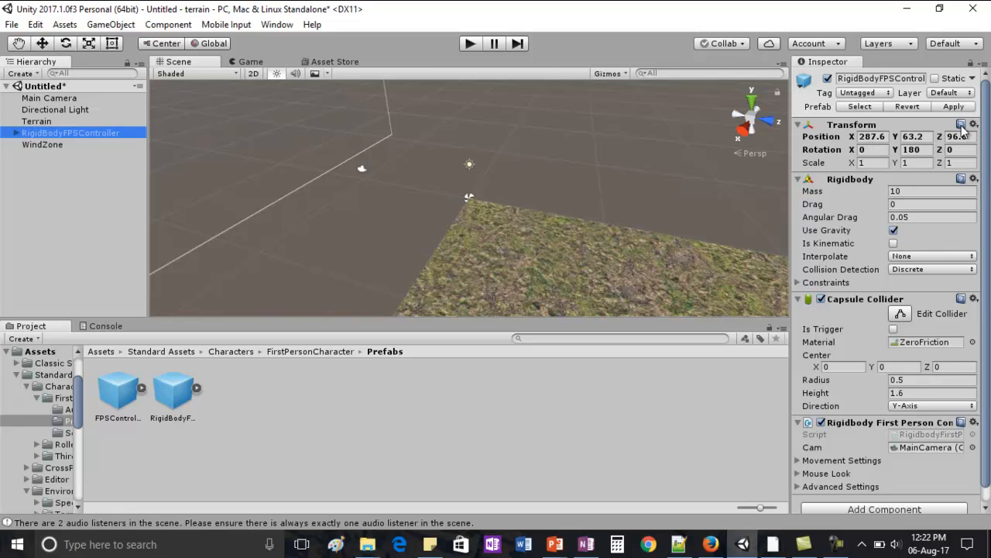
left_click(44, 146)
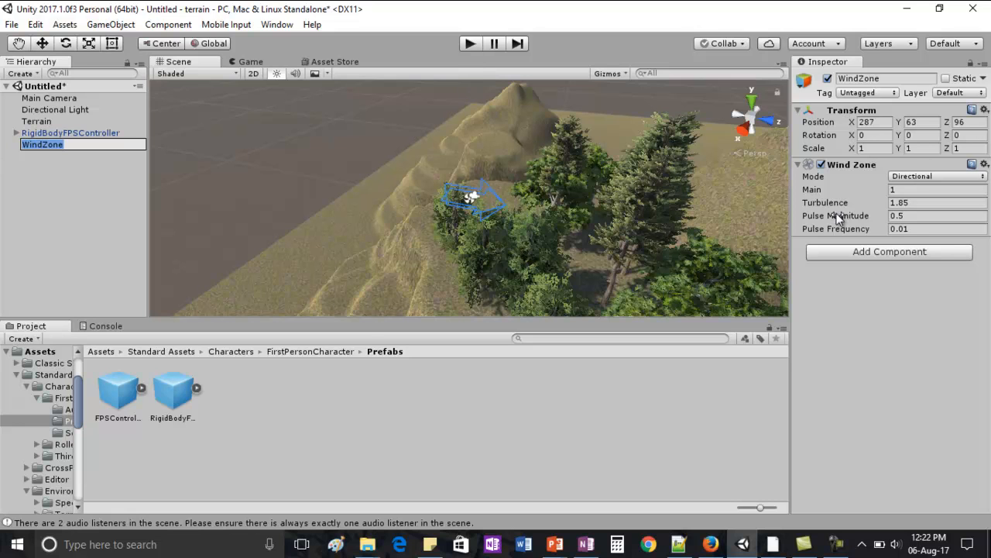
Play-test the wind by walking the first-person controller past the trees towards the grass patch
left_click(468, 43)
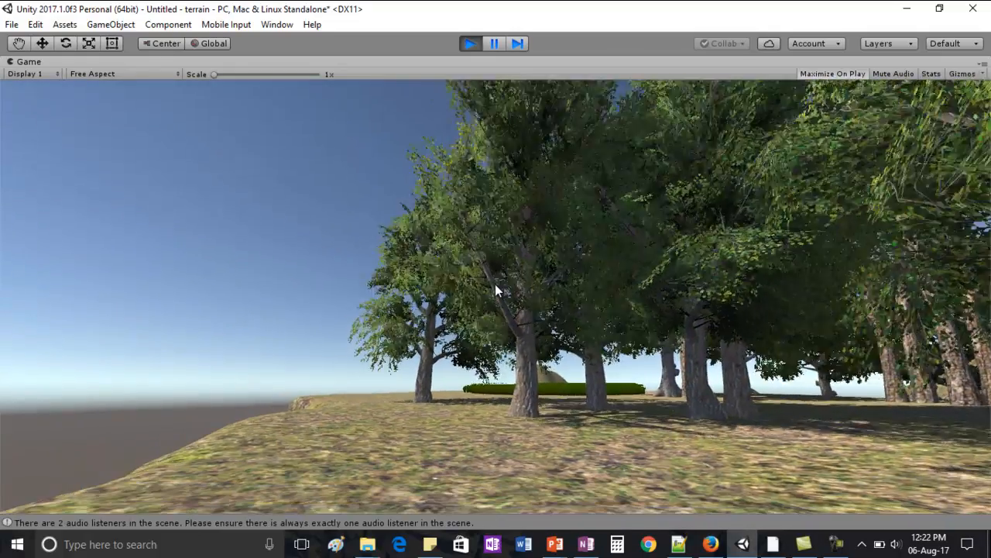
key("w")
key("w")
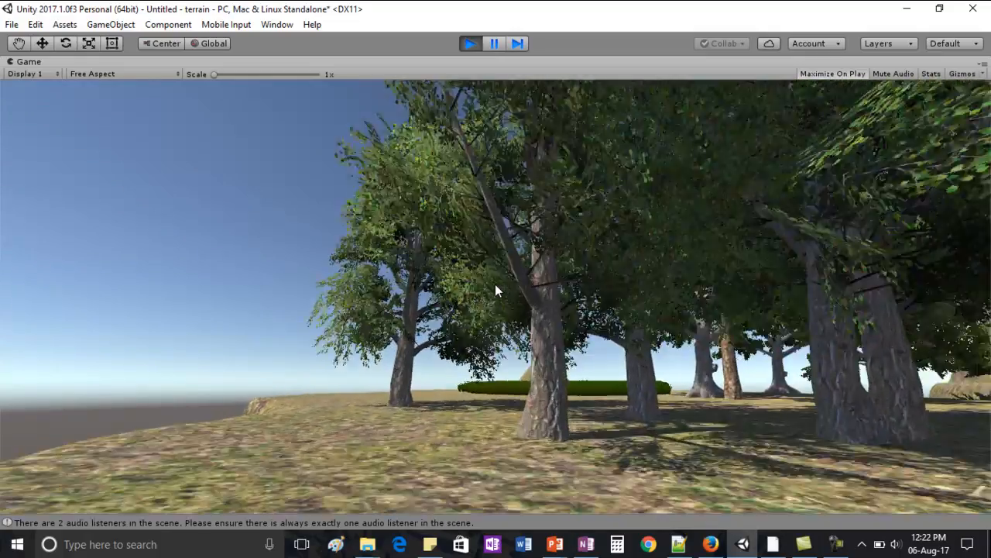
key("w")
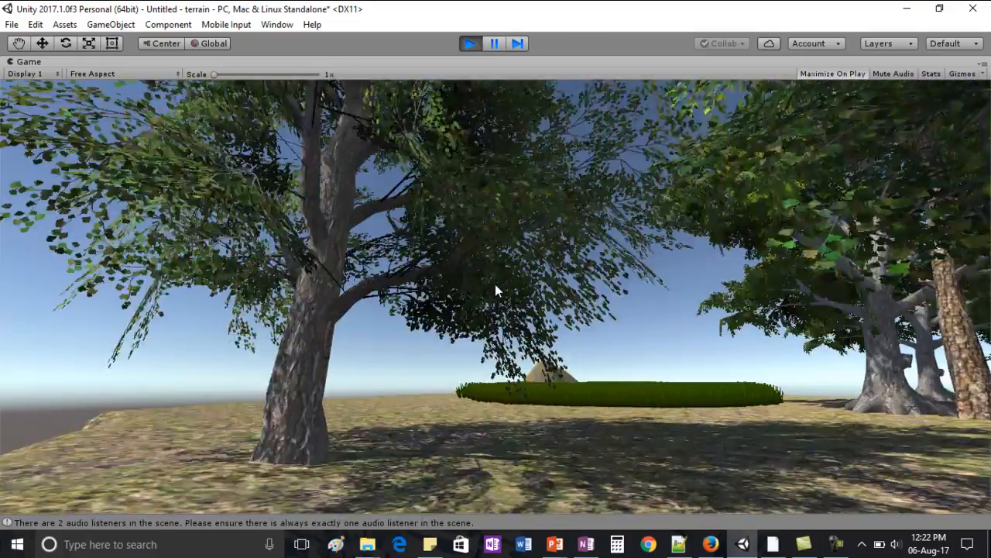
key("w")
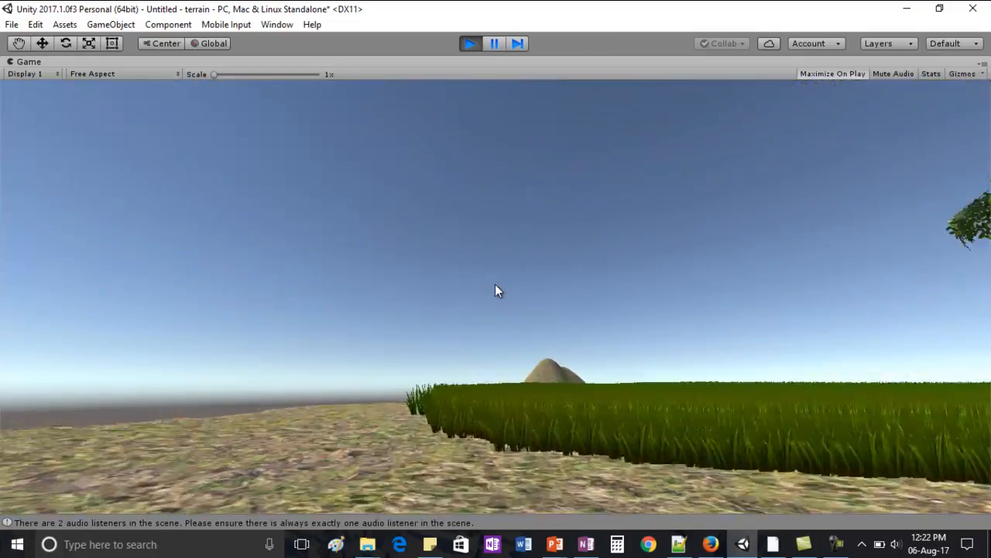
key("w")
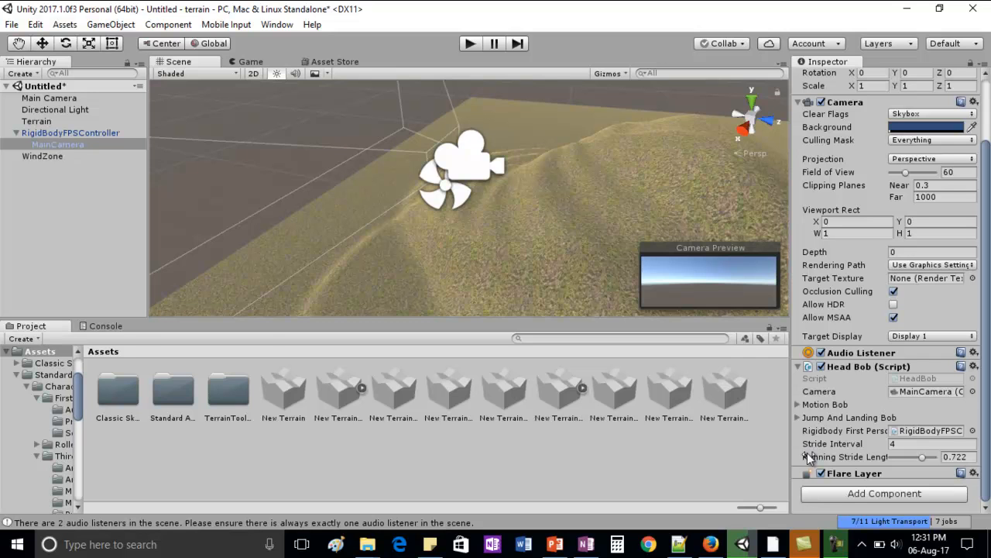
Add a Skybox component to the controller's MainCamera and assign the sky09 material as its custom skybox
left_click(848, 496)
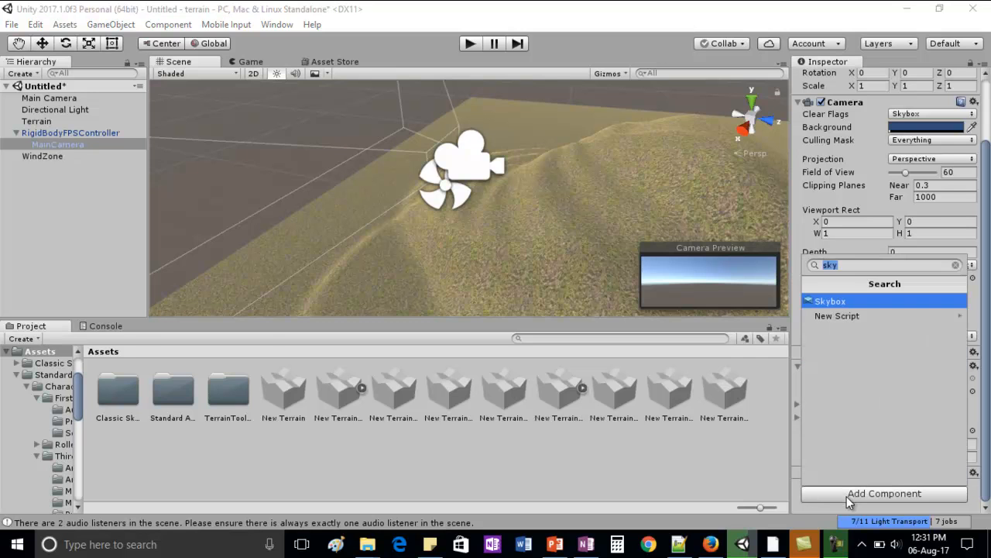
left_click(822, 302)
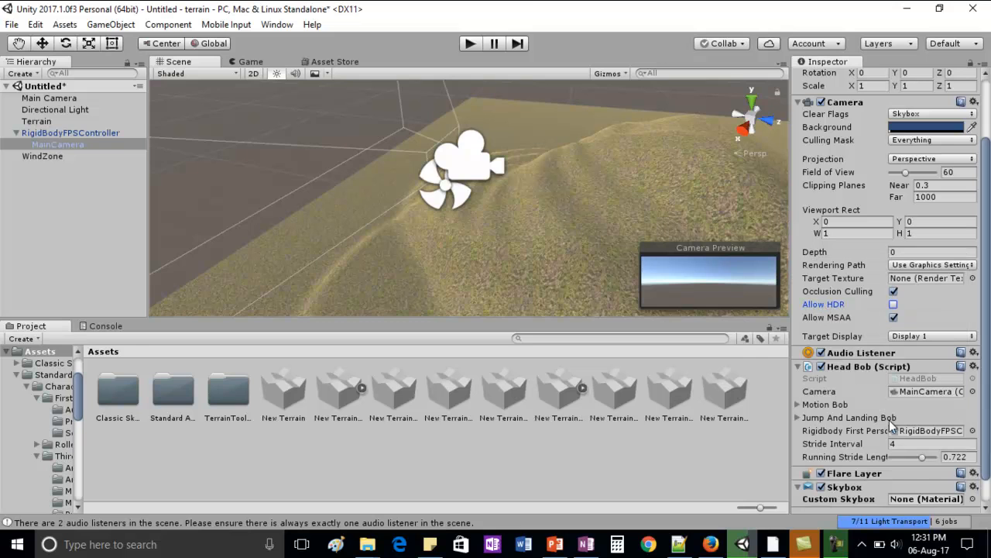
left_click(973, 499)
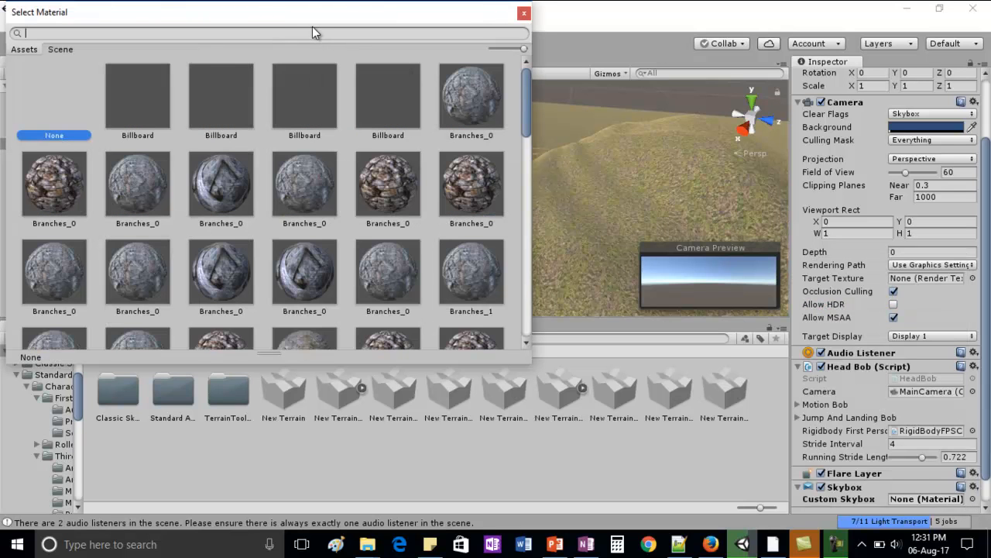
type("SKY")
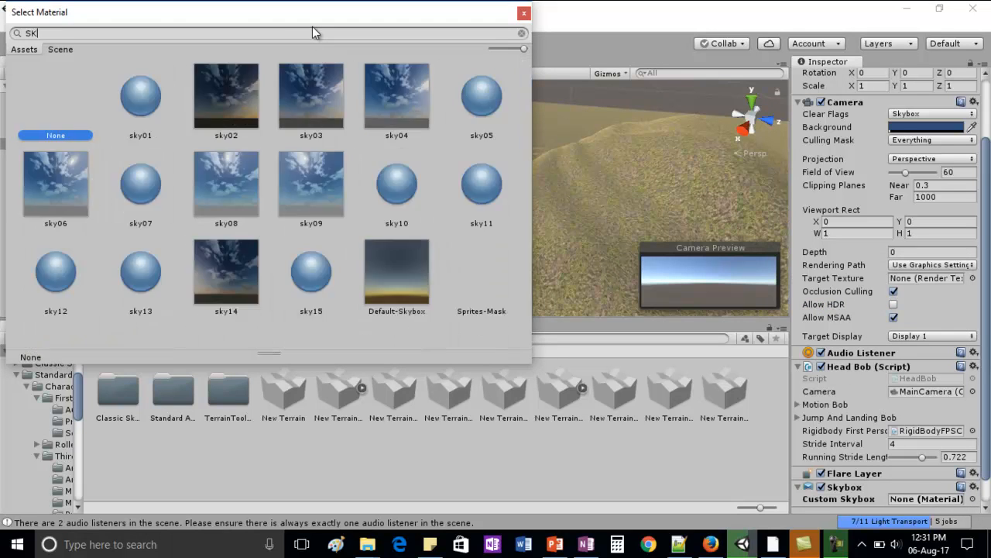
type("BOX")
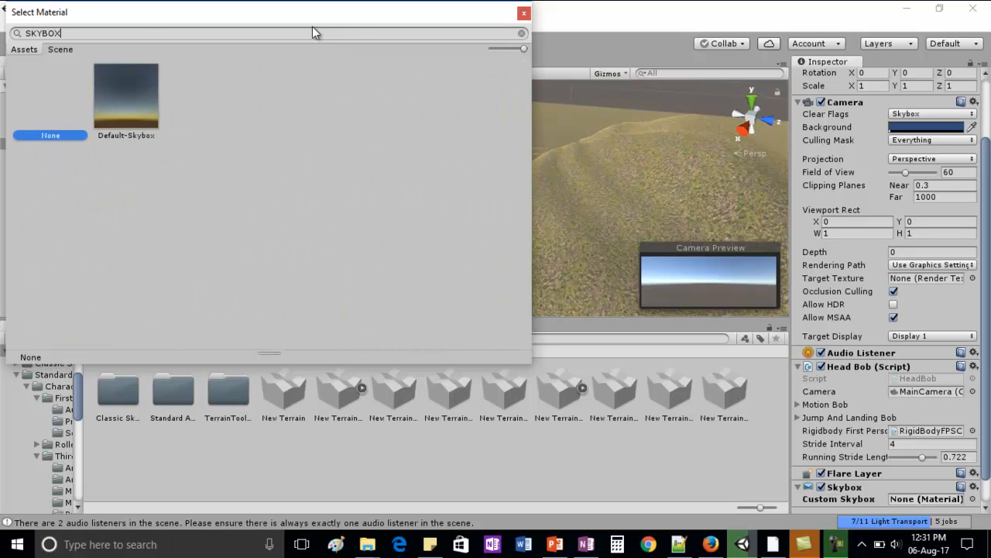
key("BackSpace")
key("BackSpace")
key("BackSpace")
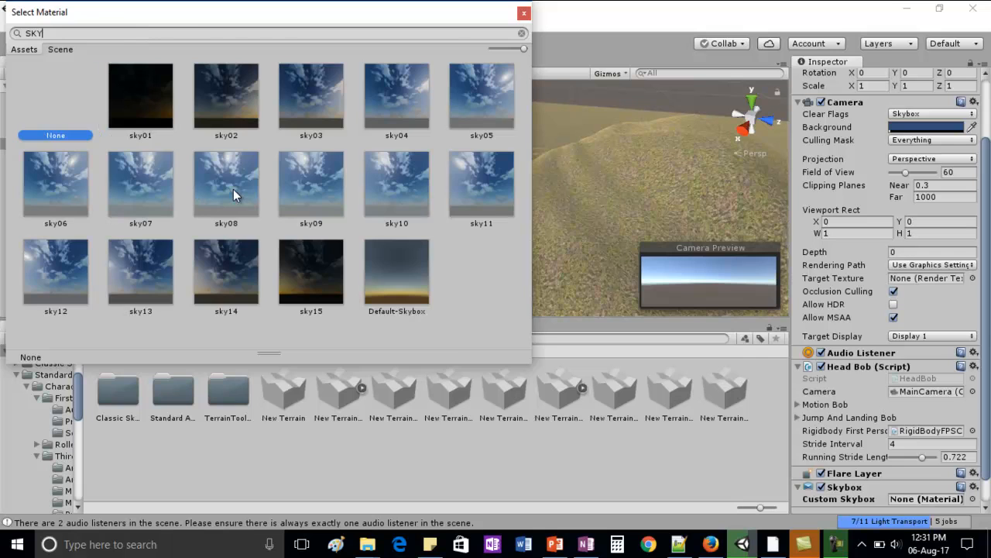
double_click(290, 191)
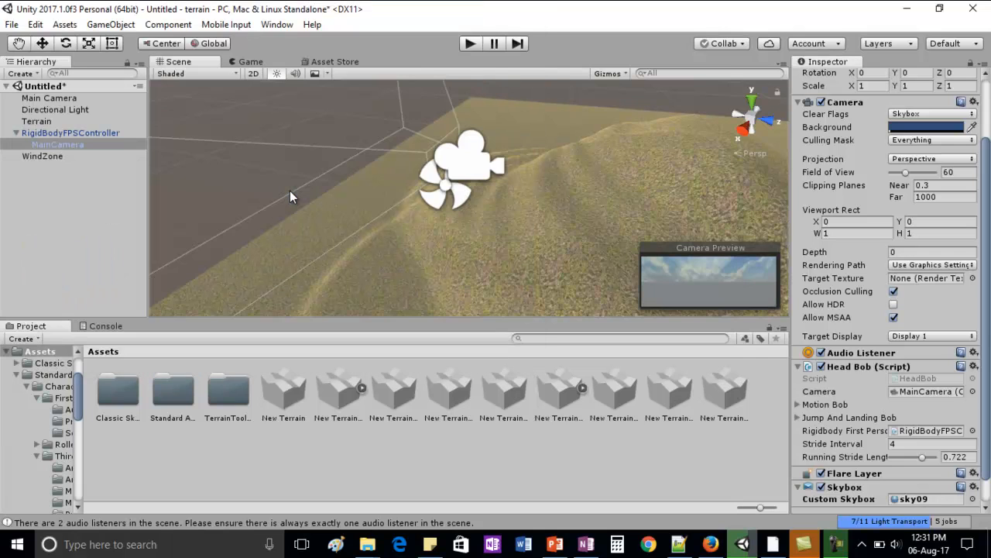
Play-test the scene to view the cloudy sky above the mountains while walking, and end the test
left_click(469, 44)
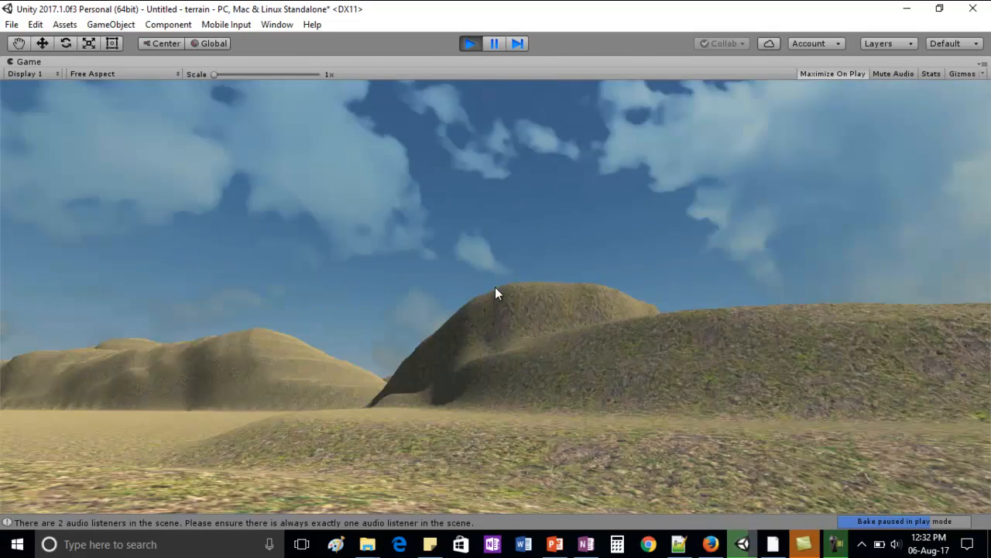
key("w")
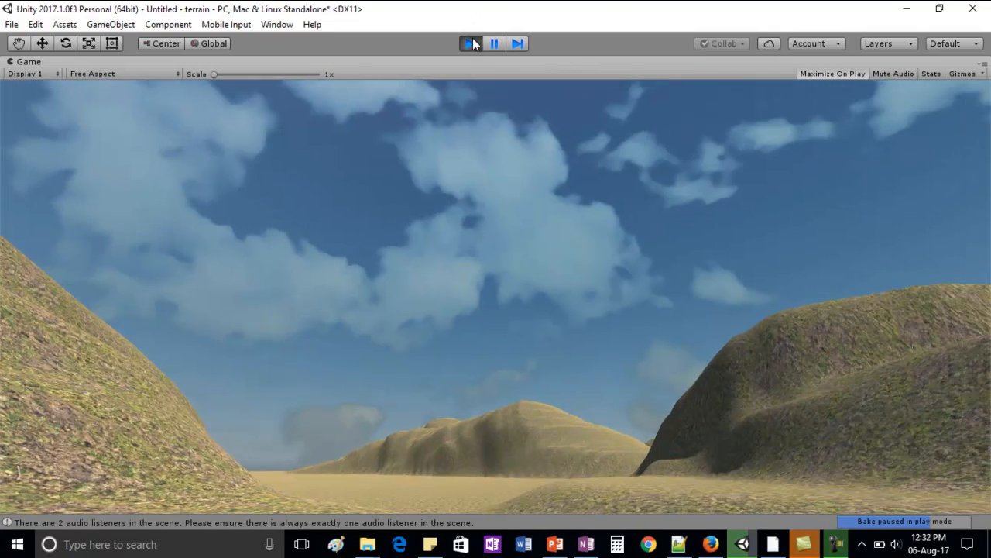
left_click(472, 43)
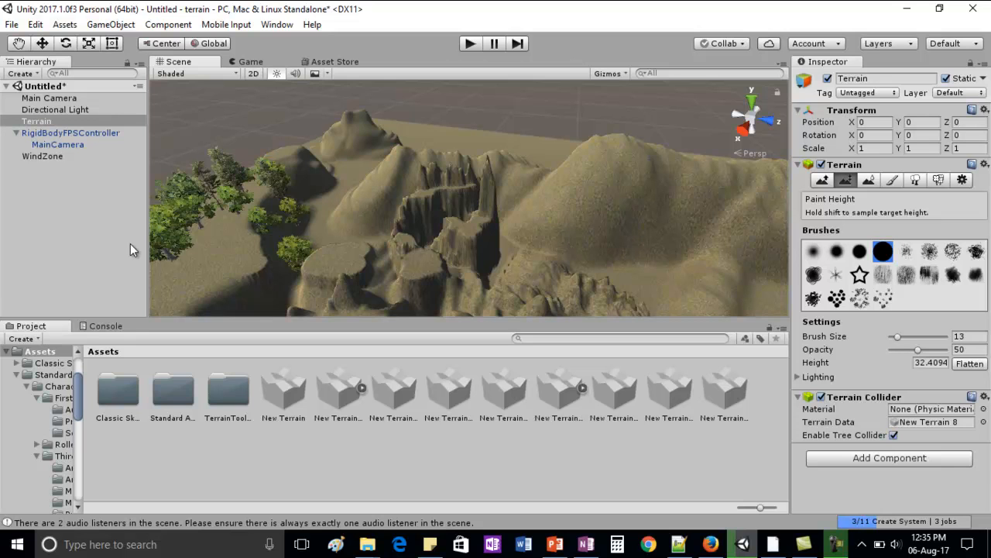
Place the Water4Advanced prefab from the Standard Assets Water4 prefabs in the low ground between the mountains
double_click(168, 387)
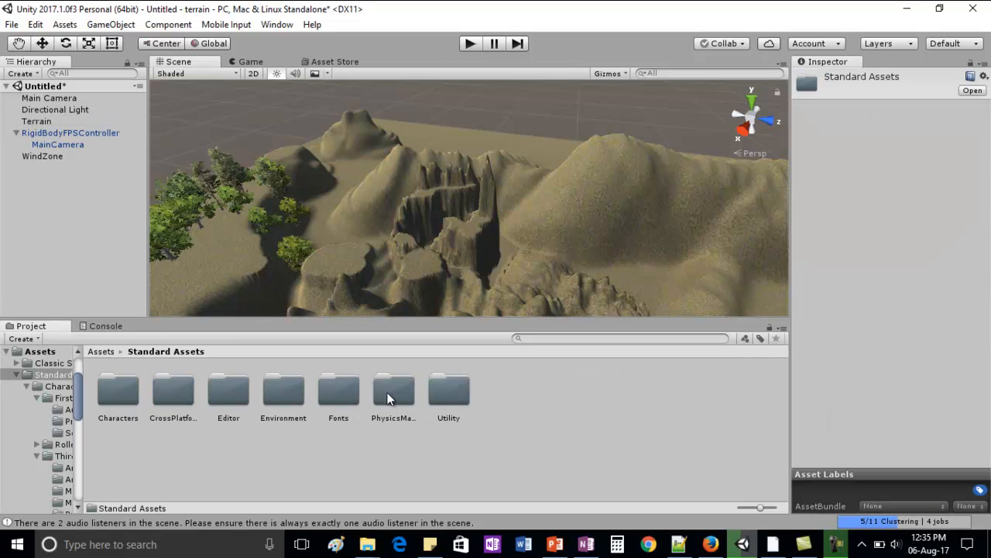
double_click(267, 394)
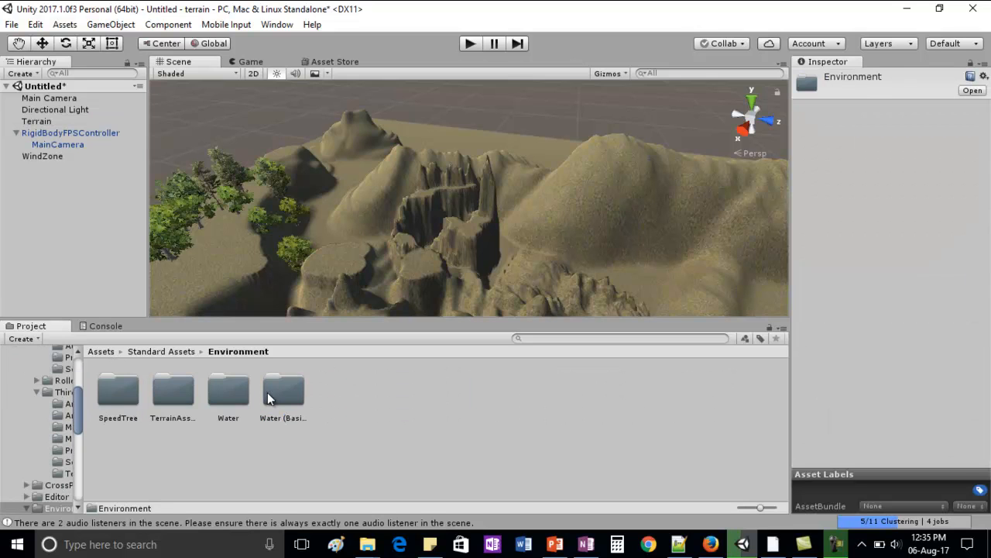
double_click(226, 385)
left_click(171, 400)
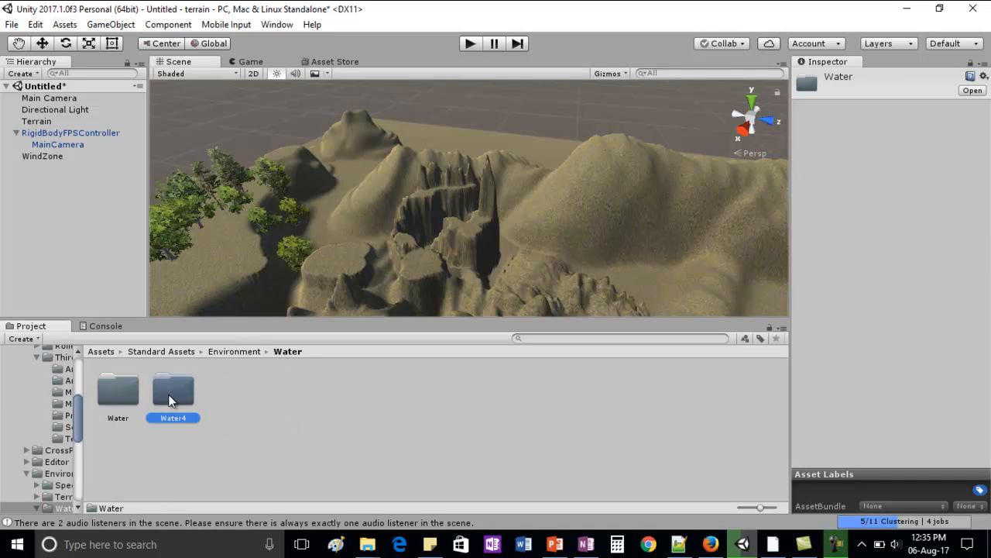
double_click(171, 401)
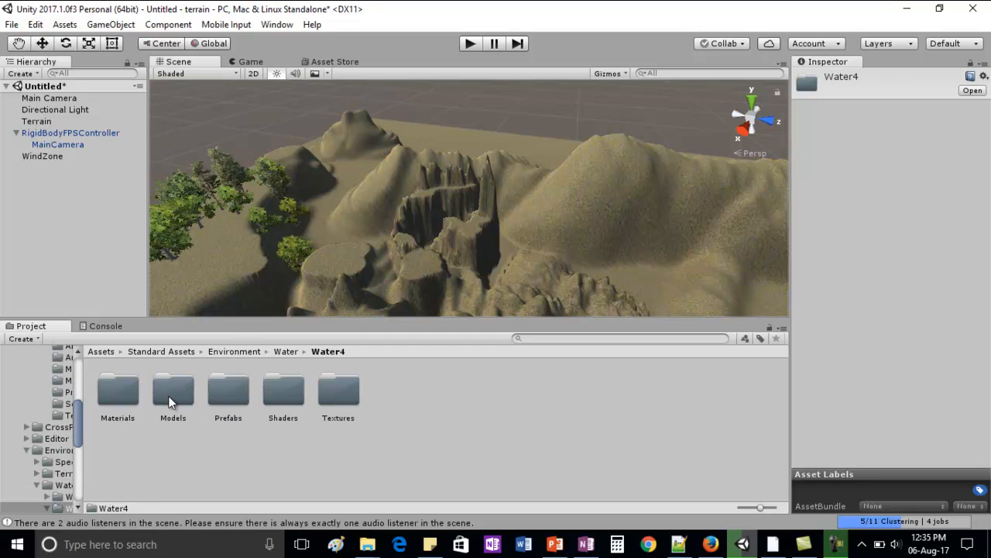
double_click(228, 393)
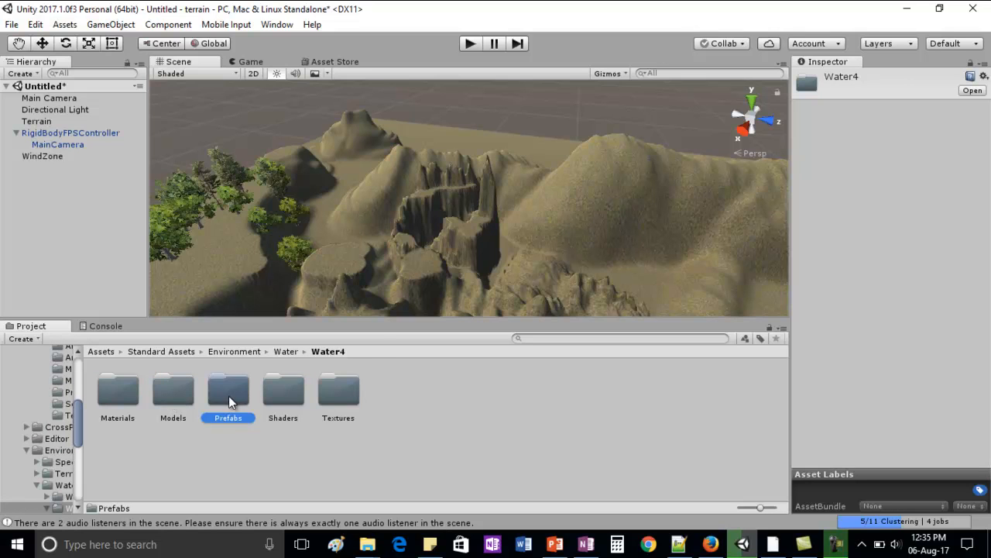
left_click(169, 384)
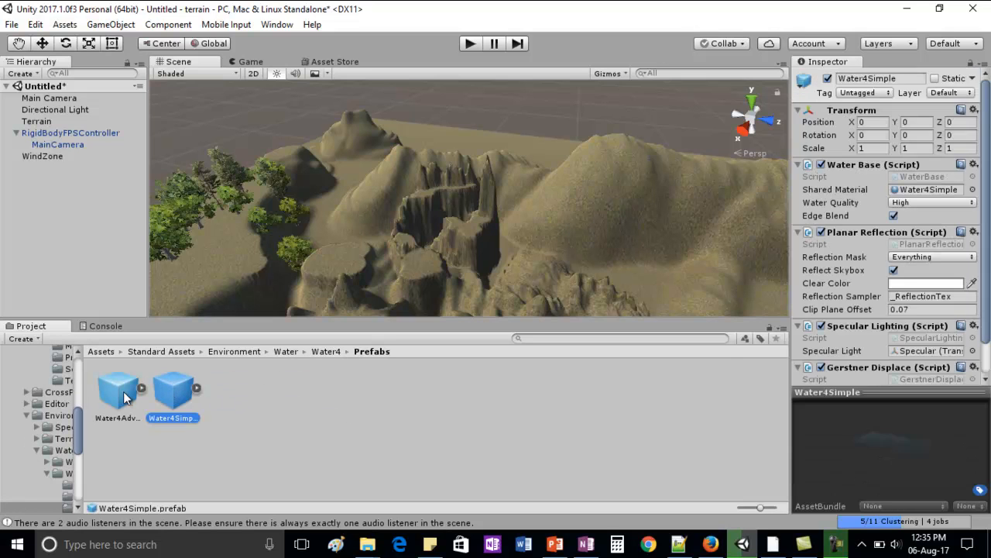
left_click(123, 391)
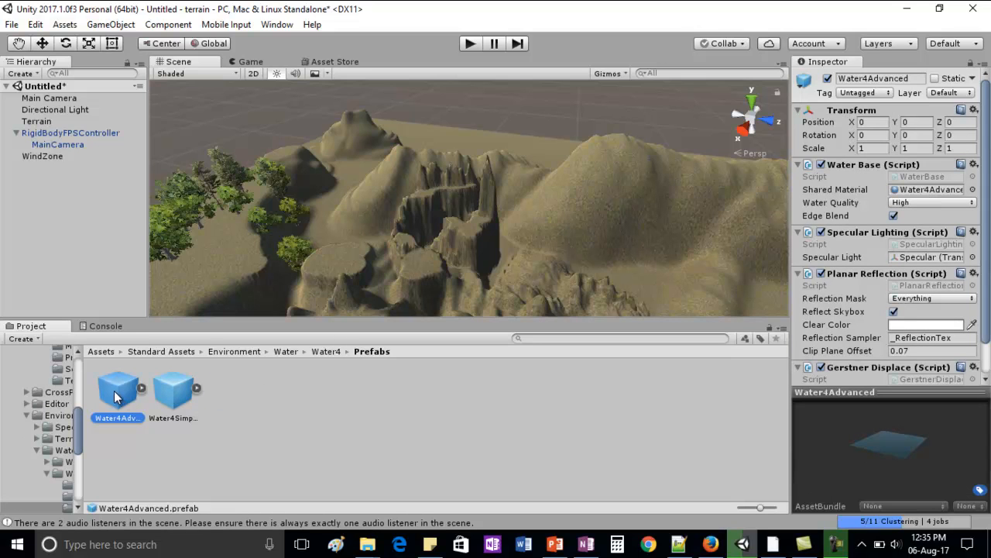
left_click_drag(112, 394, 389, 232)
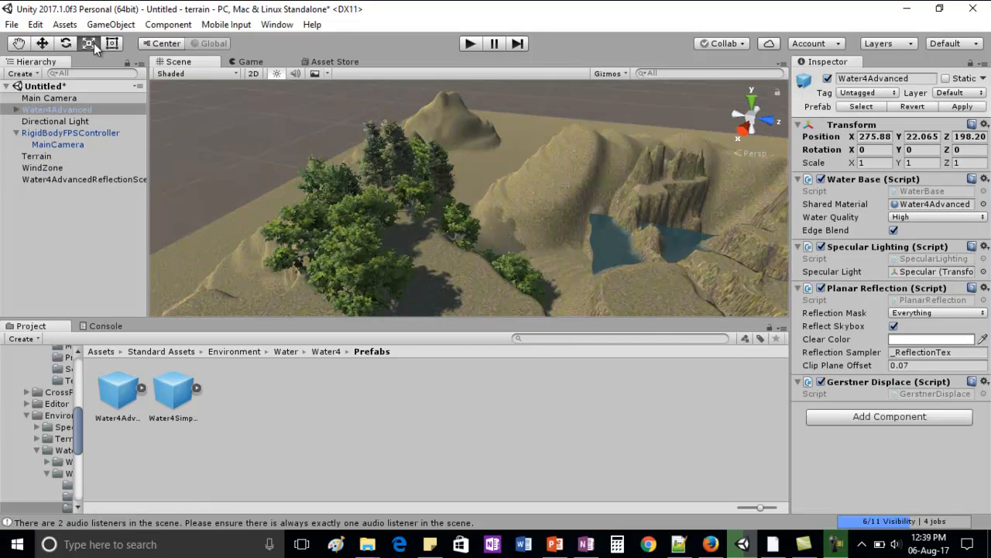
Scale the Water4Advanced object to about 2.42 in X, 3.09 in Y and 2.04 in Z
left_click(57, 99)
double_click(57, 109)
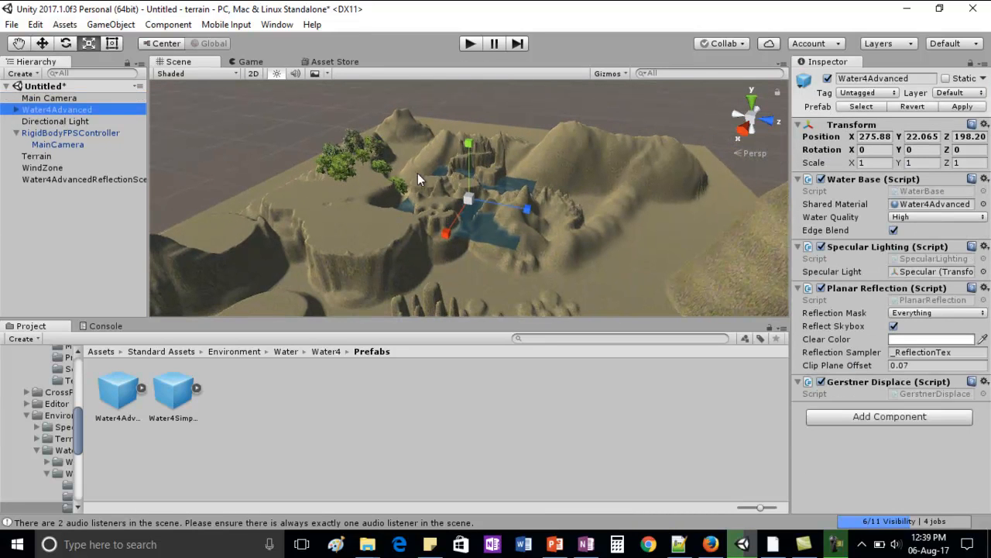
left_click_drag(526, 209, 465, 206)
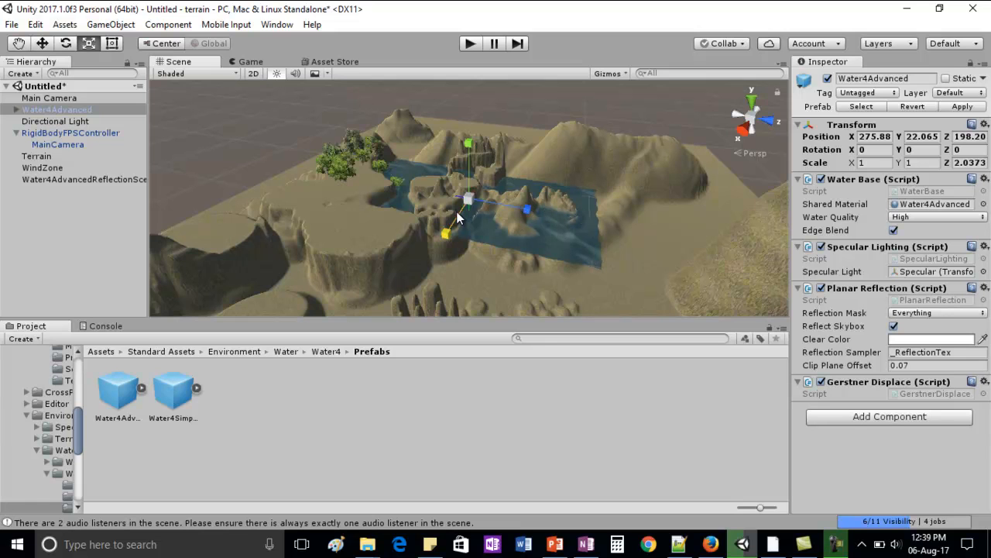
left_click_drag(458, 223, 446, 273)
left_click_drag(473, 158, 450, 53)
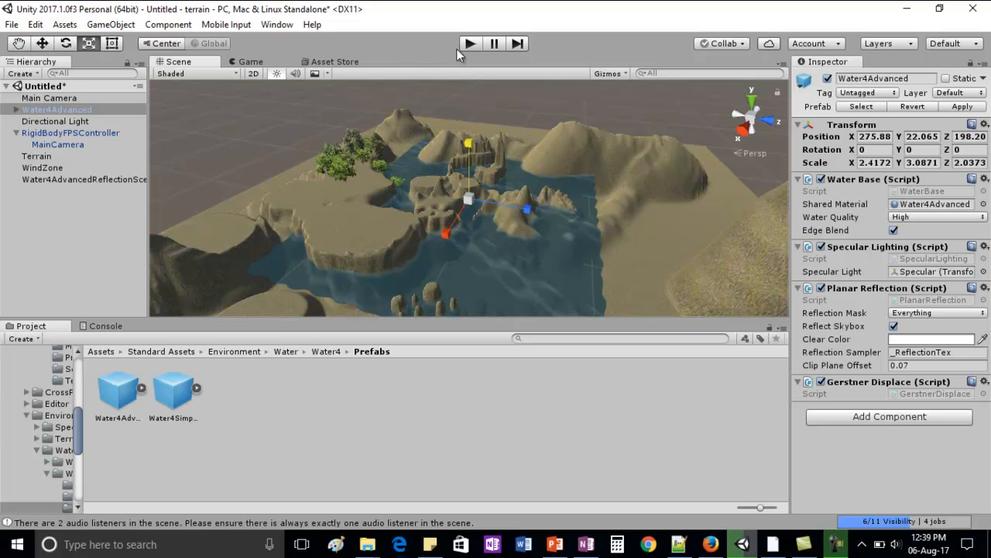
Play-test the water by walking the first-person controller over the cliff edge and into it, and end the test
left_click(470, 44)
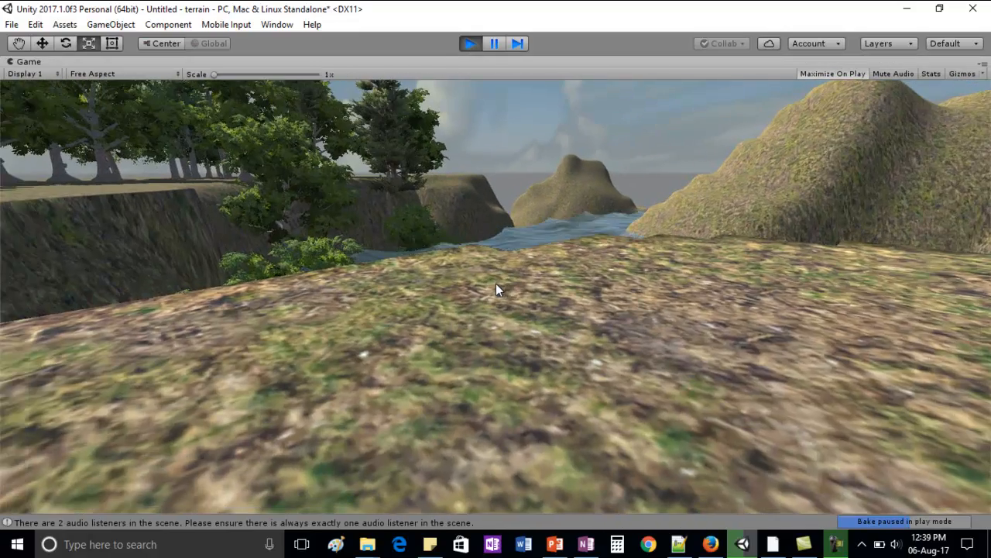
key("w")
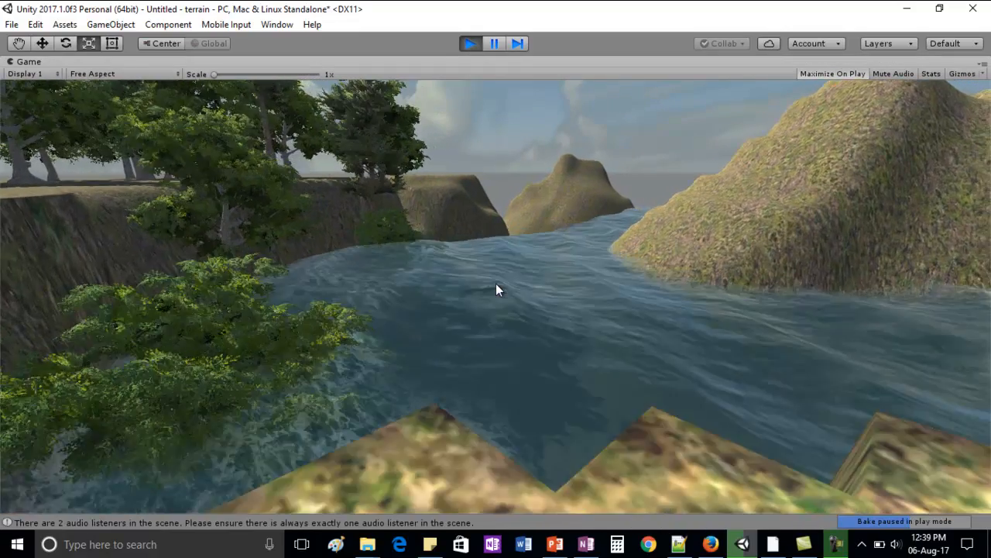
key("d")
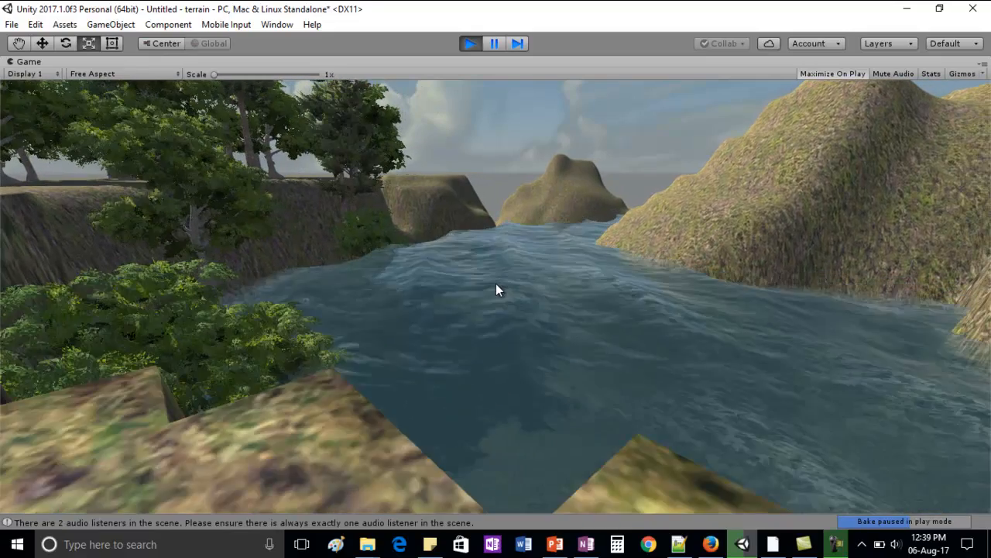
key("d")
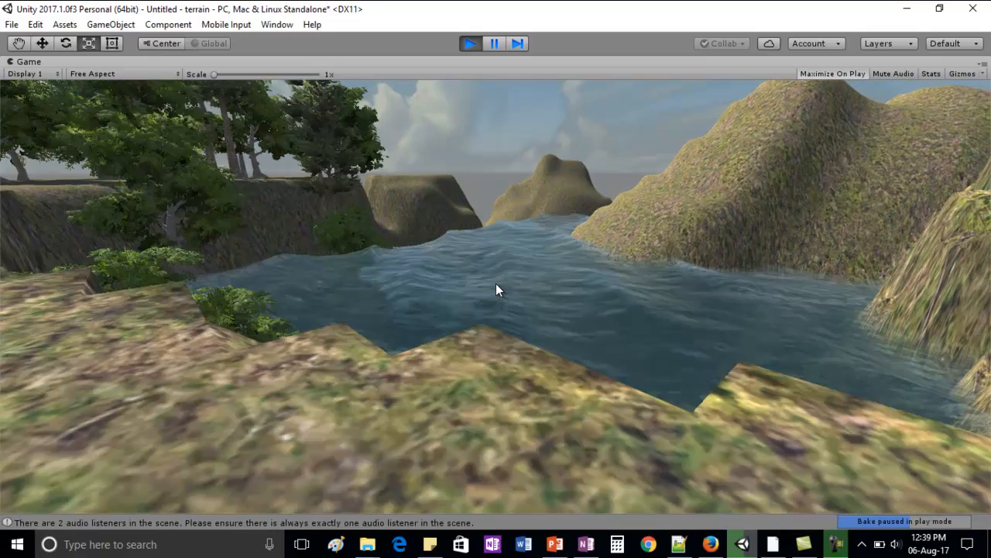
key("w")
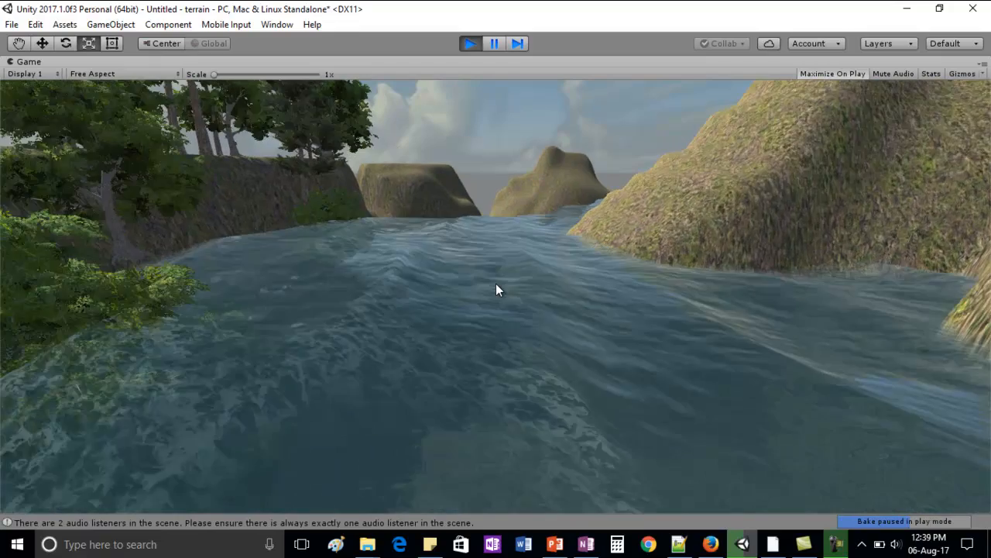
key("w")
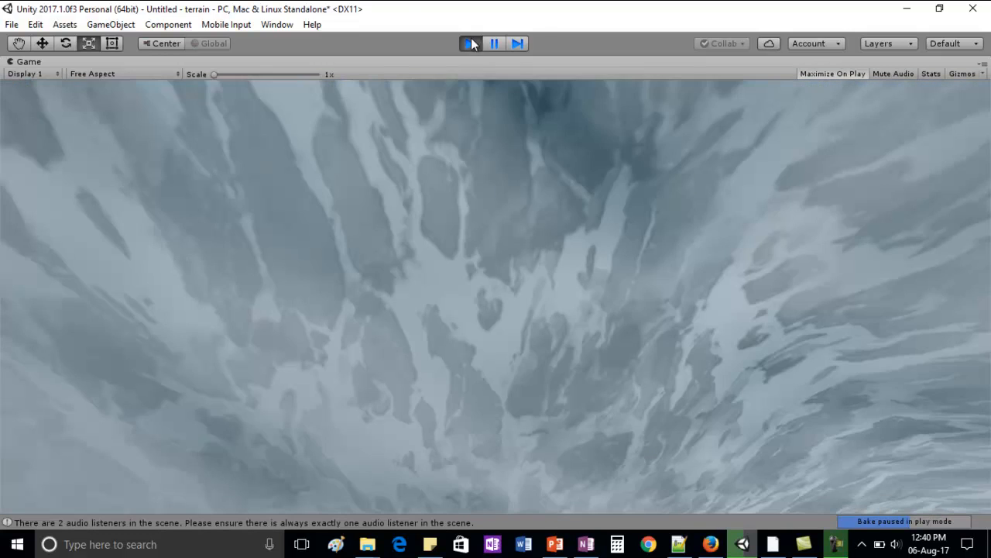
left_click(471, 45)
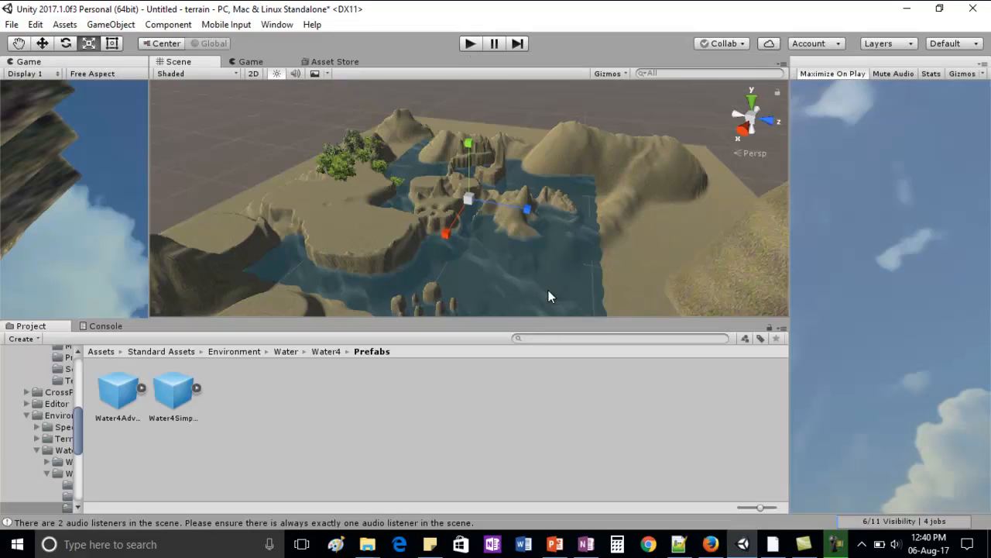